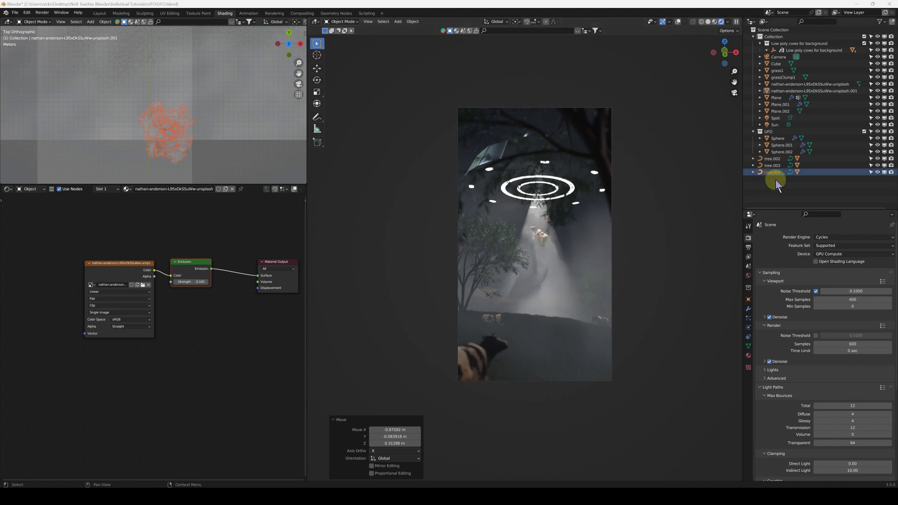
Step: Switch the render engine to Eevee and examine the UFO, trees, cows and ground of the scene from several angles
click(843, 237)
click(823, 244)
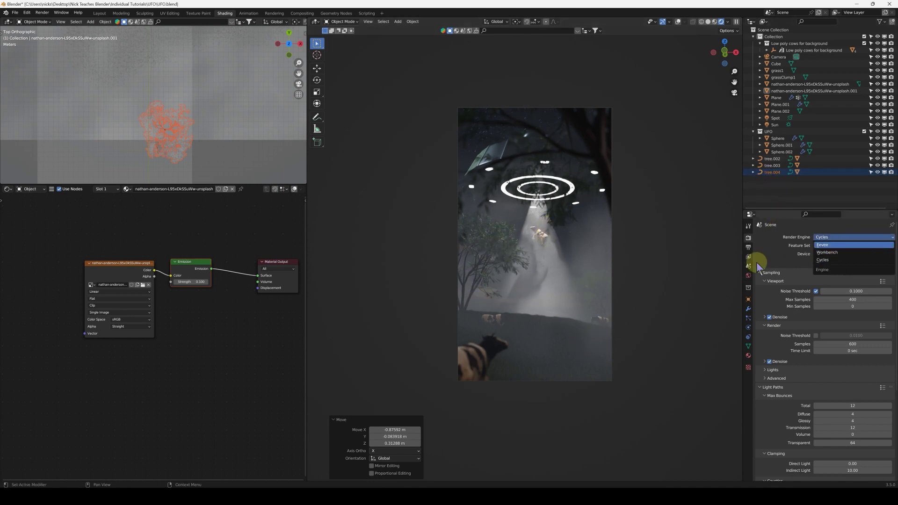
middle_drag(551, 329, 593, 315)
middle_drag(514, 304, 647, 192)
middle_drag(464, 251, 581, 296)
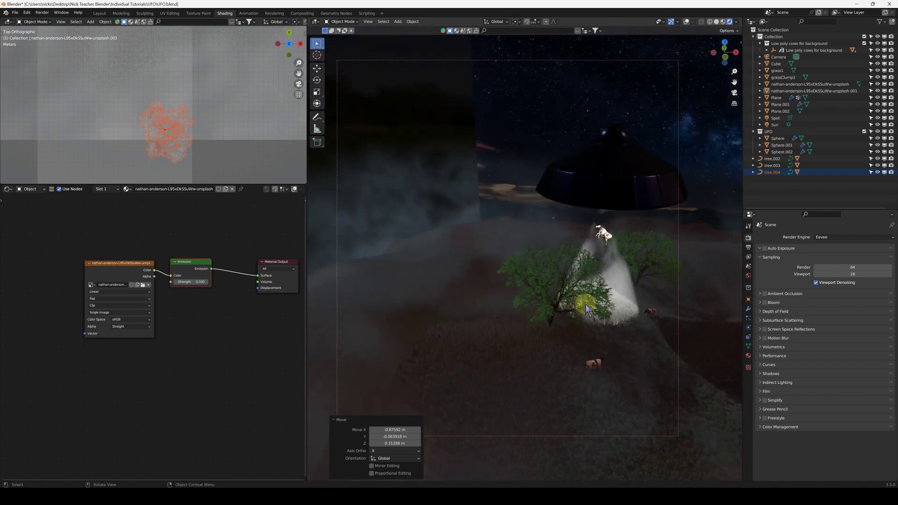
click(613, 353)
middle_drag(613, 354, 518, 384)
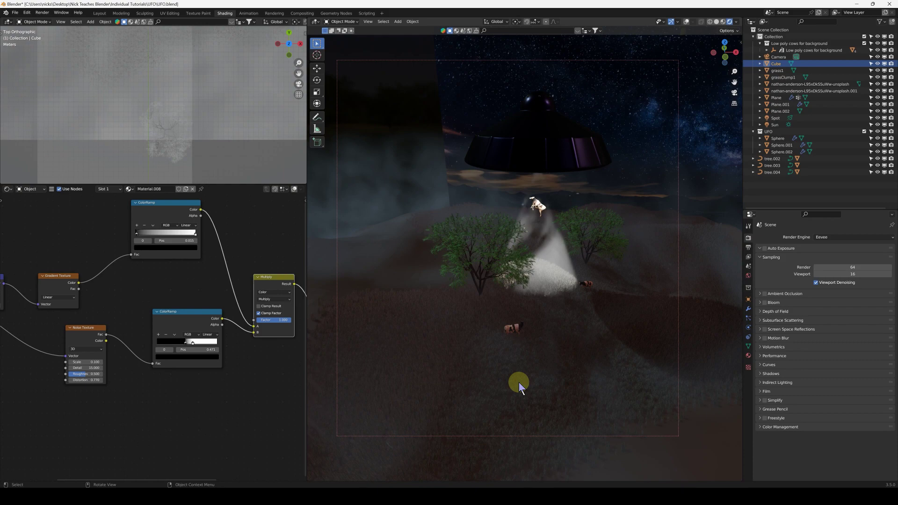
mouse_move(526, 375)
middle_down()
mouse_move(552, 376)
mouse_move(536, 372)
mouse_move(542, 386)
mouse_move(529, 365)
mouse_move(508, 402)
mouse_move(526, 360)
middle_up()
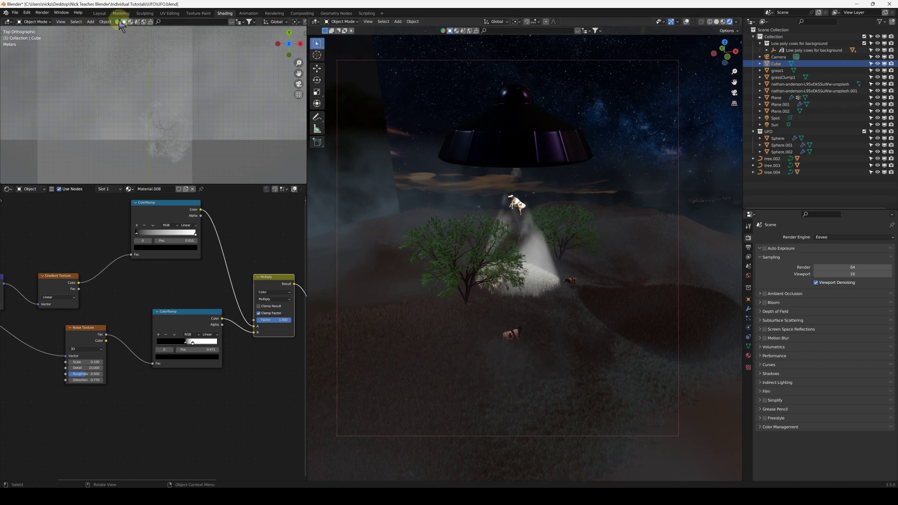
Step: Start a new General file in place of the open UFO scene
click(19, 14)
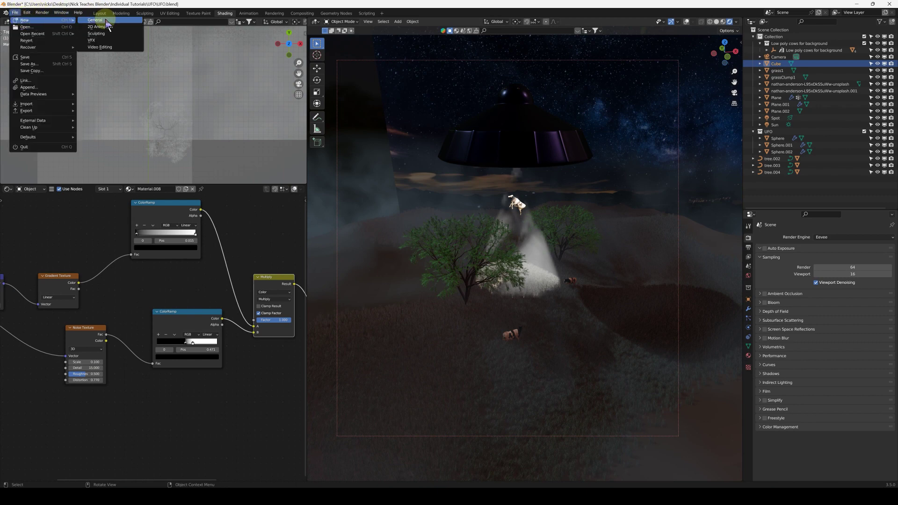
click(19, 147)
click(462, 260)
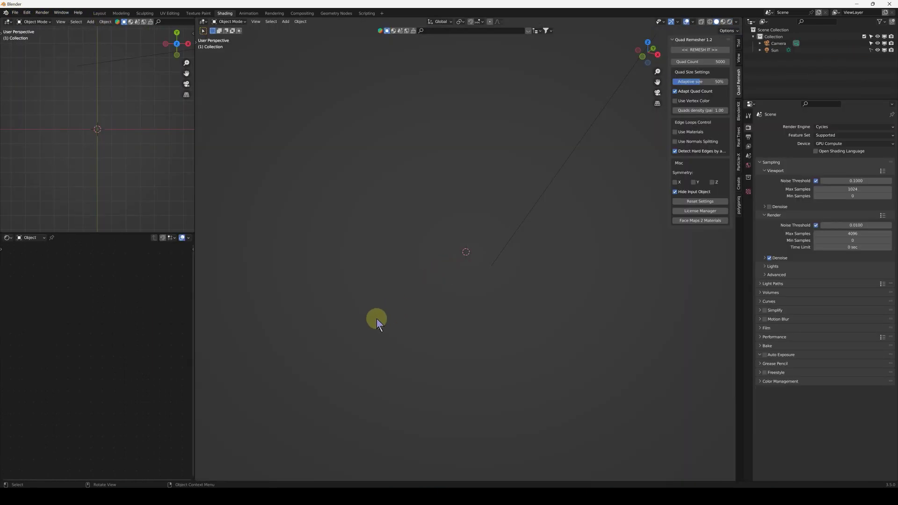
Step: Check the add-on preferences for Sapling Tree Gen and Import Images as Planes, searching for "sap" and "image"
click(27, 12)
click(54, 108)
click(27, 83)
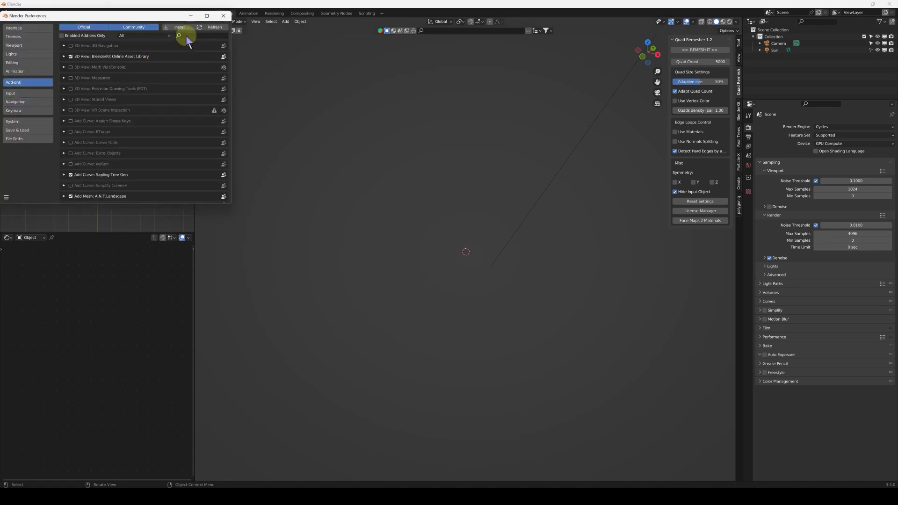
text(sap)
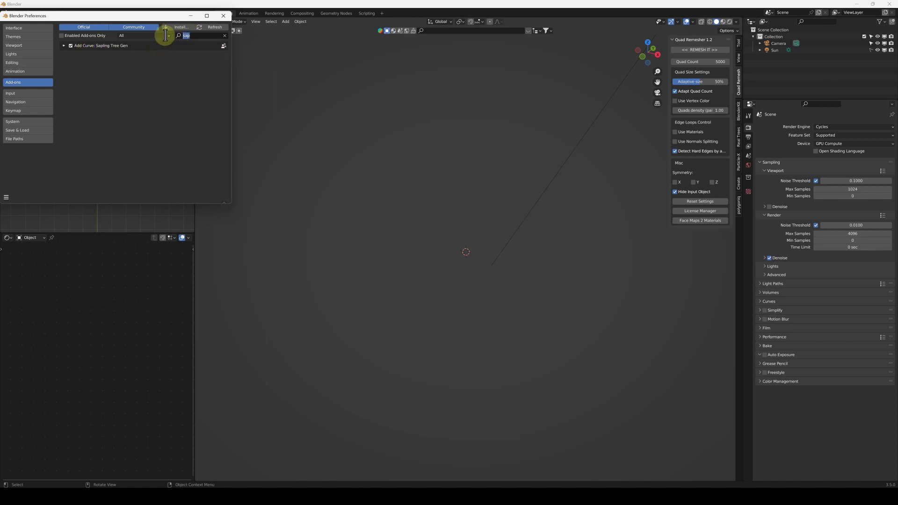
text(image)
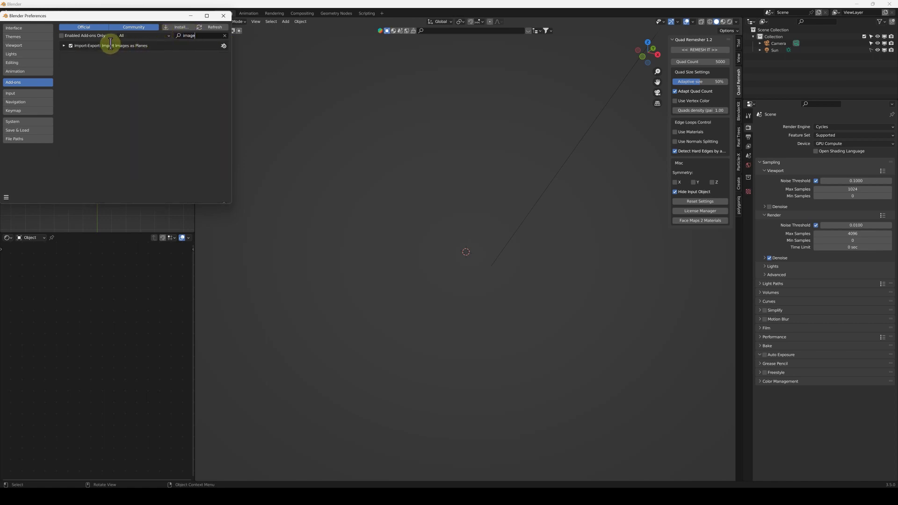
click(225, 36)
click(223, 15)
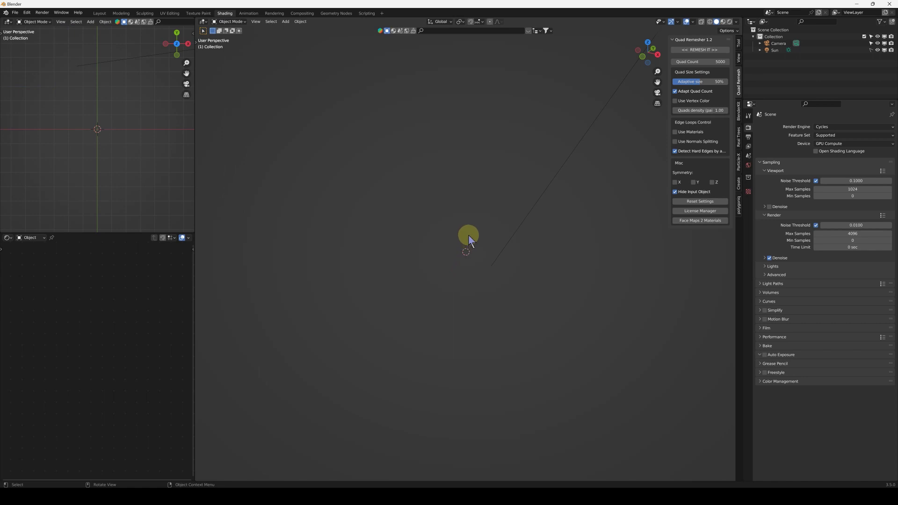
Step: Add a UV sphere with 16 segments at the world origin, working from the front view
key(KP_1)
key(shift+a)
mouse_move(463, 218)
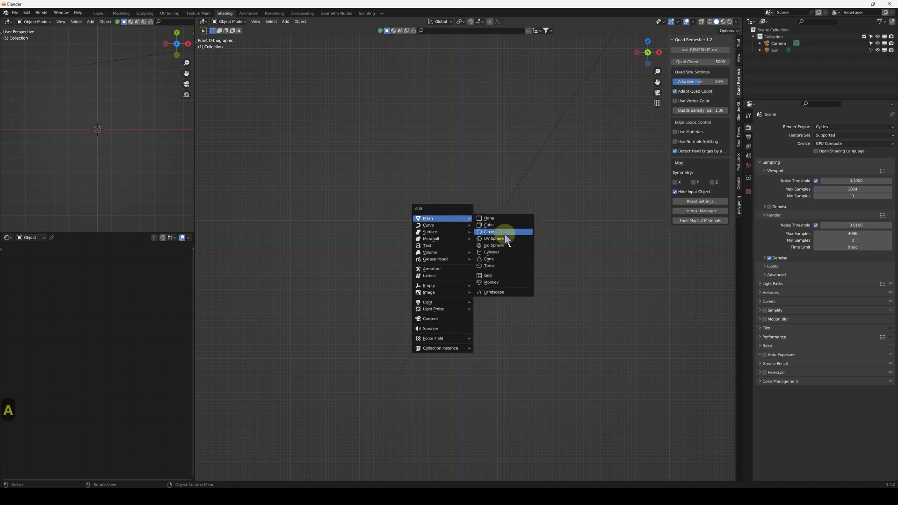
click(508, 240)
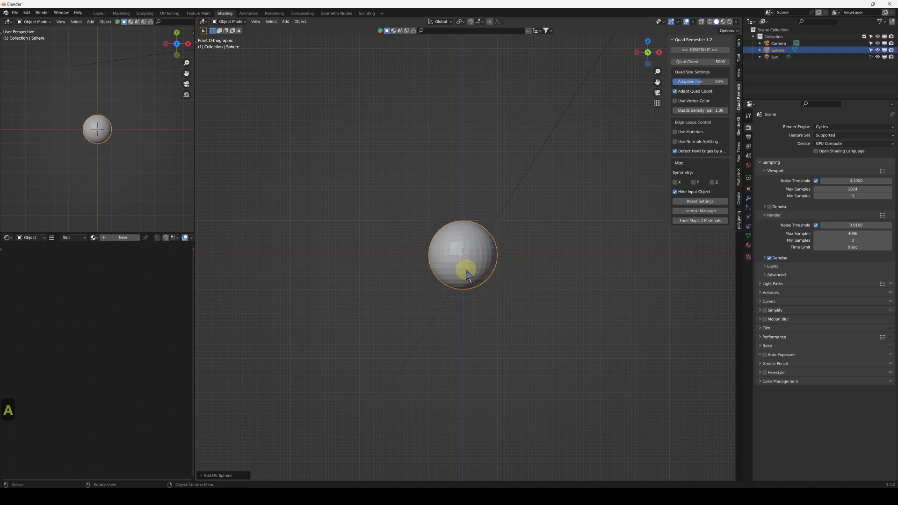
click(223, 475)
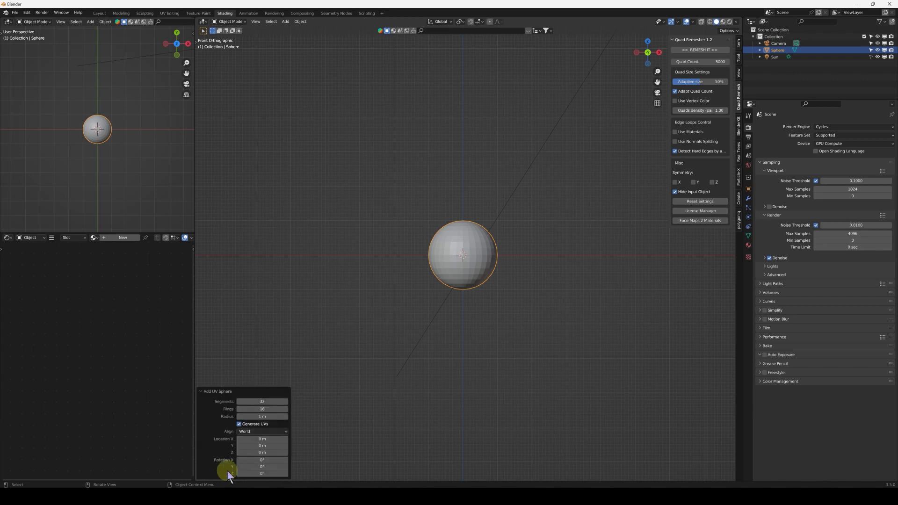
click(251, 403)
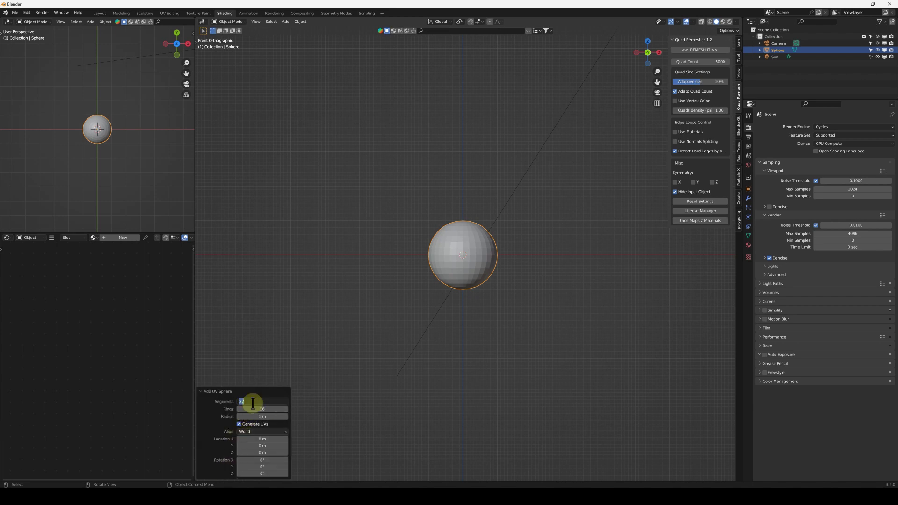
text(16)
key(Return)
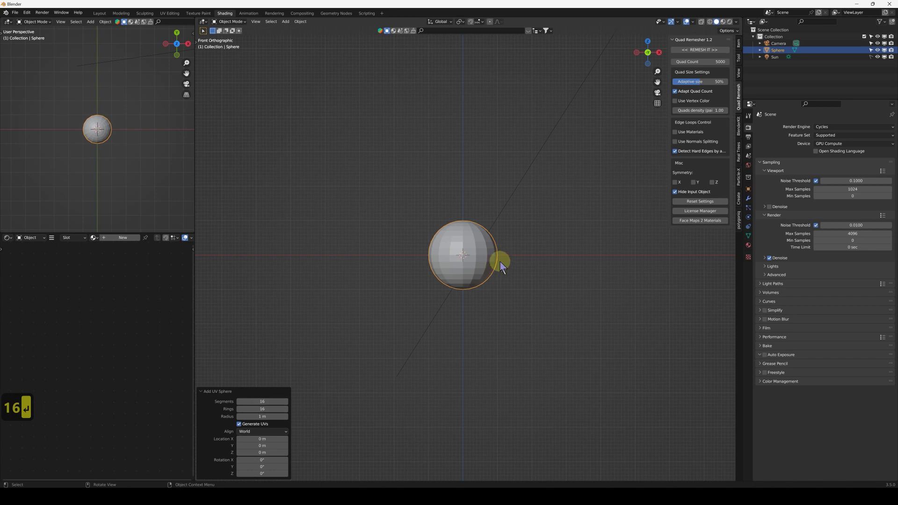
Step: Delete all vertices of the sphere below its equator, selecting through the mesh with X-ray, to leave a dome
scroll(497, 261, up, 4)
shift+middle_drag(430, 259, 505, 277)
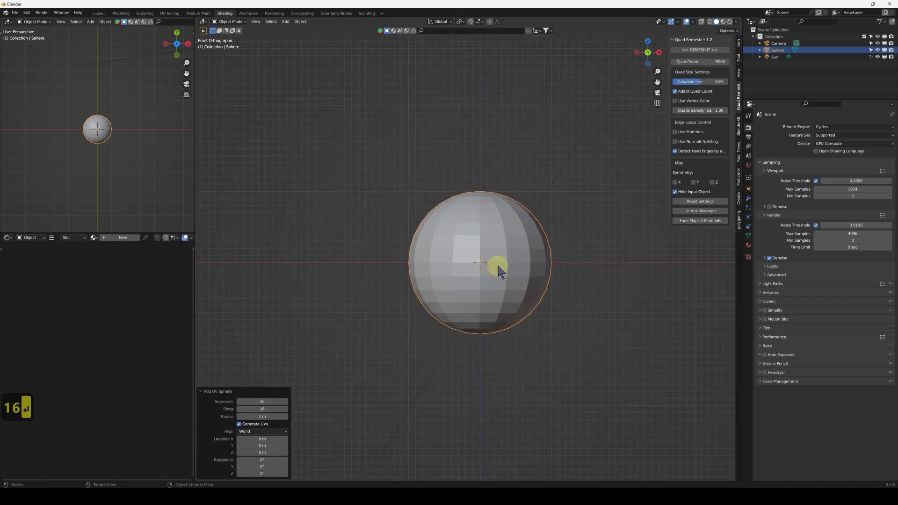
key(Tab)
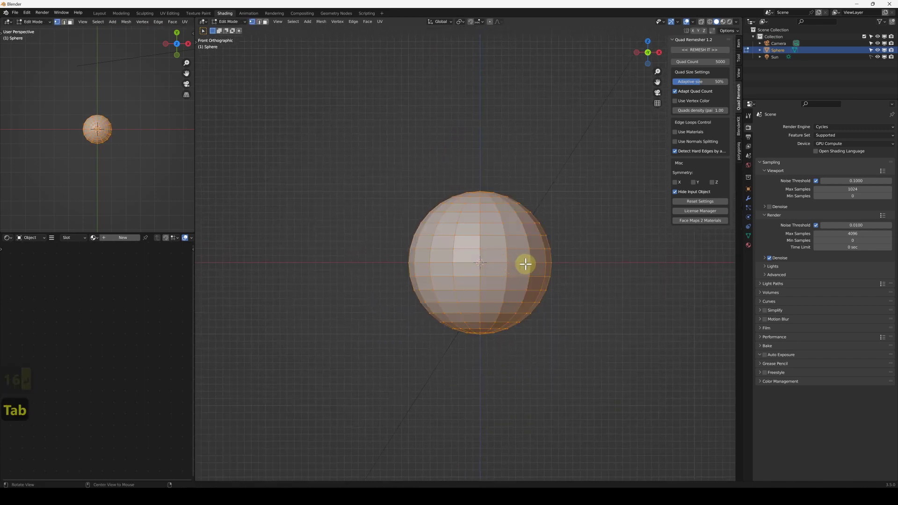
key(alt+z)
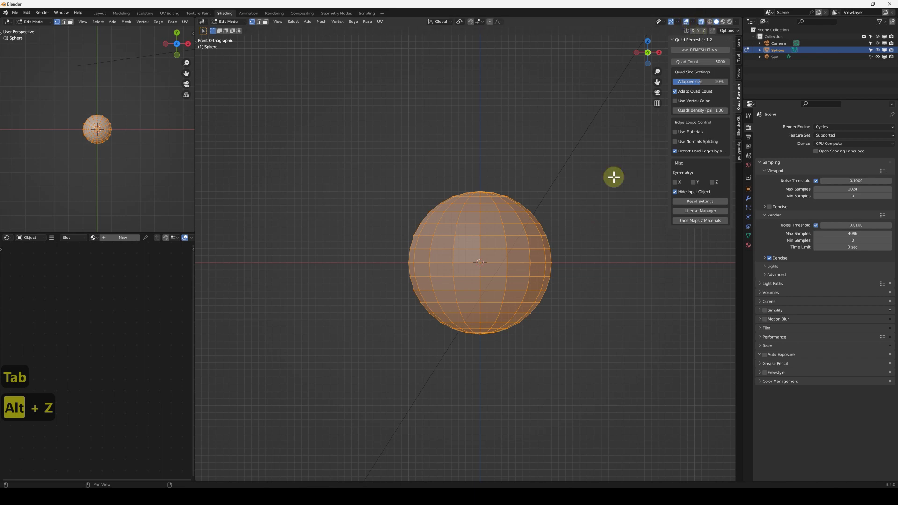
drag(607, 359, 400, 271)
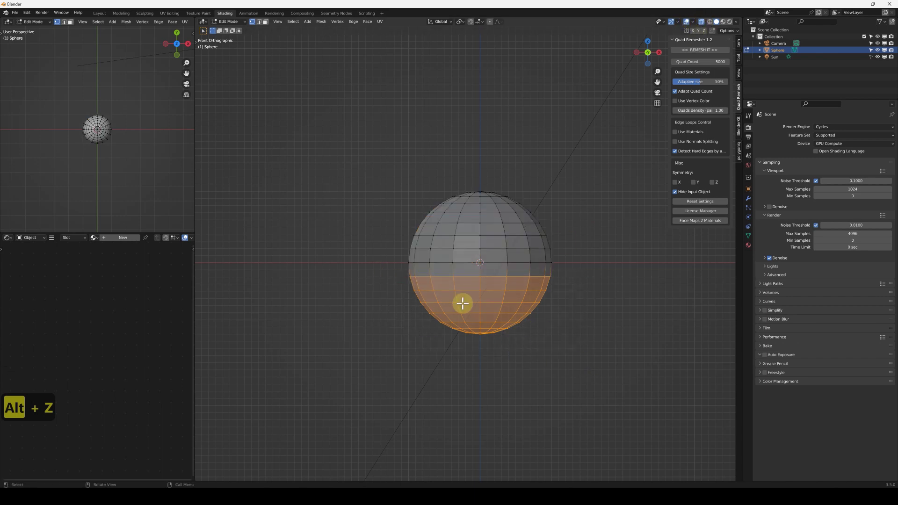
key(x)
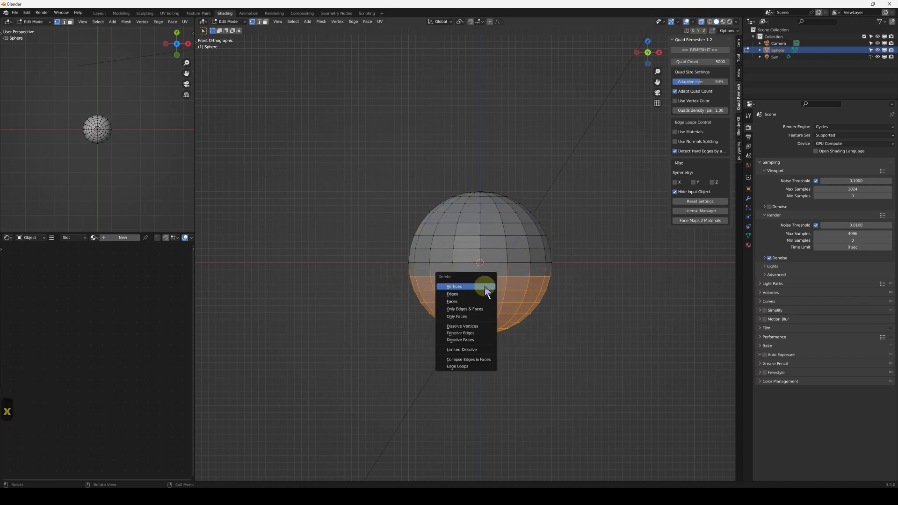
click(485, 286)
Step: Extrude the dome's bottom edge loop about 0.51 m straight down and scale it outward into a wide flared brim
shift+middle_drag(512, 323, 496, 253)
drag(382, 189, 577, 214)
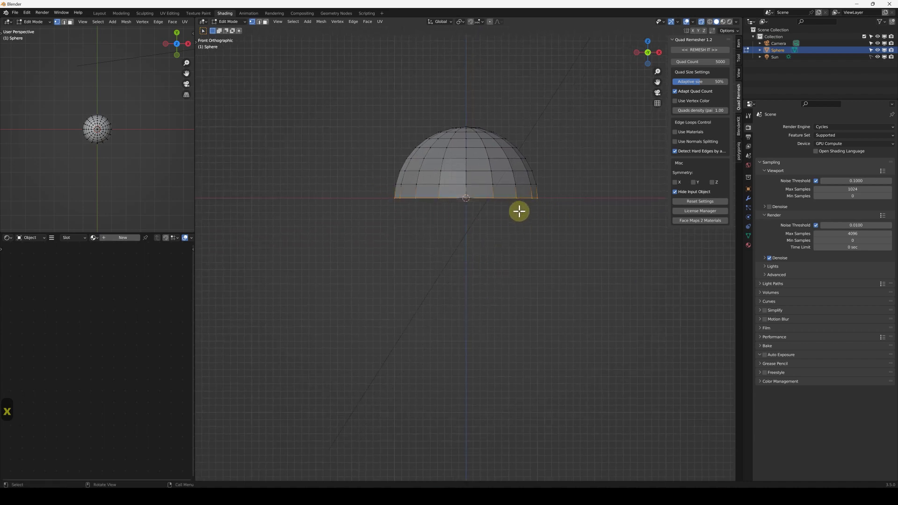
key(e)
key(z)
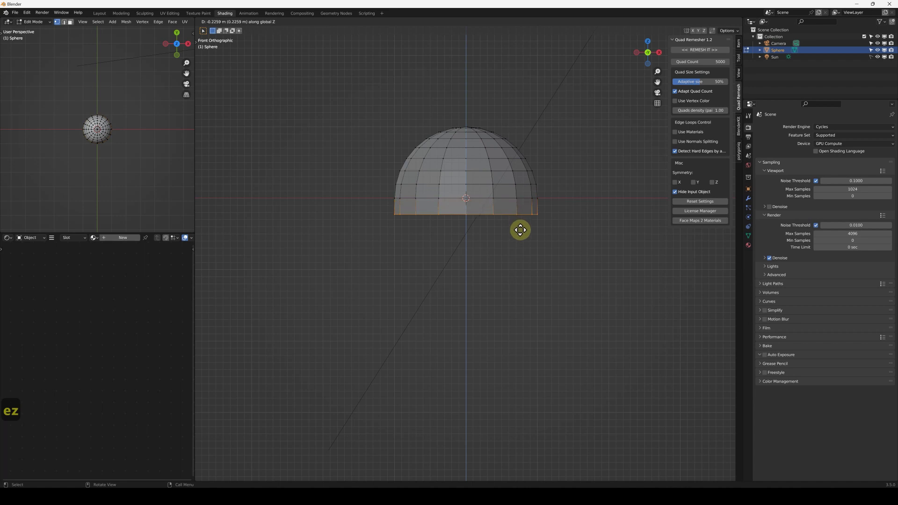
click(527, 245)
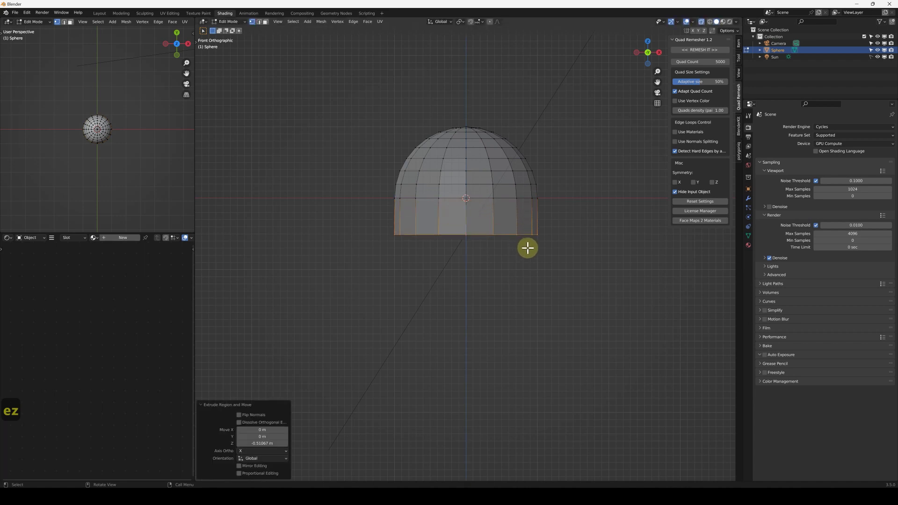
middle_drag(527, 246, 525, 239)
key(s)
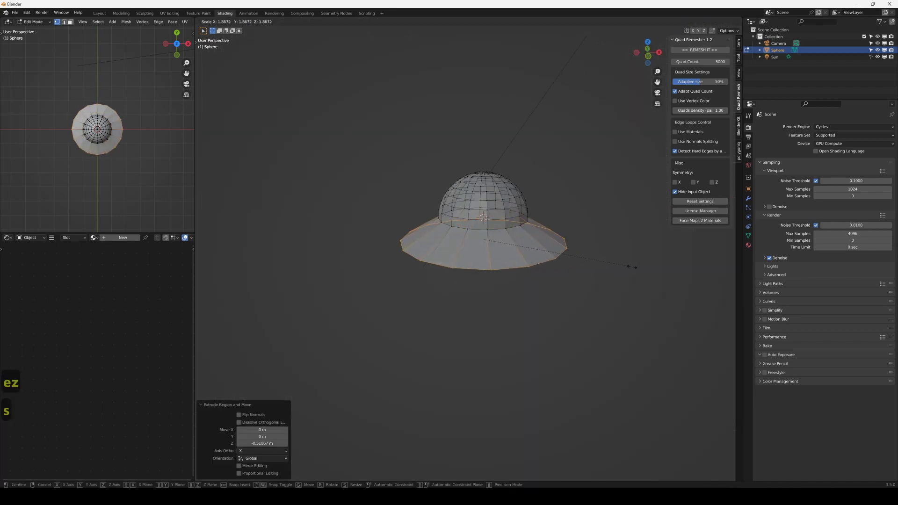
click(660, 270)
key(alt+h)
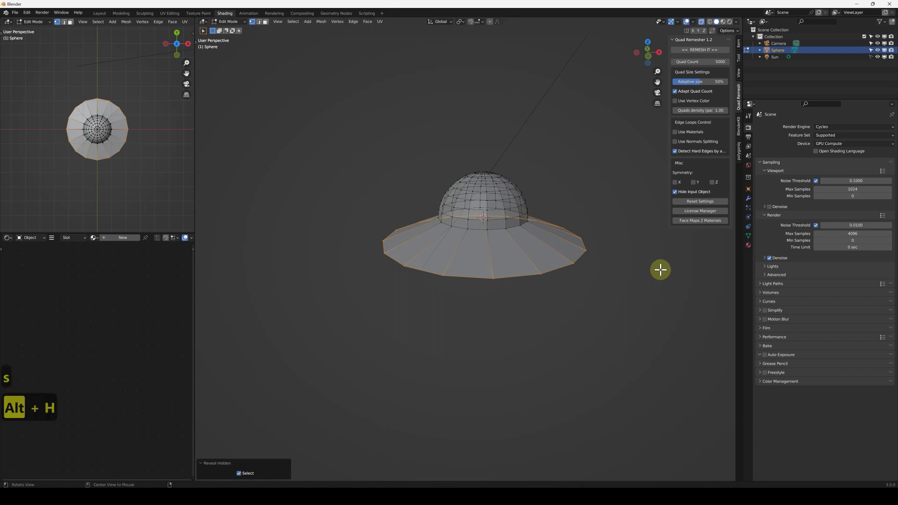
key(h)
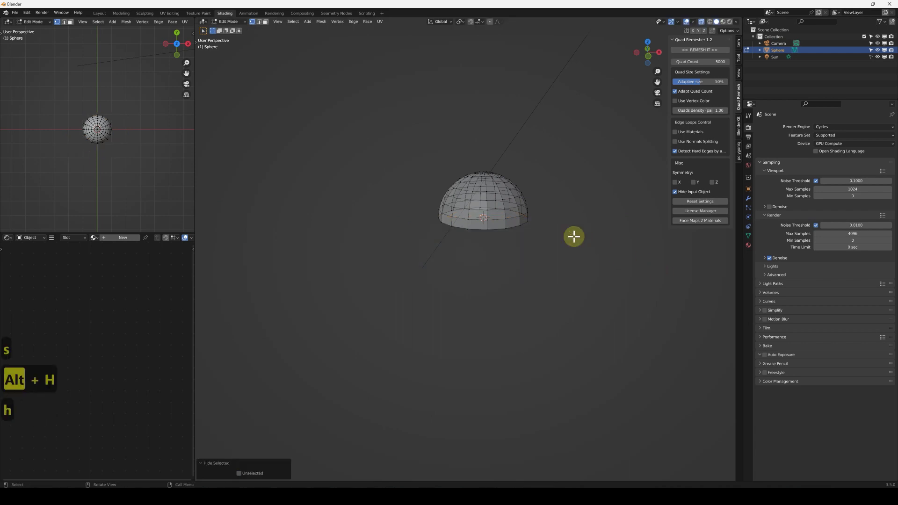
key(ctrl+z)
Step: Extrude the brim's outer edge loop about 1.73 m straight down and scale it outward by about 1.59
key(alt+z)
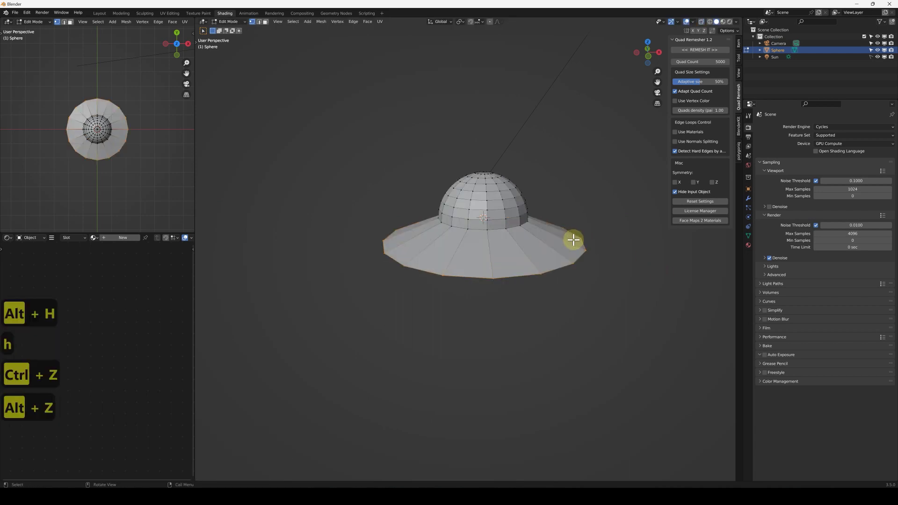
key(s)
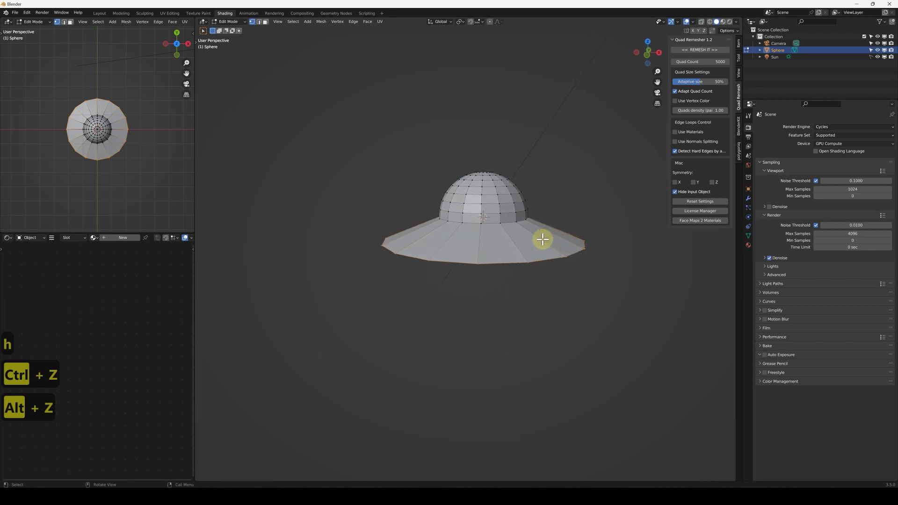
middle_drag(543, 239, 503, 170)
scroll(516, 218, up, 2)
scroll(532, 203, down, 1)
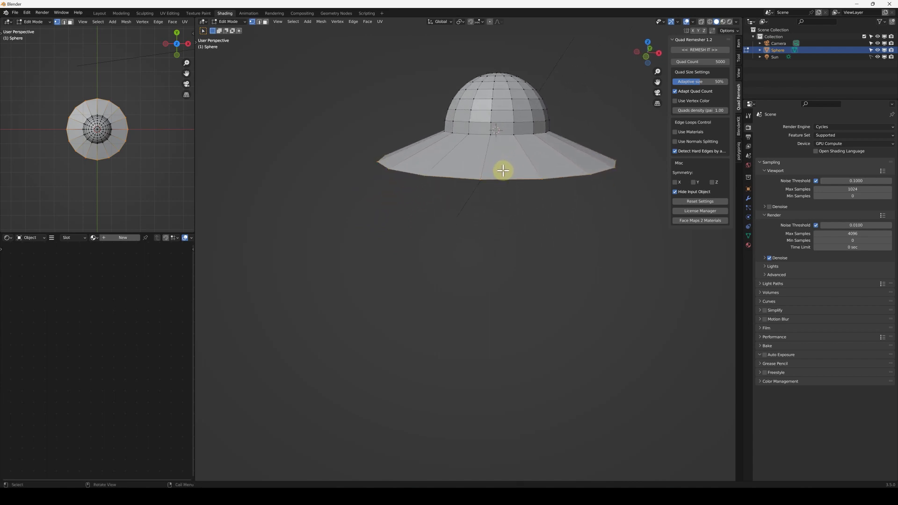
scroll(503, 172, down, 1)
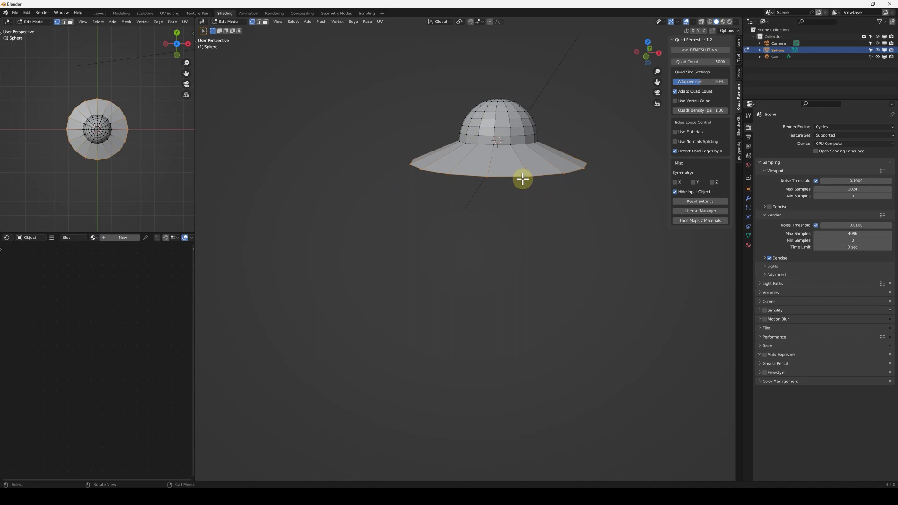
key(e)
key(z)
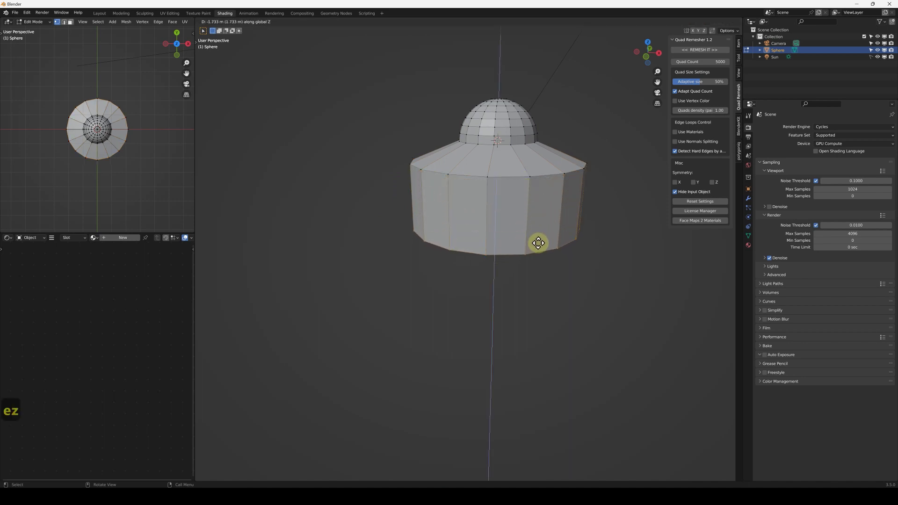
click(537, 243)
key(s)
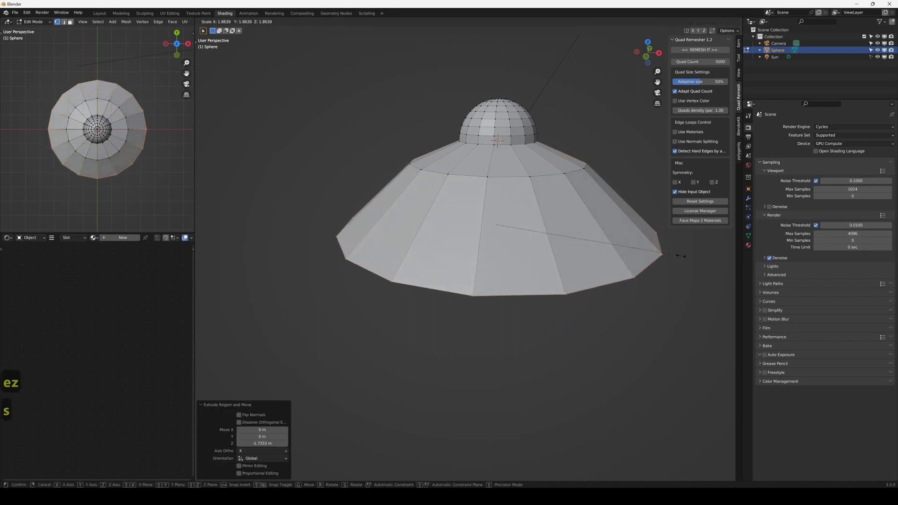
click(649, 263)
Step: Scale the lower skirt section outward by about 1.26, selecting through the mesh, and move it about 0.54 m straight down
middle_drag(578, 241, 547, 208)
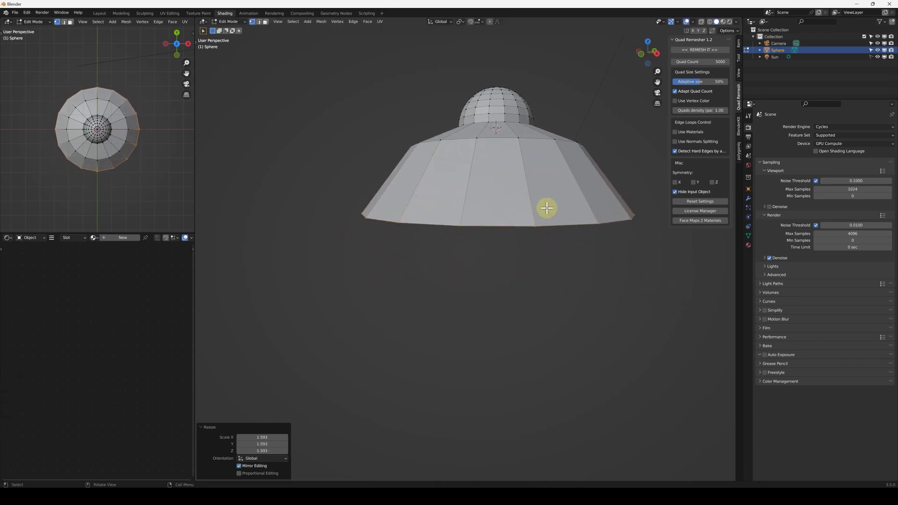
key(alt+z)
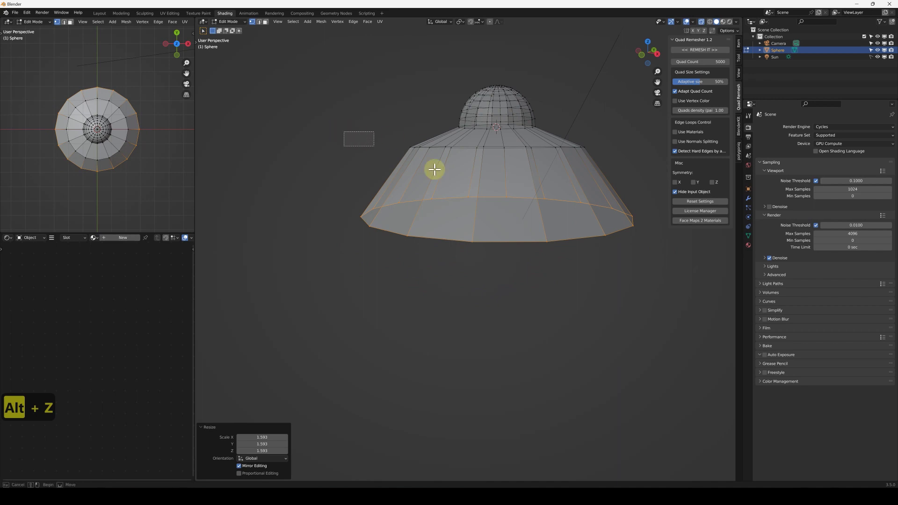
drag(344, 131, 653, 241)
key(s)
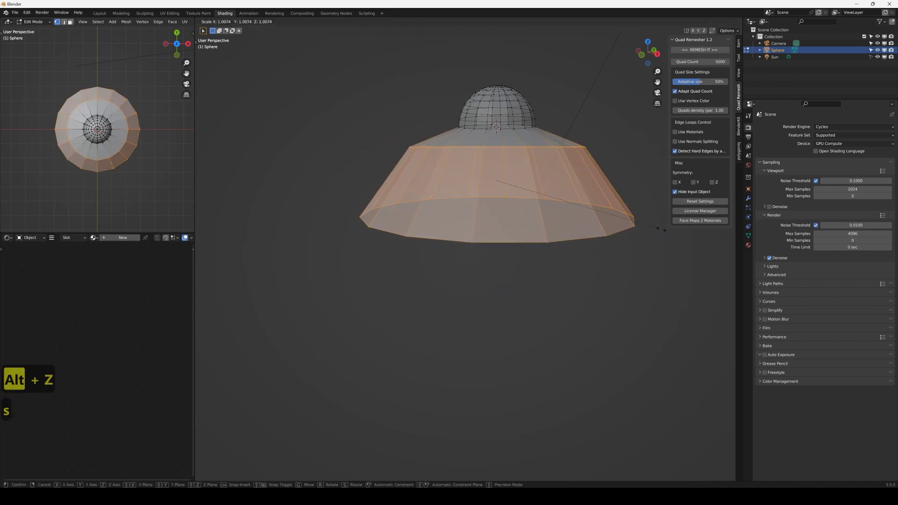
click(701, 234)
key(1)
key(g)
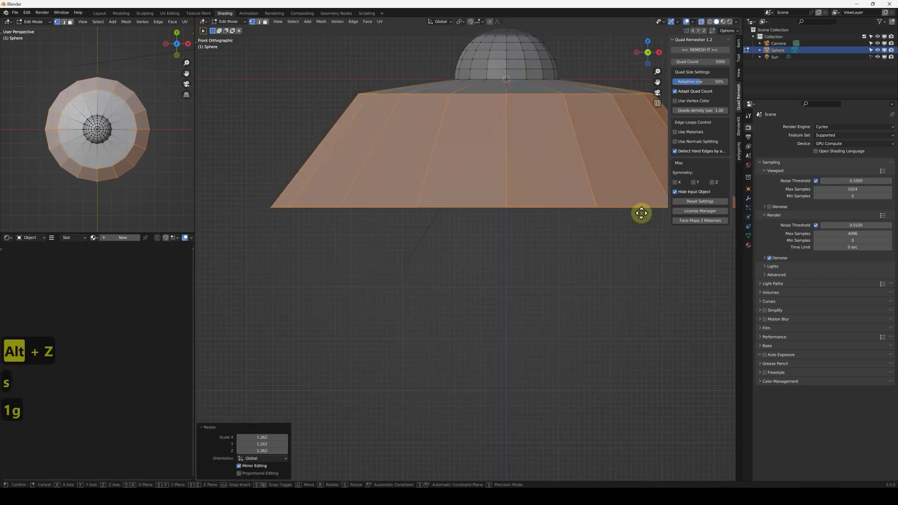
key(z)
click(639, 238)
scroll(569, 192, down, 1)
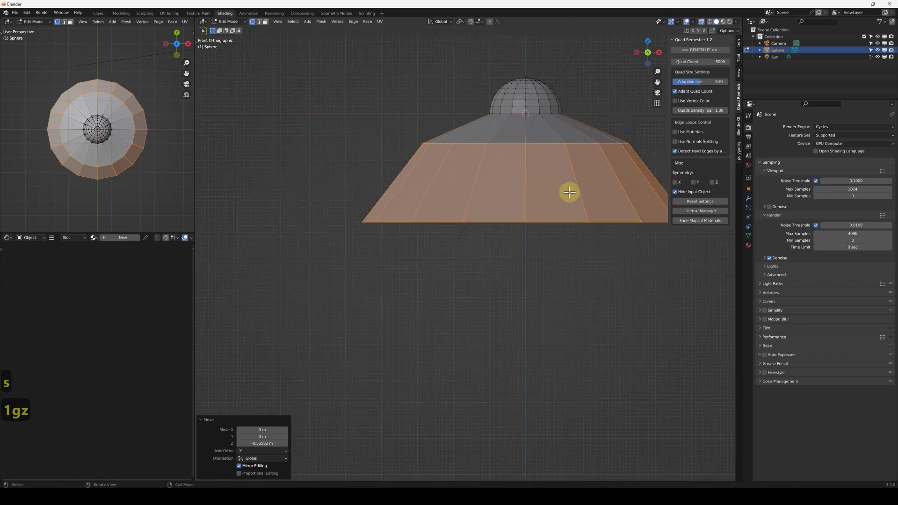
Step: Extrude the skirt's open bottom edge loop inward to a scale of about 0.79 and lower it about 0.24 m
middle_drag(534, 236, 537, 224)
key(alt+z)
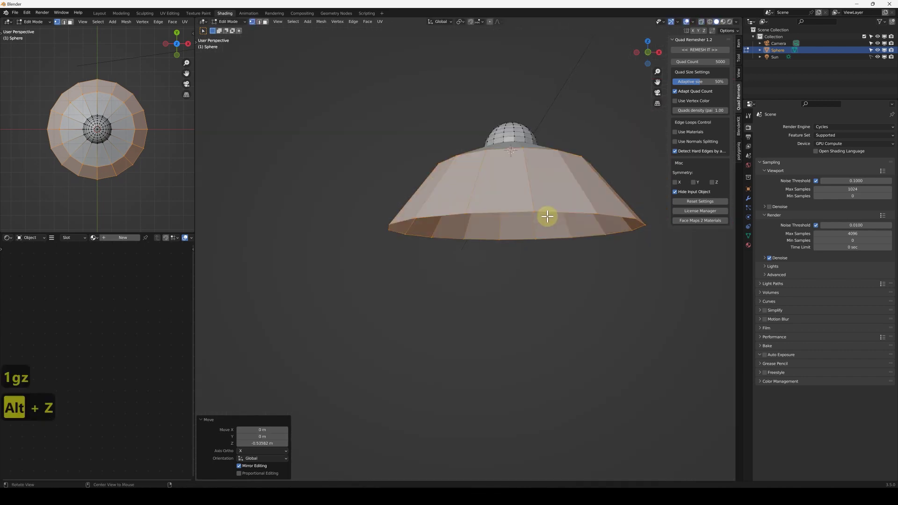
alt+click(615, 222)
key(alt+z)
key(alt+z)
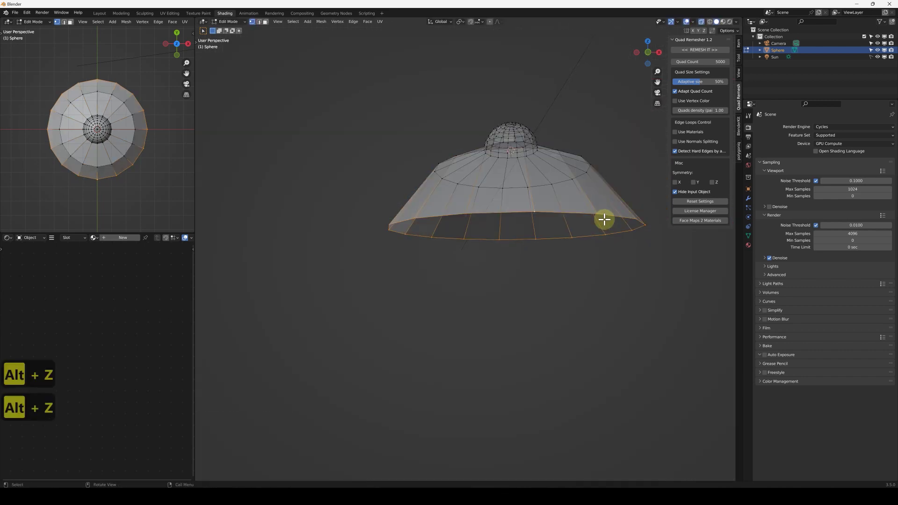
key(alt+z)
key(alt+z)
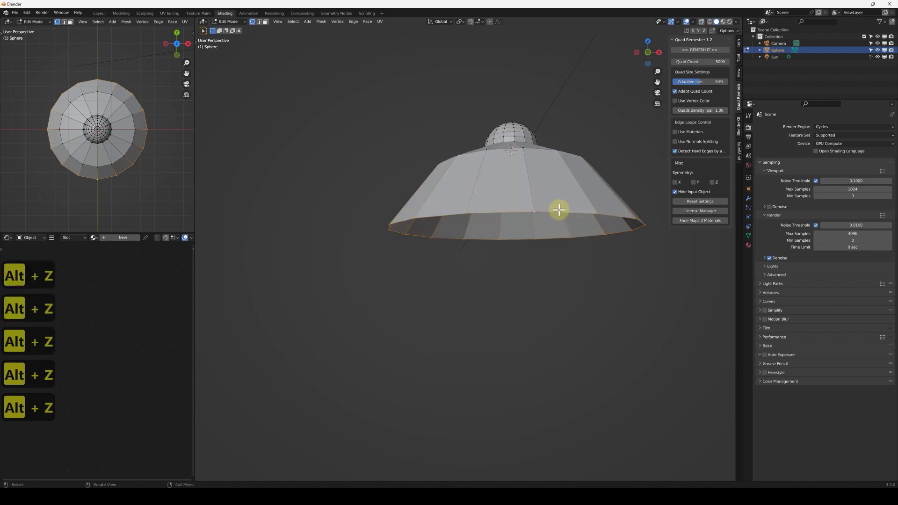
middle_drag(559, 209, 559, 201)
middle_drag(513, 179, 563, 206)
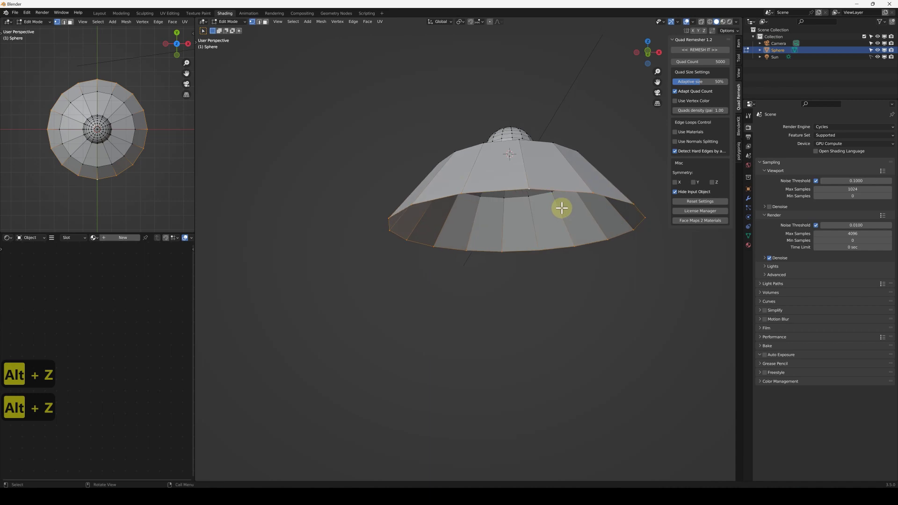
key(e)
key(s)
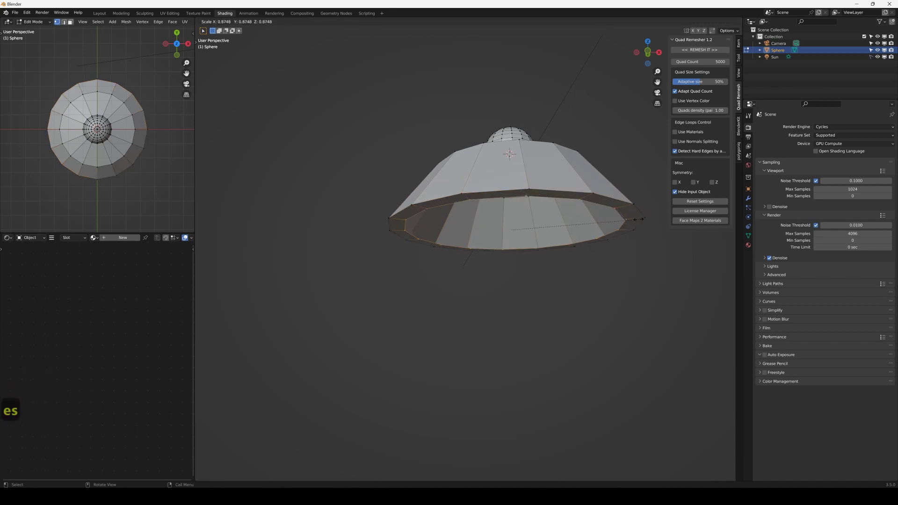
click(627, 221)
key(g)
key(z)
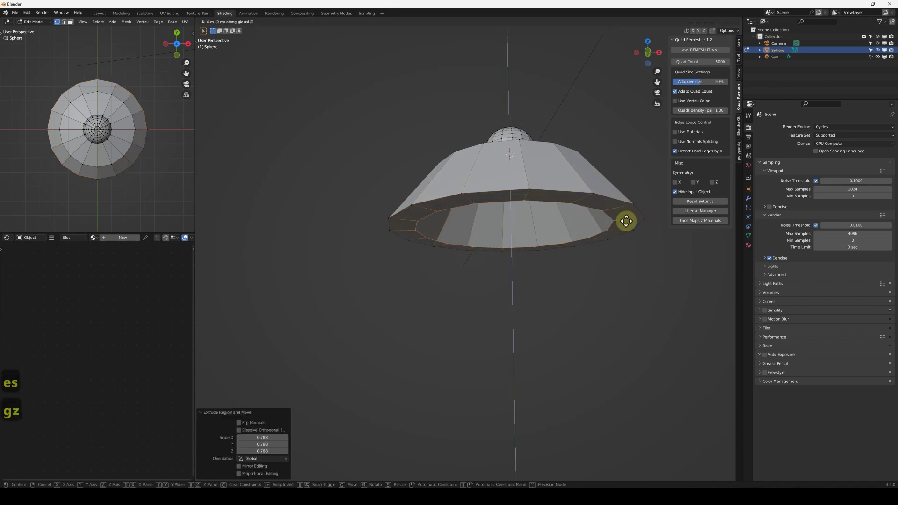
click(626, 223)
Step: Extrude the underside's inner edge loop inward to a scale of about 0.07, leaving a small central hole
mouse_move(625, 216)
middle_down()
mouse_move(611, 226)
mouse_move(623, 206)
middle_up()
key(e)
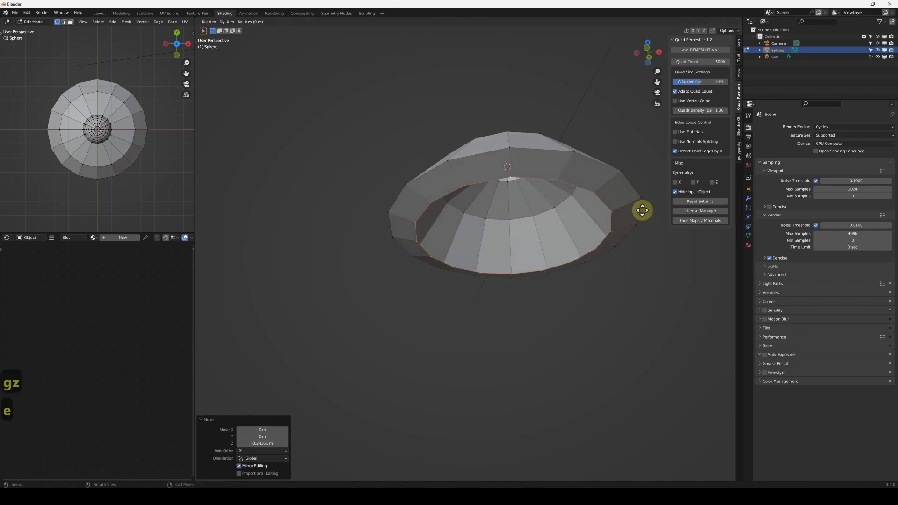
key(s)
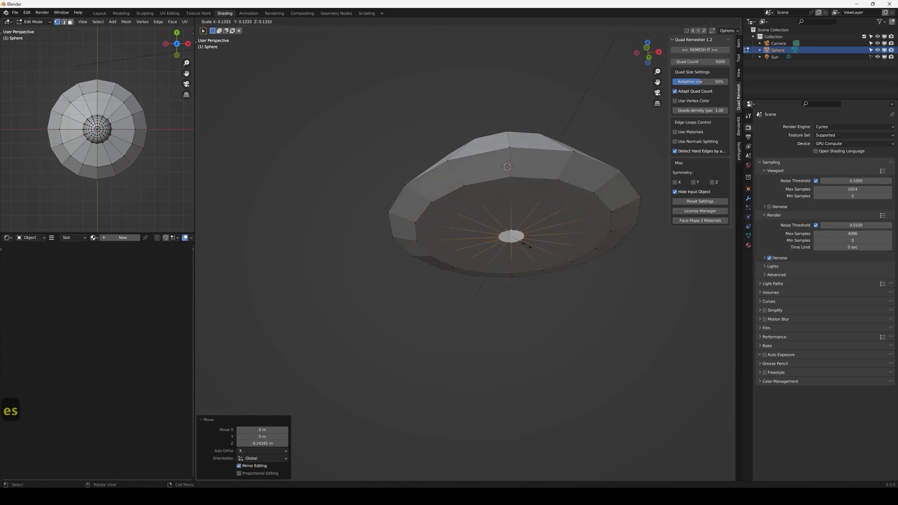
click(518, 242)
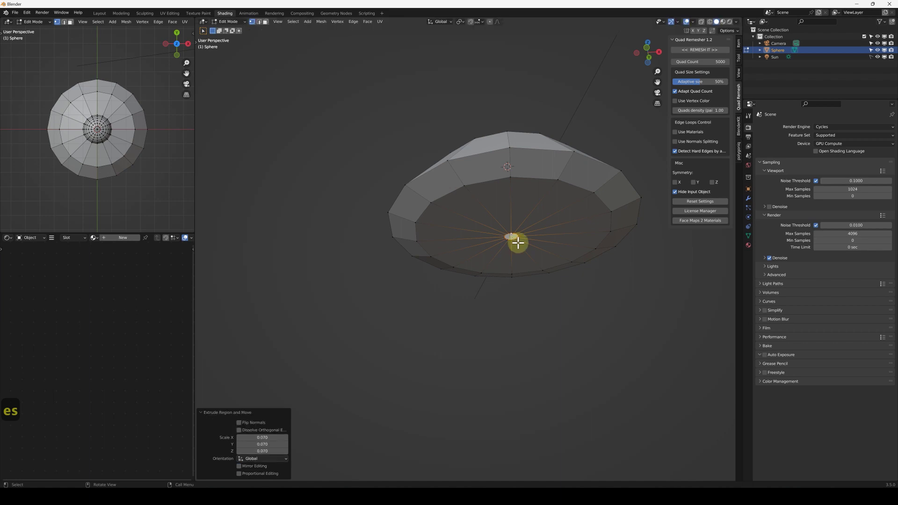
Step: Extrude the small central hole's edge loop straight up along Z into the body to form a narrow tube
scroll(528, 234, up, 4)
middle_drag(505, 233, 600, 217)
key(e)
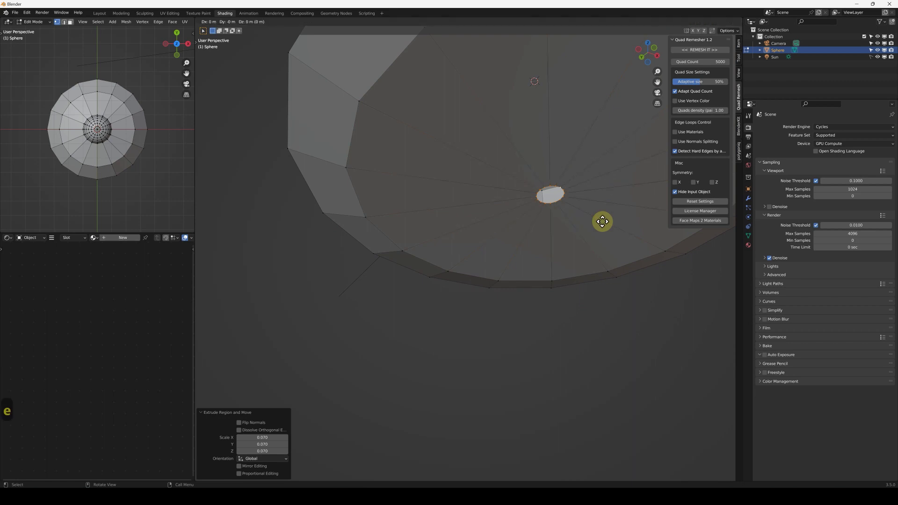
key(z)
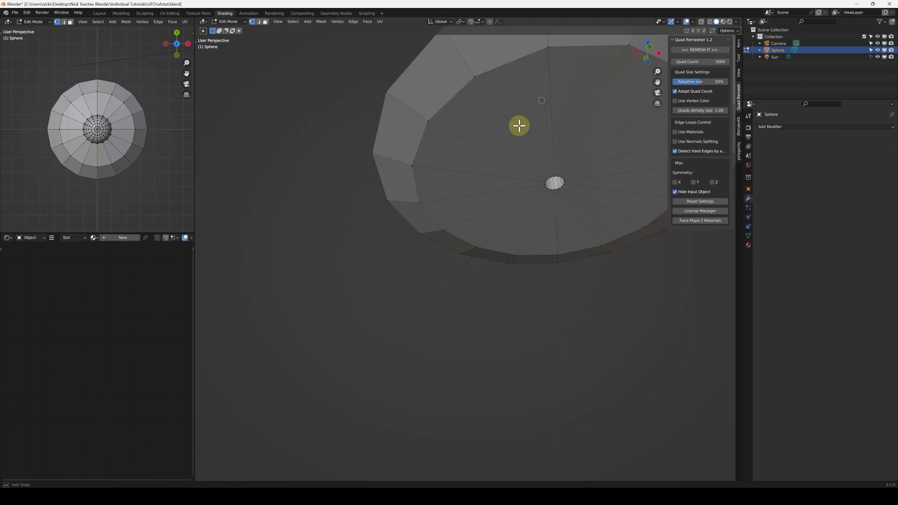
Step: Leave mesh editing and add a Subdivision Surface modifier to the UFO body
middle_drag(519, 125, 472, 196)
scroll(458, 226, down, 3)
scroll(459, 233, up, 2)
key(Tab)
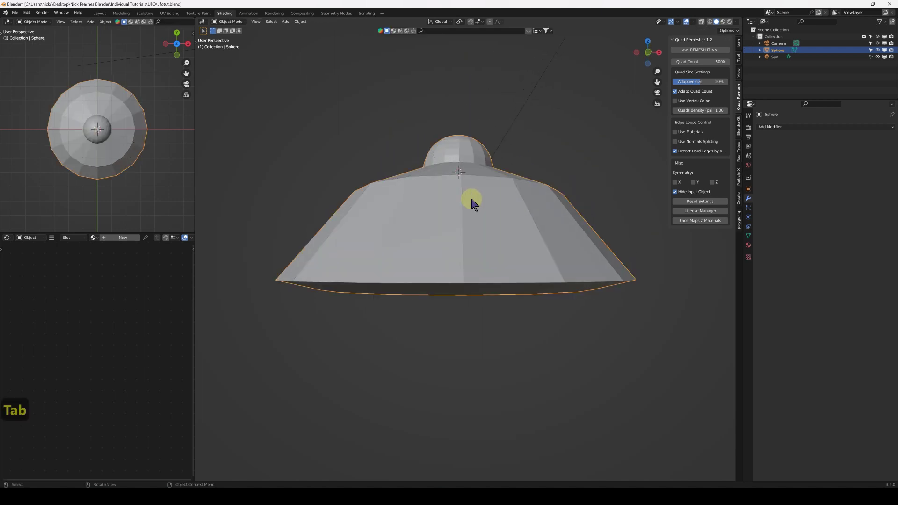
click(821, 126)
click(765, 241)
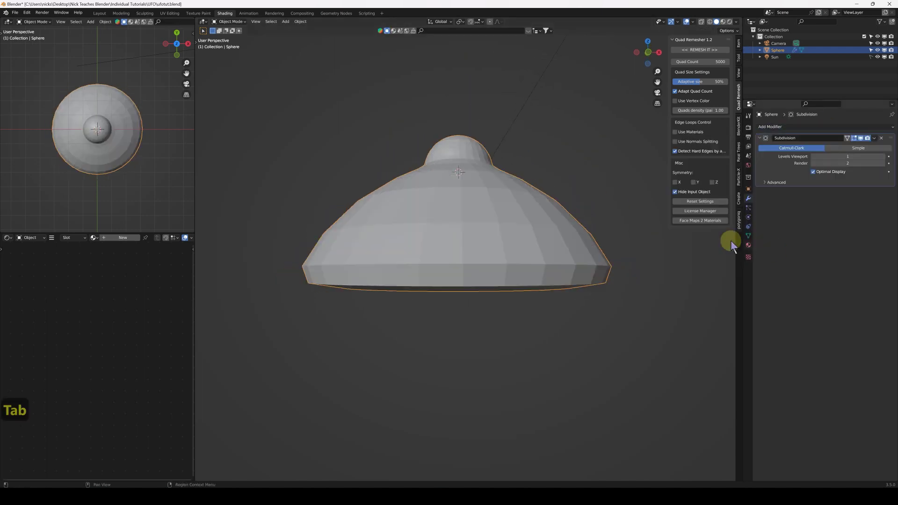
Step: Add one loop cut around the upper brim and slide it up close to the dome's base
scroll(477, 225, up, 1)
key(Tab)
scroll(477, 222, up, 5)
key(ctrl+r)
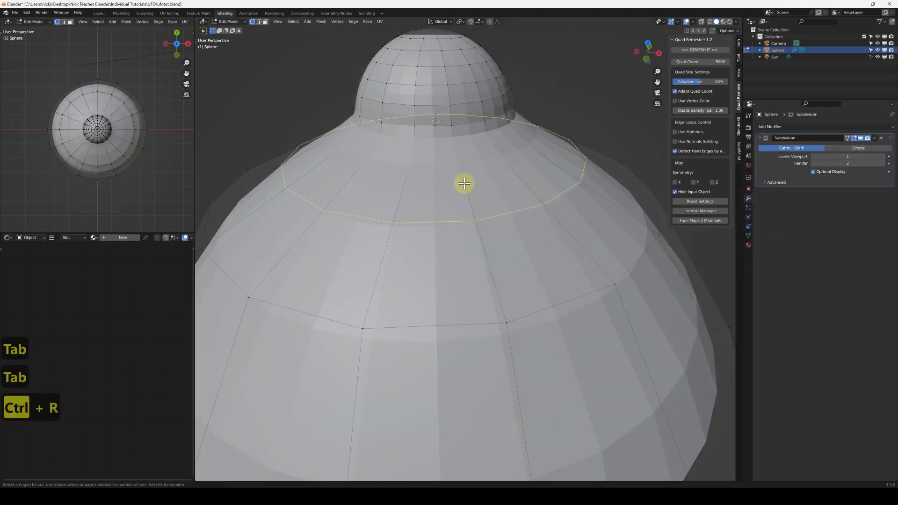
click(464, 182)
click(457, 105)
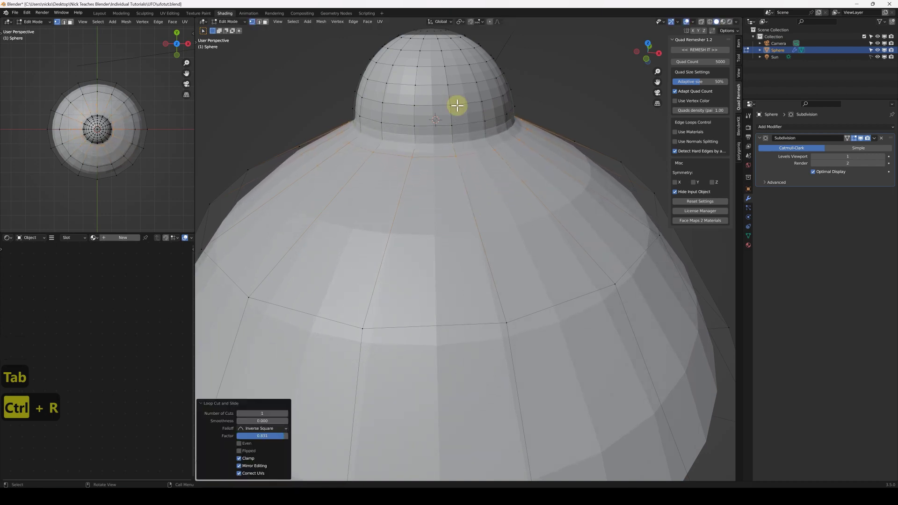
Step: Add two supporting loop cuts close to the shoulder edge between brim and skirt, one just above and one just below it
scroll(470, 267, down, 2)
middle_drag(448, 264, 469, 92)
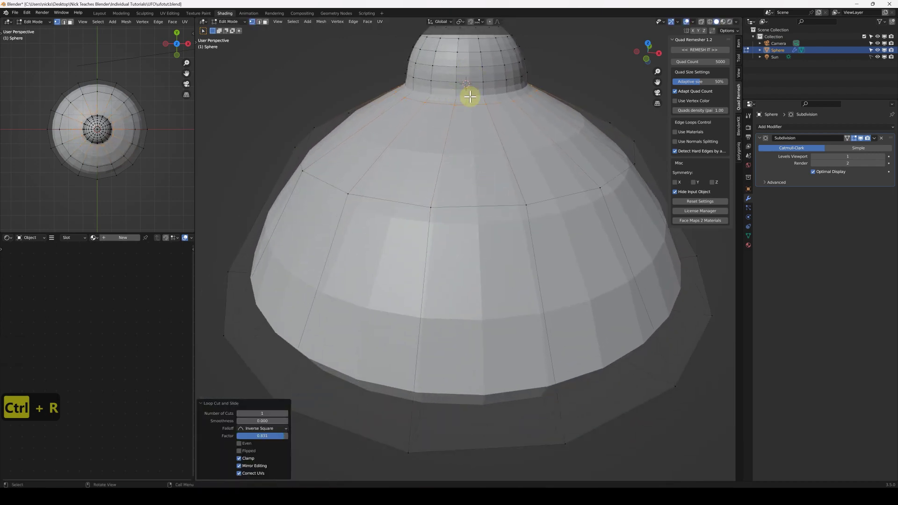
click(458, 183)
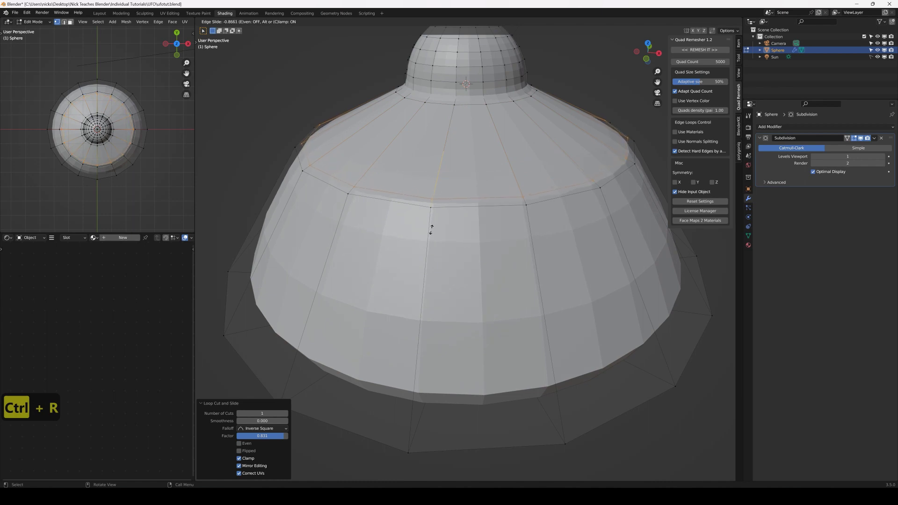
click(430, 231)
key(ctrl+r)
click(431, 201)
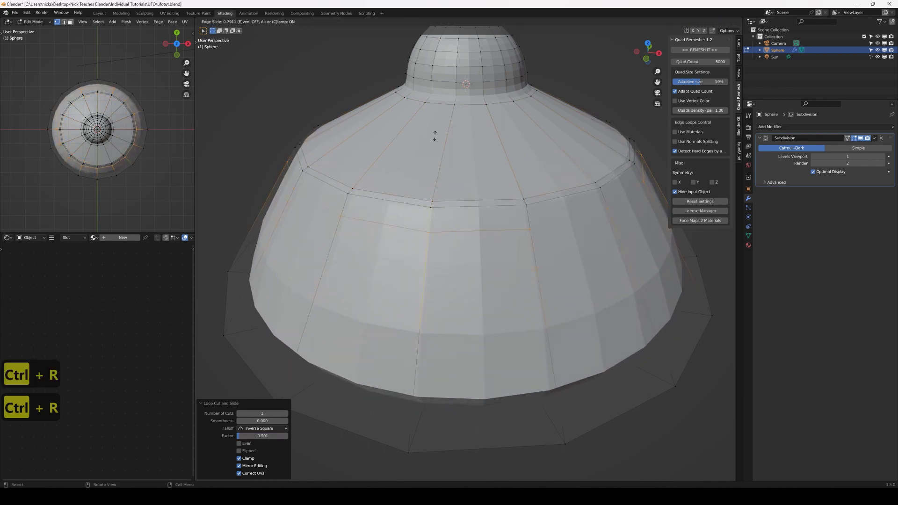
click(437, 118)
Step: Set the Subdivision modifier's viewport level to 3
click(860, 137)
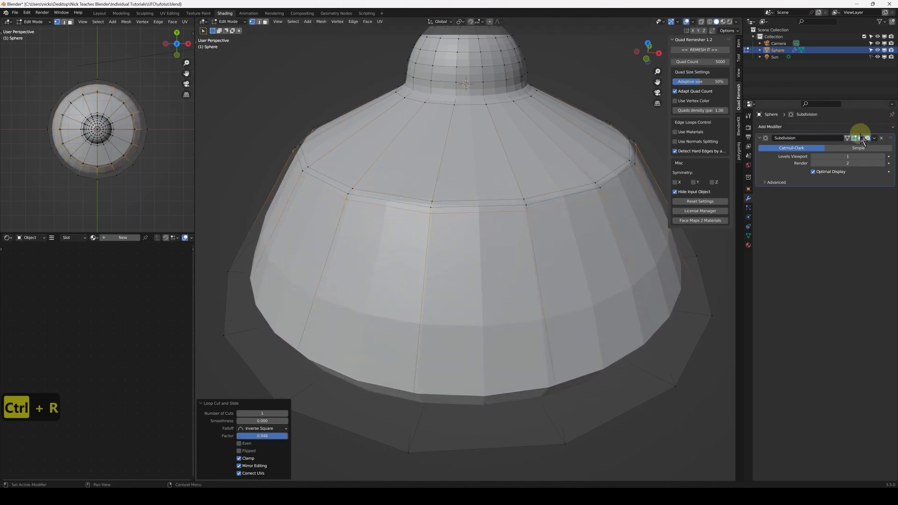
click(881, 156)
click(882, 156)
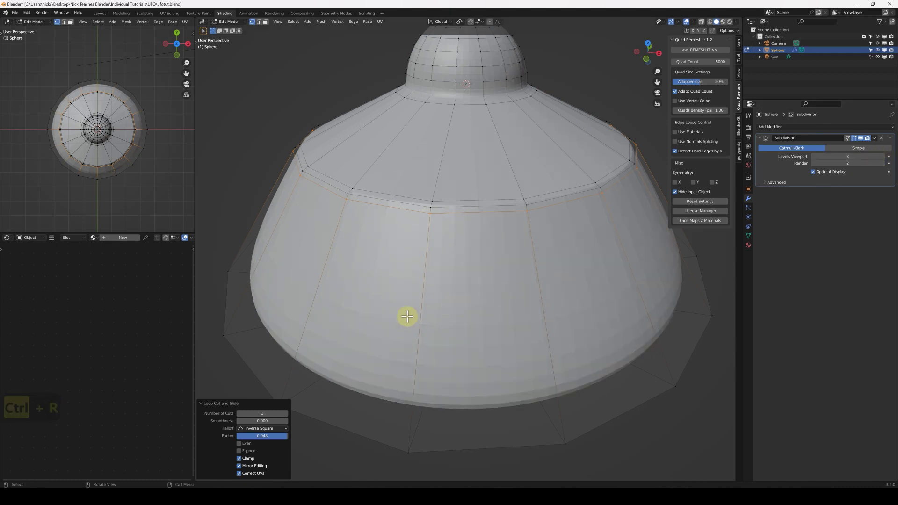
Step: Add one loop cut around the skirt and slide it down close to the outer bottom rim
scroll(523, 315, down, 2)
shift+middle_drag(523, 315, 521, 237)
key(ctrl+r)
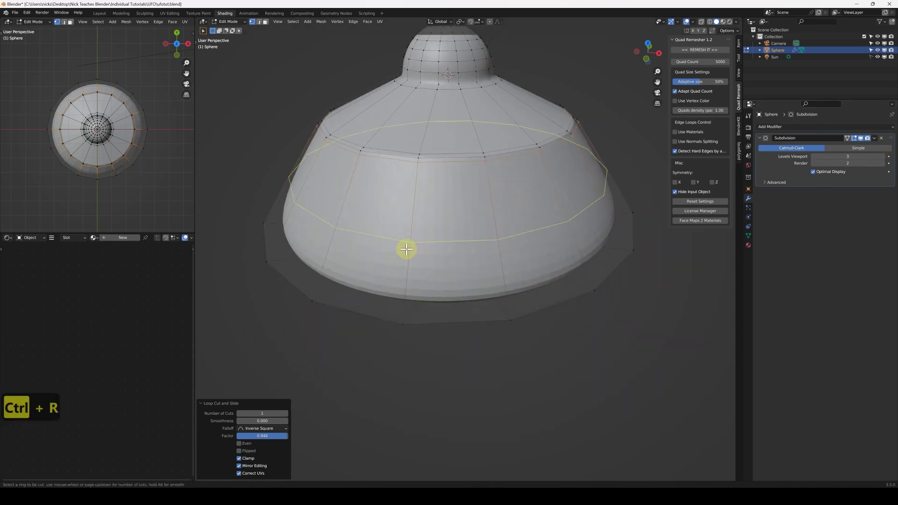
click(407, 252)
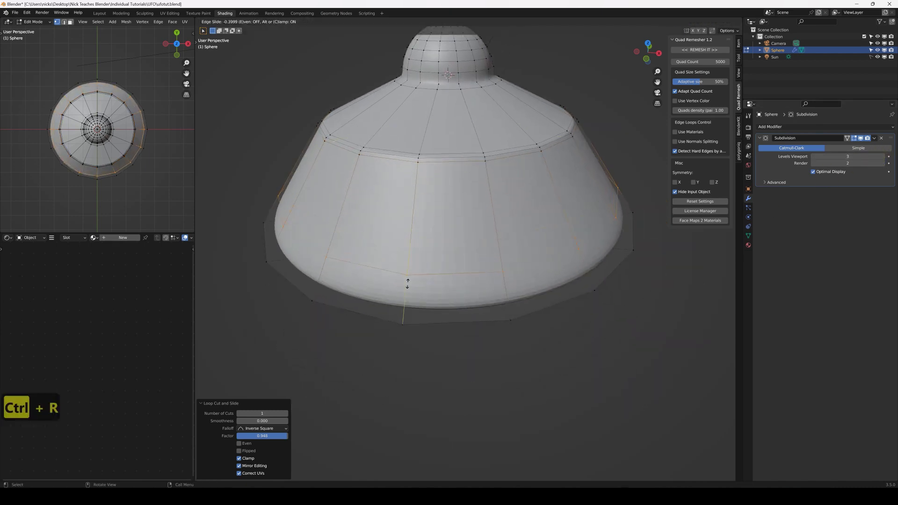
click(405, 324)
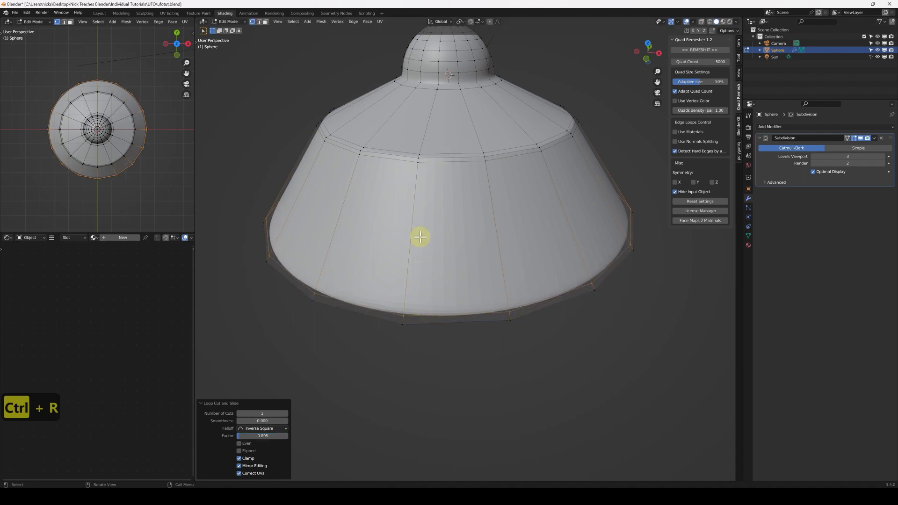
Step: Add a centred loop cut around the skirt and bevel it to a width of about 1.06 m with one segment
key(ctrl+r)
click(412, 195)
right_click(412, 195)
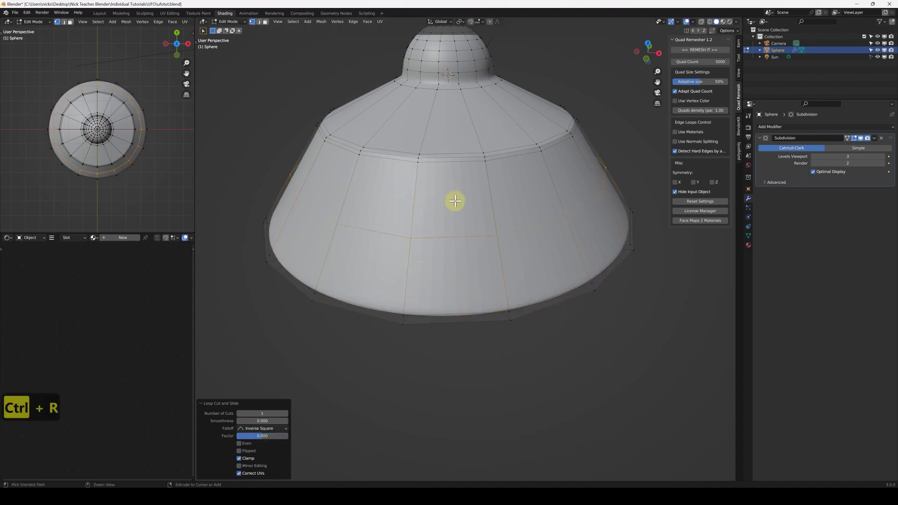
key(ctrl+b)
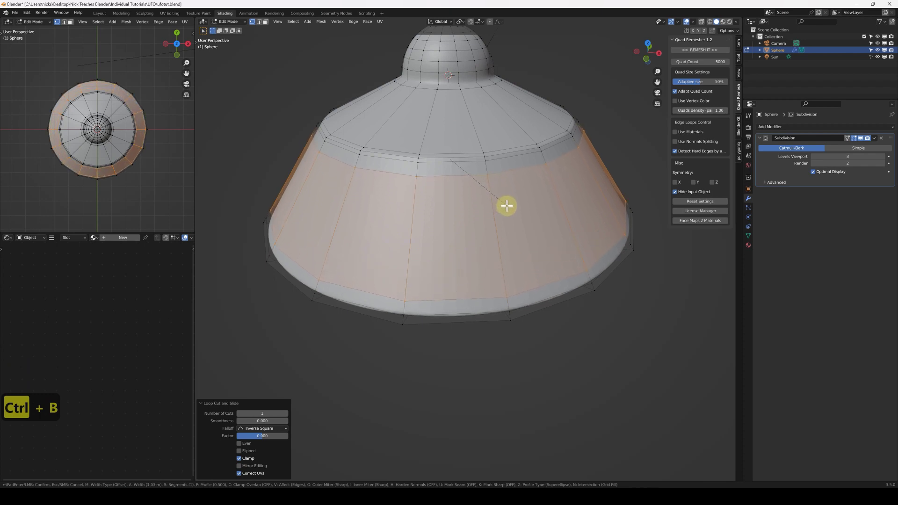
click(507, 206)
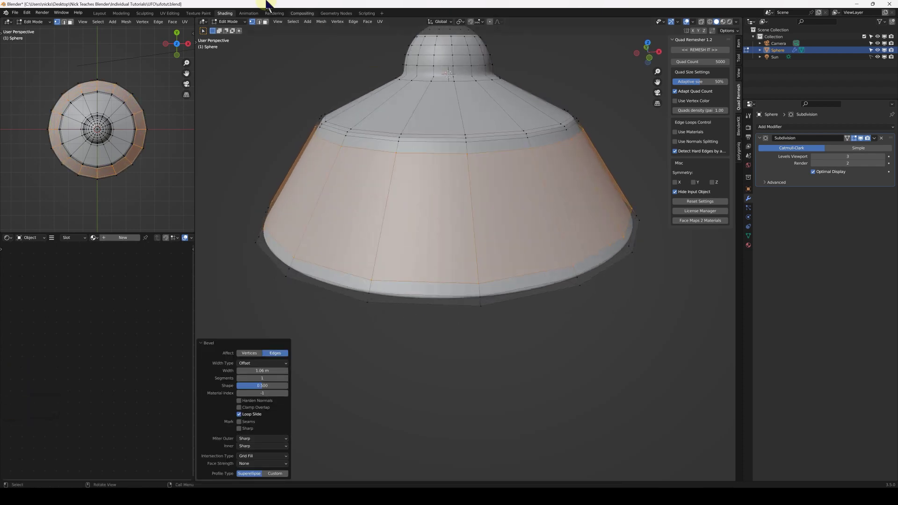
Step: Select the slanted vertical edges around the skirt in edge mode and thin them to every other edge with Checker Deselect
key(KP_1)
key(alt+z)
scroll(335, 88, down, 3)
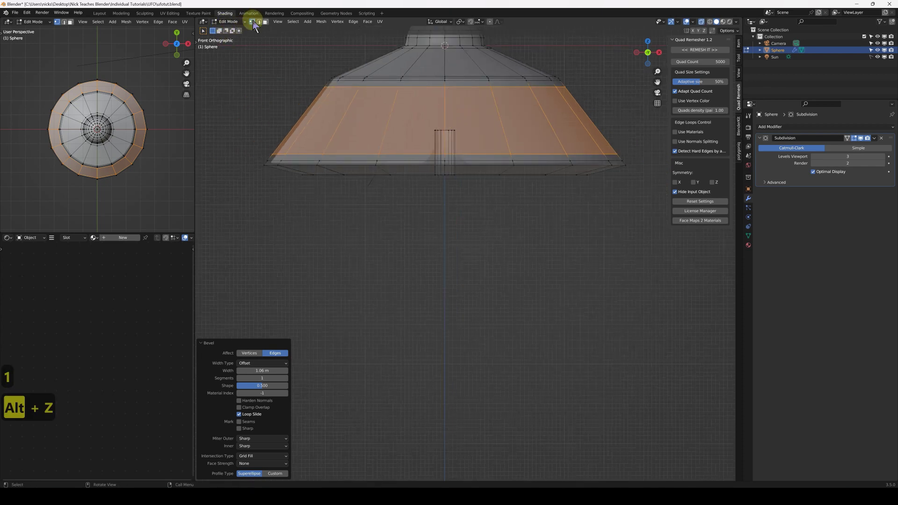
click(253, 22)
click(280, 110)
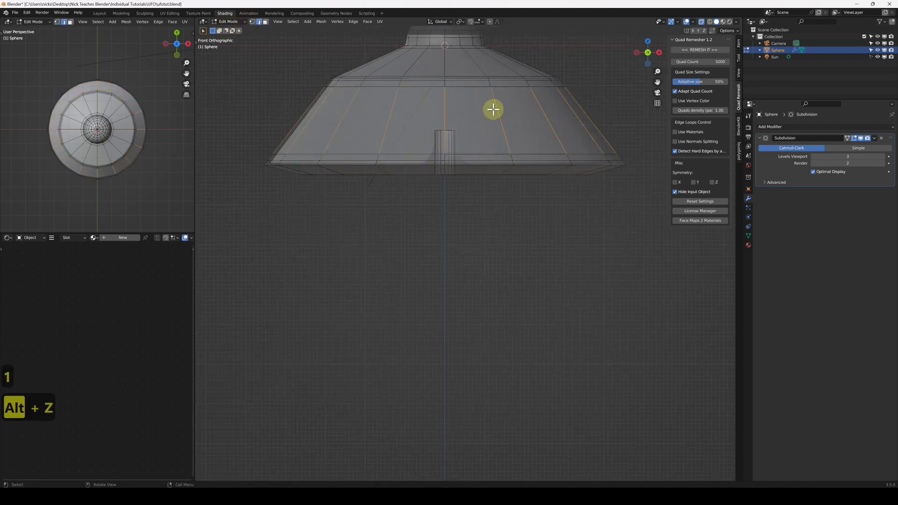
shift+scroll(419, 161, up, 3)
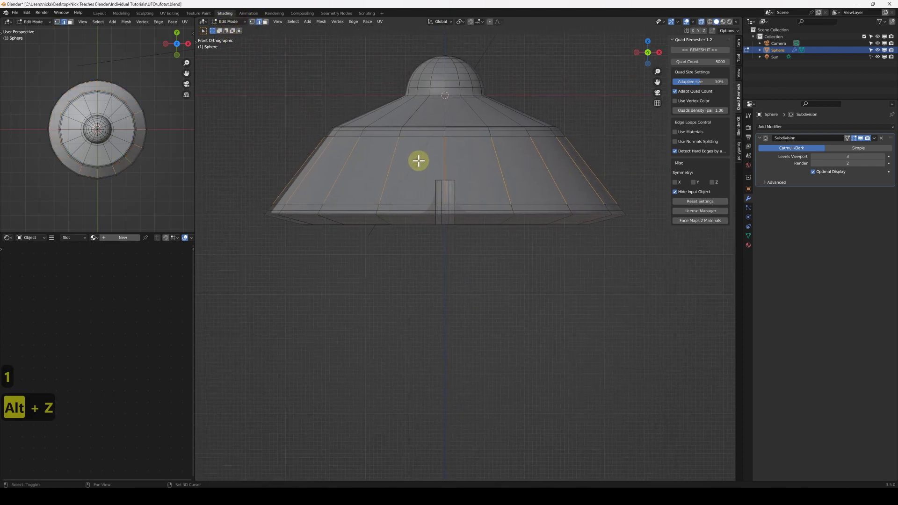
click(292, 21)
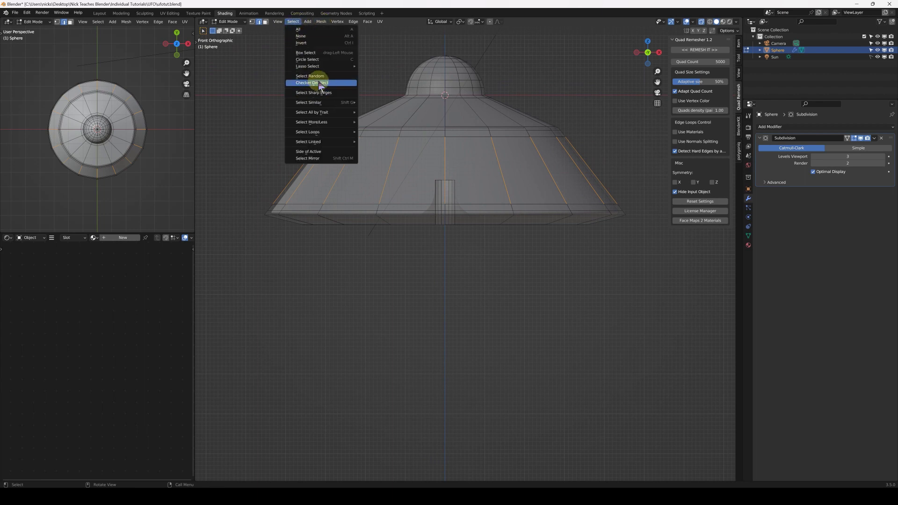
click(316, 84)
Step: Bevel the selected skirt edges into narrow strips with a width of about 0.045 m and one segment
middle_drag(440, 141, 498, 165)
key(alt+z)
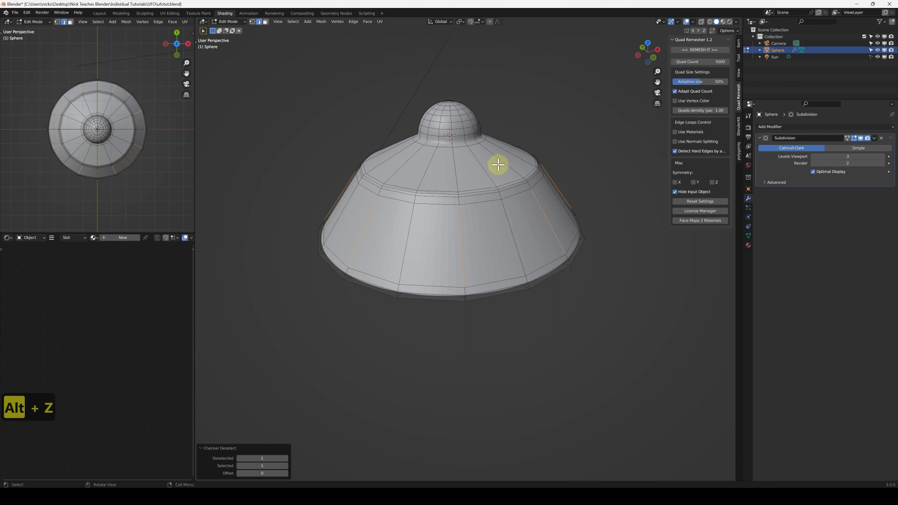
key(ctrl+b)
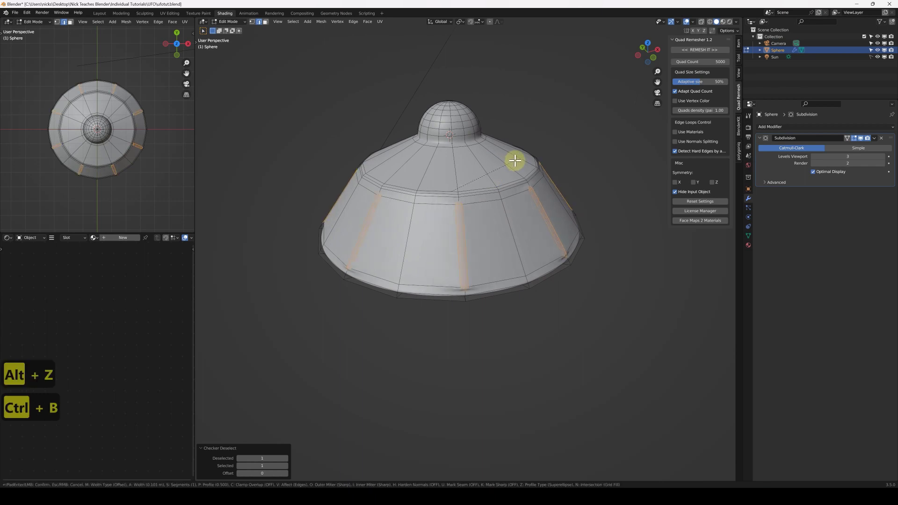
click(517, 174)
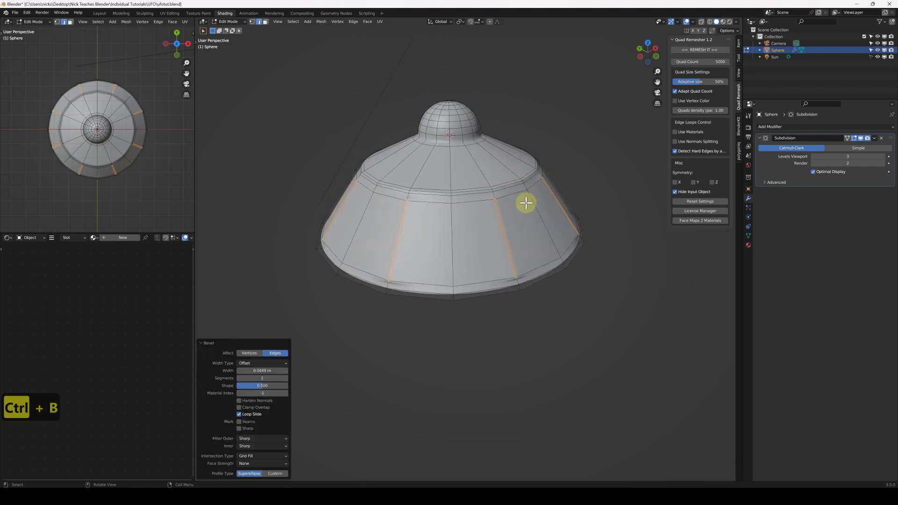
Step: Extrude the narrow beveled strips and scale them slightly outward to form raised ribs around the skirt
key(e)
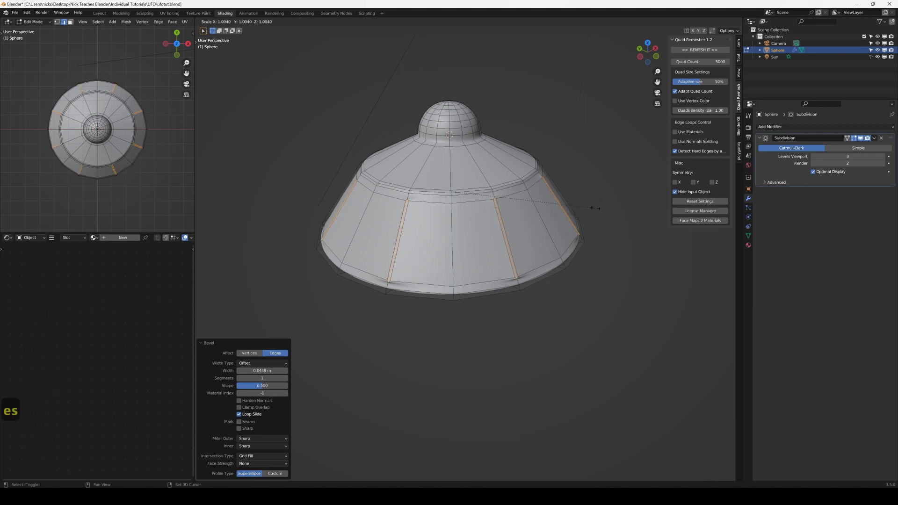
click(577, 218)
key(Tab)
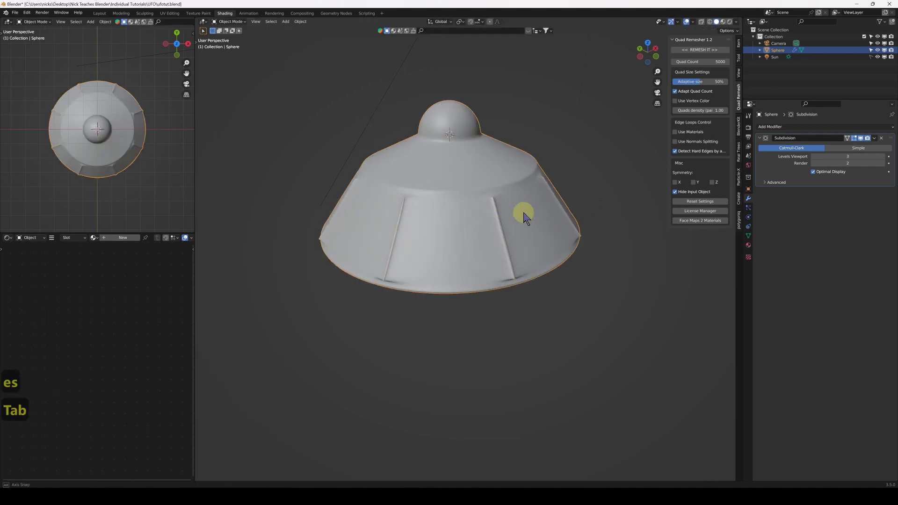
middle_drag(525, 215, 475, 293)
key(Tab)
key(Tab)
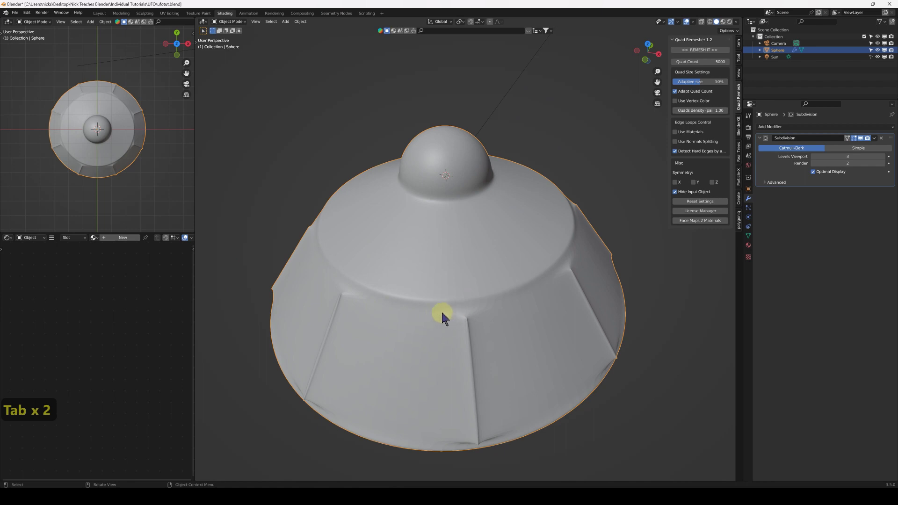
key(Tab)
key(ctrl+r)
click(387, 369)
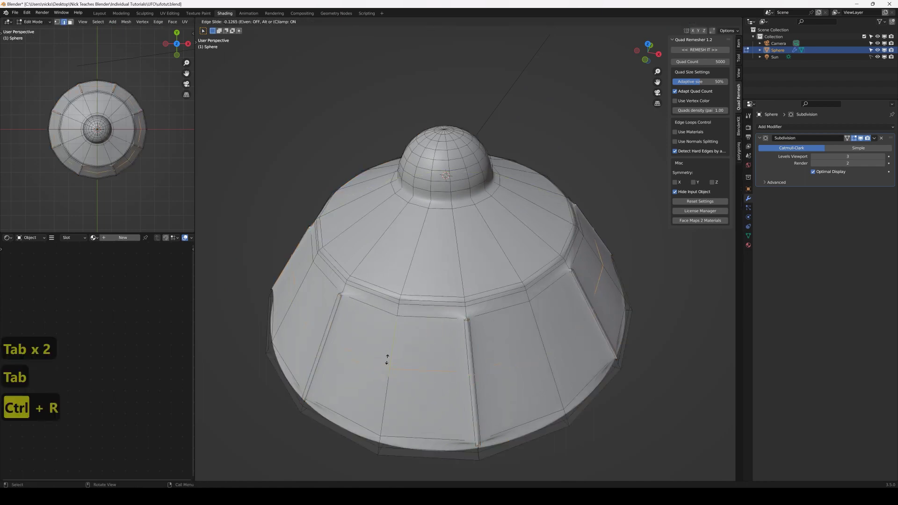
click(387, 359)
key(ctrl+z)
Step: Add three evenly spaced loop cuts around the UFO's underside without sliding them
key(Tab)
middle_drag(414, 283, 435, 206)
key(Tab)
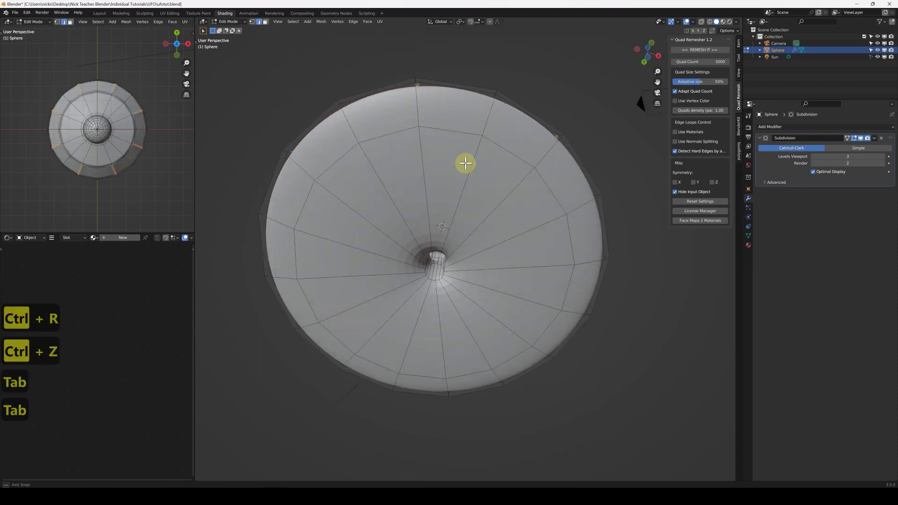
middle_drag(466, 163, 465, 157)
key(ctrl+r)
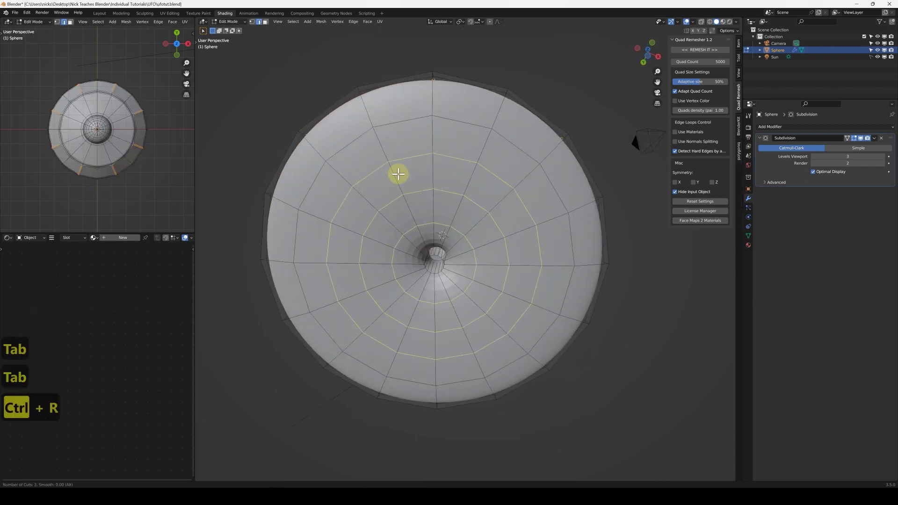
click(398, 173)
right_click(475, 185)
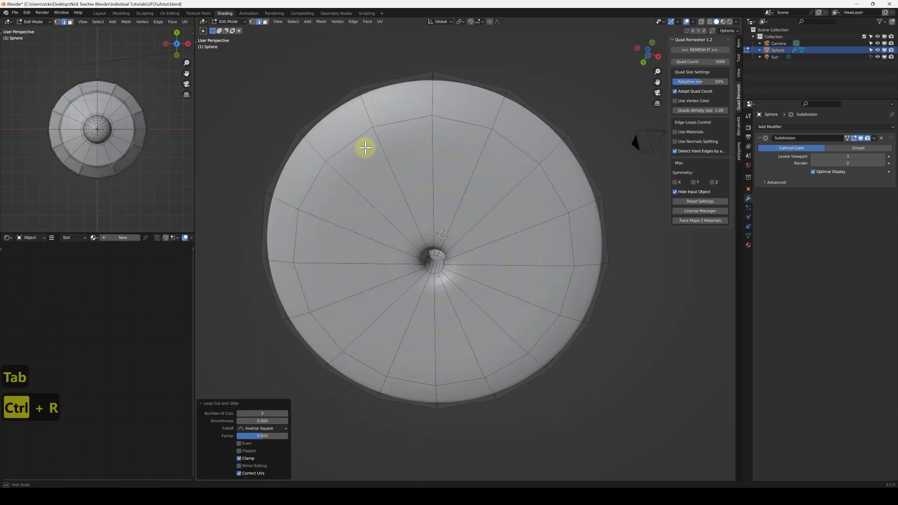
Step: Select two alternating face rings on the underside and reduce both to every other face with Checker Deselect
middle_drag(365, 148, 365, 140)
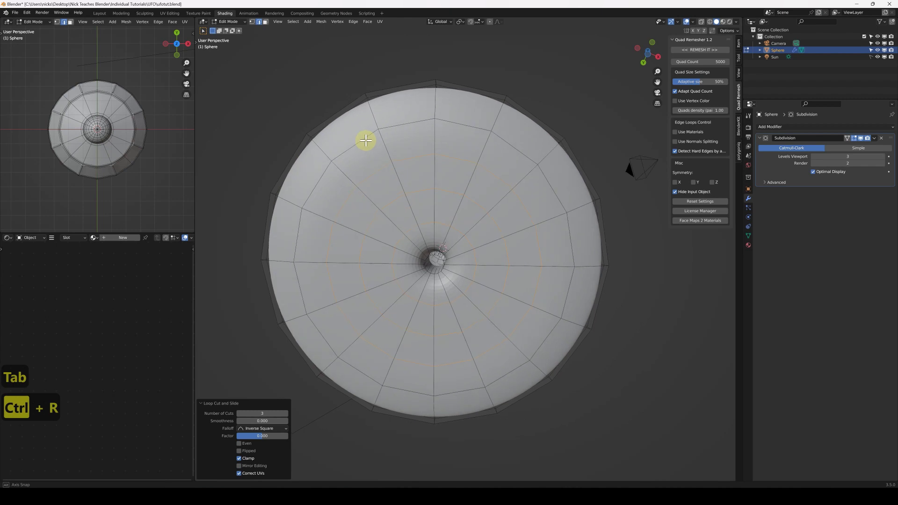
click(264, 22)
alt+click(384, 139)
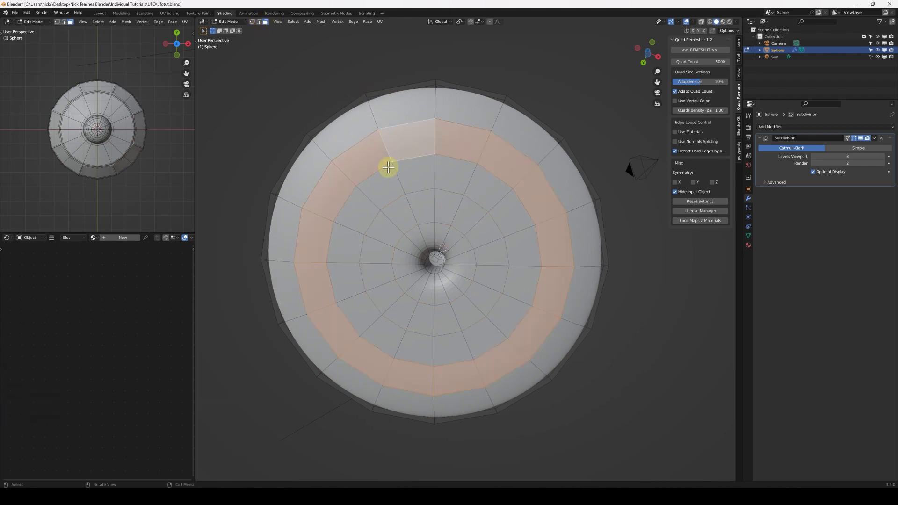
alt+shift+click(410, 206)
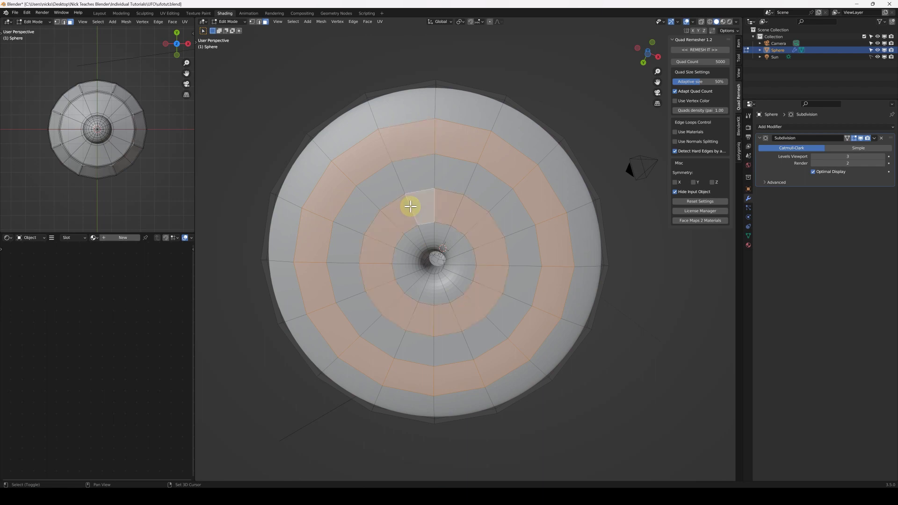
click(293, 22)
click(318, 83)
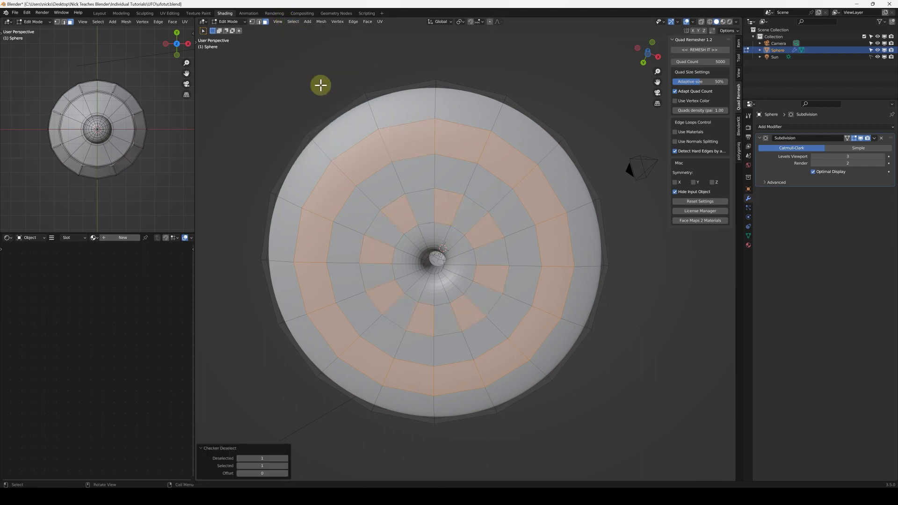
click(293, 22)
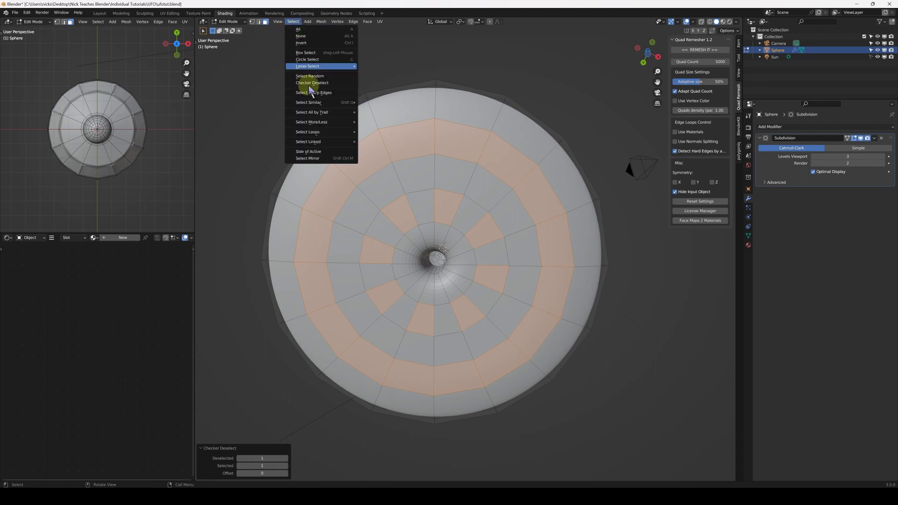
click(323, 82)
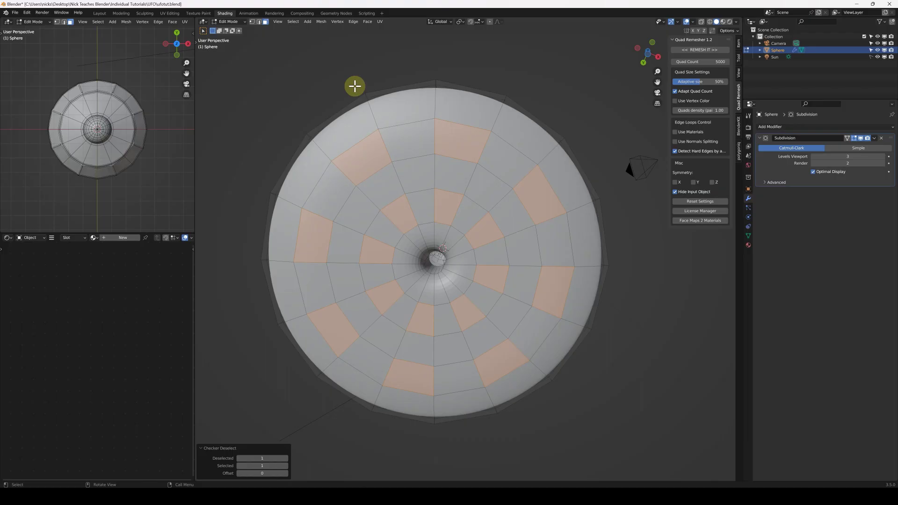
Step: Extrude the selected underside faces inward by about 0.15 m and turn off the Subdivision modifier's viewport display
middle_drag(354, 86, 340, 105)
key(e)
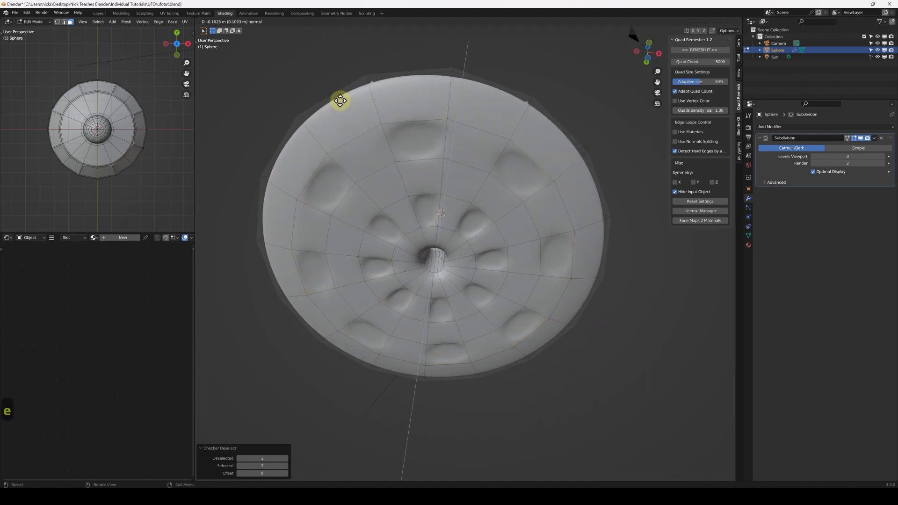
click(343, 105)
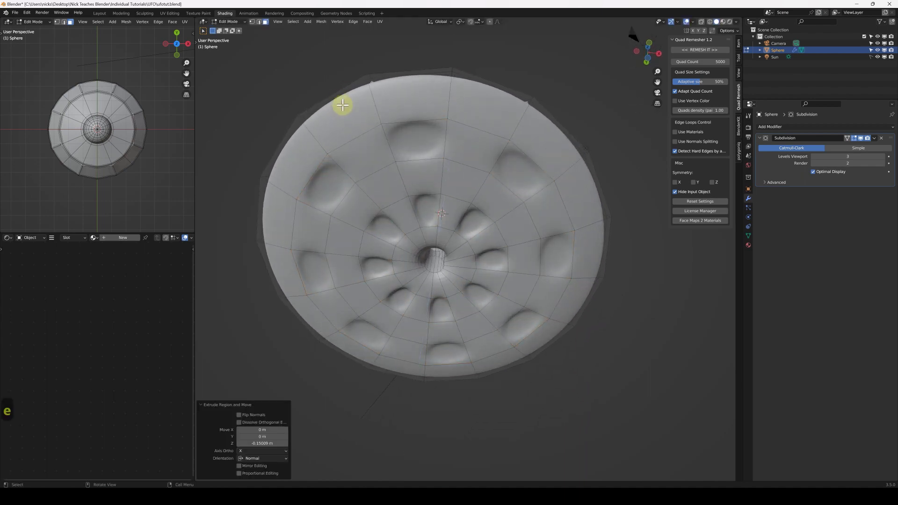
middle_drag(397, 187, 436, 164)
key(Tab)
key(Tab)
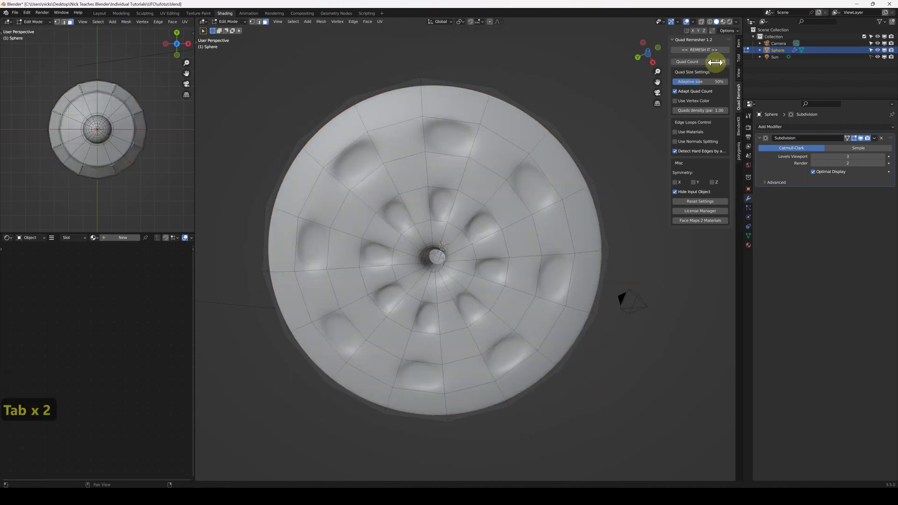
click(860, 138)
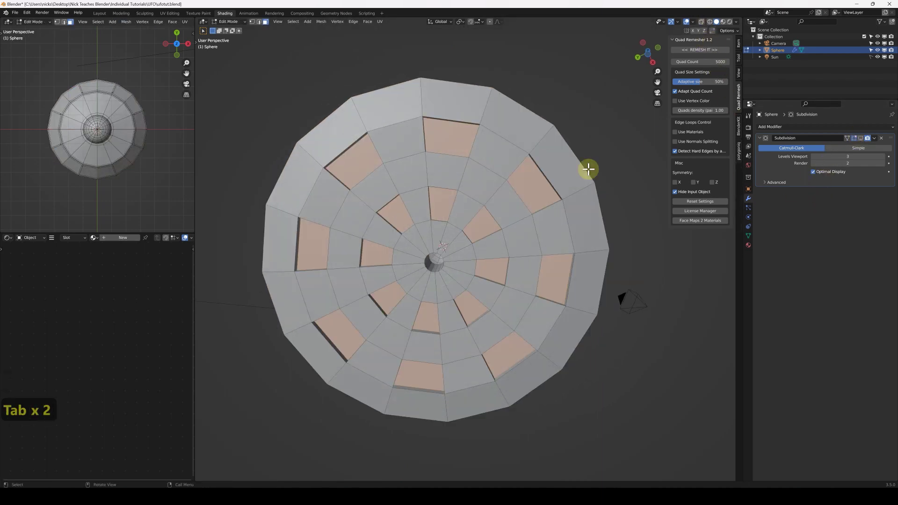
middle_drag(385, 205, 395, 202)
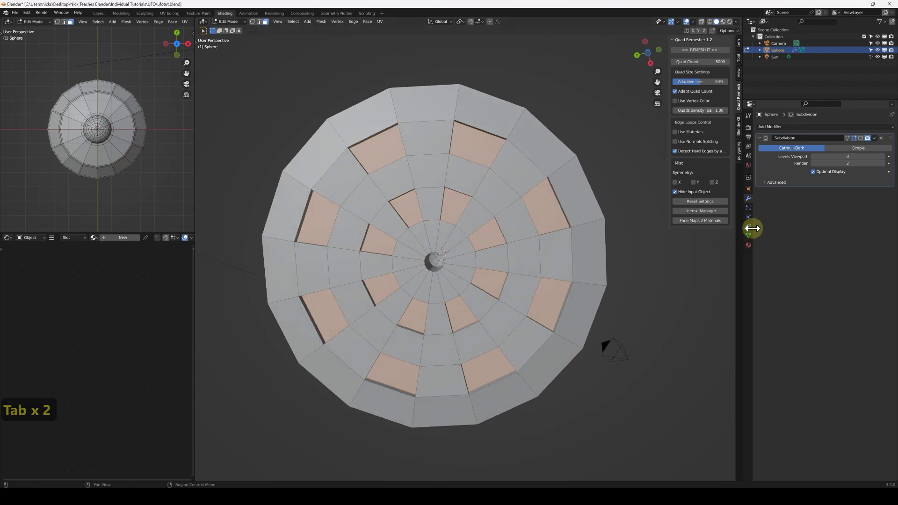
Step: Create a new material on the UFO in object mode and name it Base
click(748, 244)
middle_drag(448, 240, 481, 230)
key(Tab)
click(837, 156)
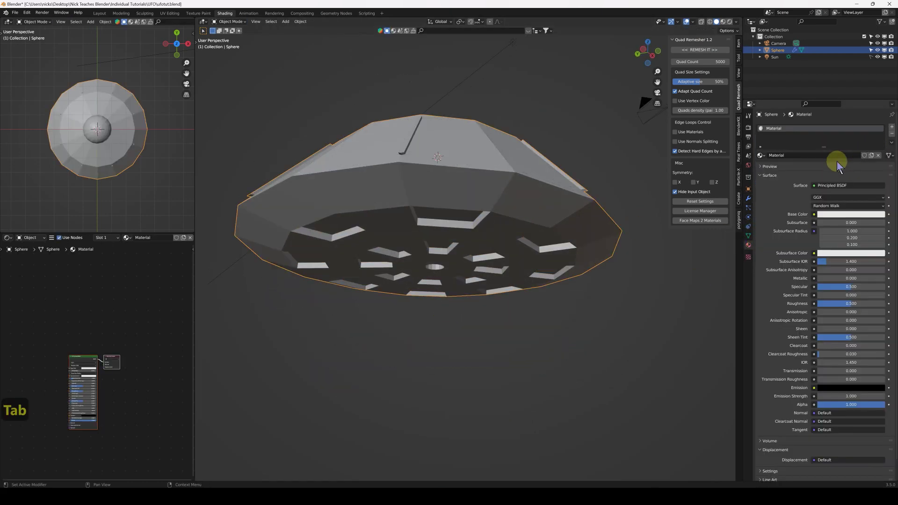
double_click(804, 131)
text(Base)
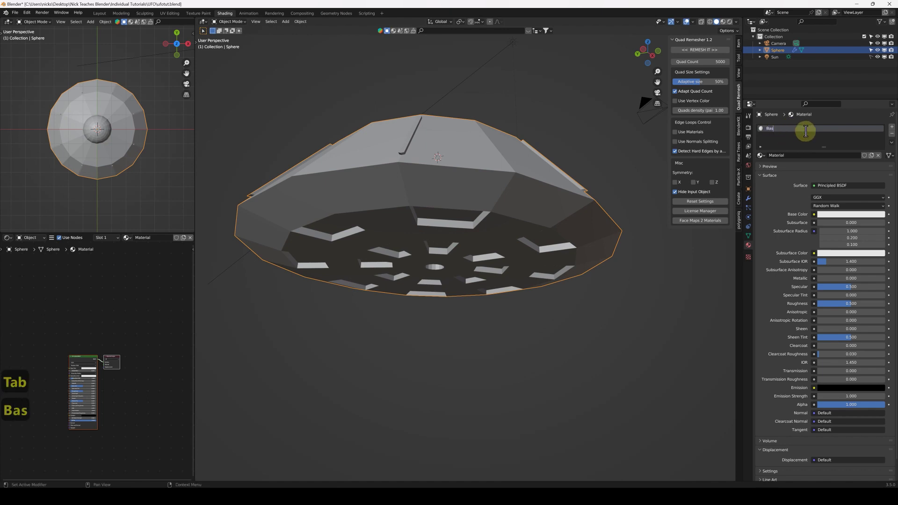
key(Return)
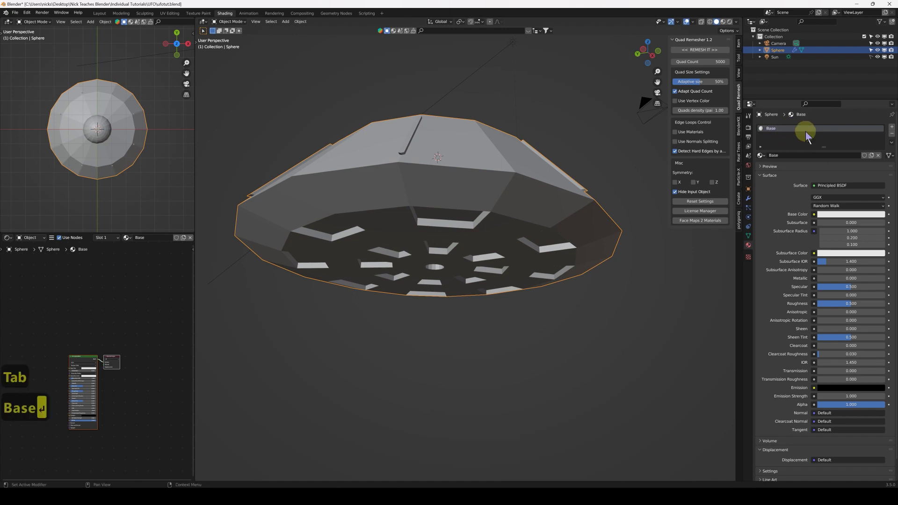
Step: Add a second material slot with a new material and name it lights
click(891, 127)
click(798, 168)
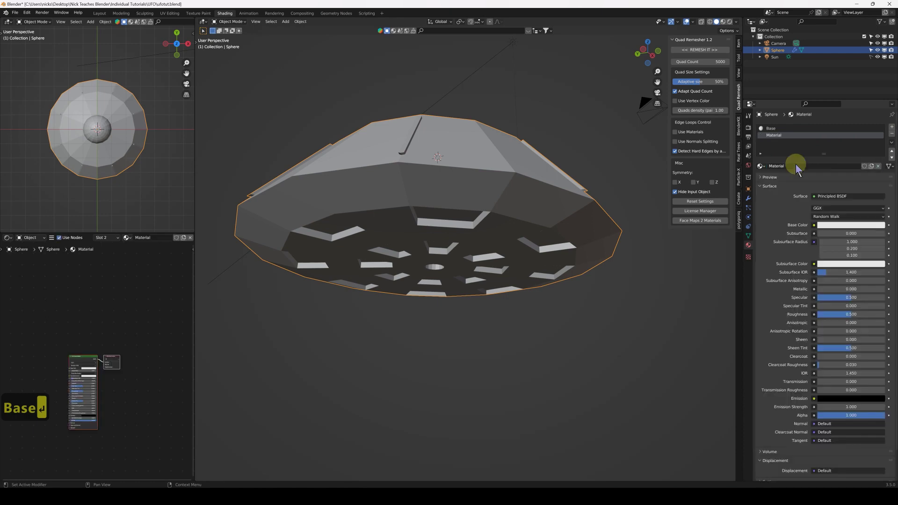
key(BackSpace)
text(light)
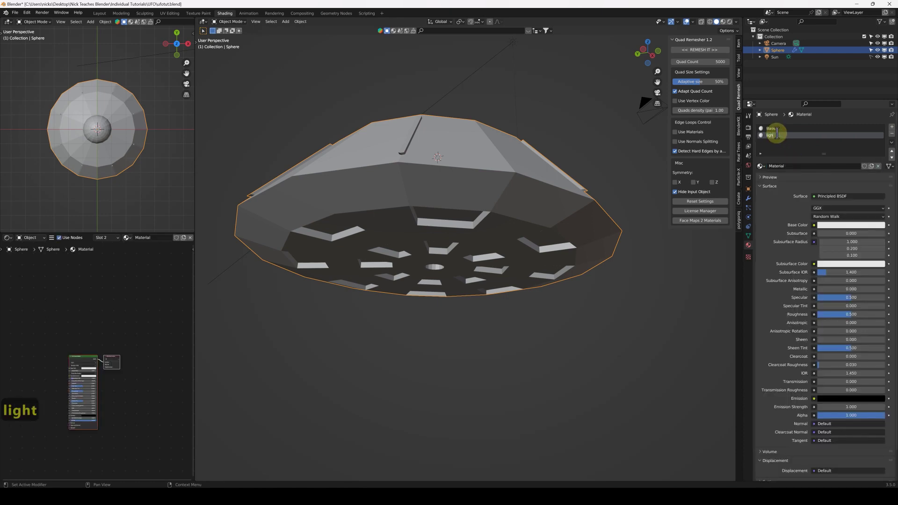
text(s)
key(Return)
Step: Assign the lights material to the selected recessed faces on the underside
middle_drag(610, 192, 501, 190)
key(Tab)
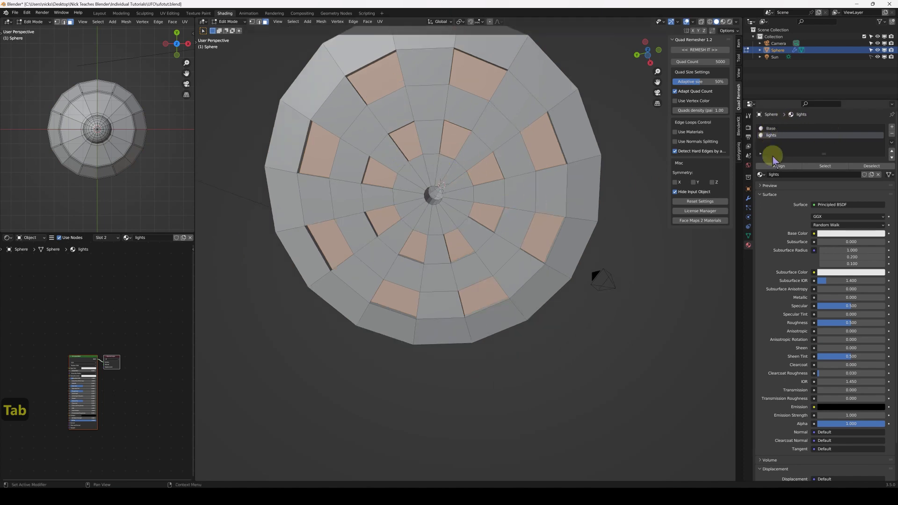
key(Tab)
Step: Switch the 3D view to rendered shading and turn the Subdivision modifier's viewport display back on
middle_drag(569, 193, 534, 242)
click(729, 22)
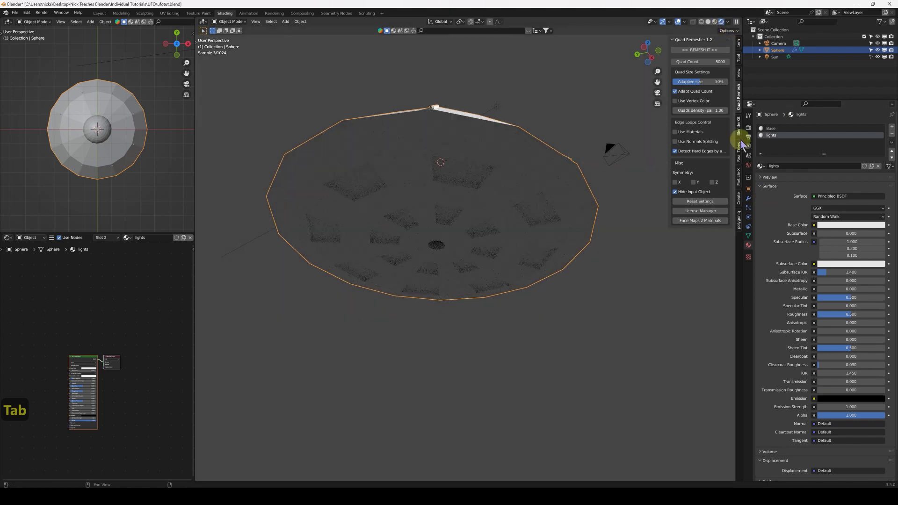
click(748, 127)
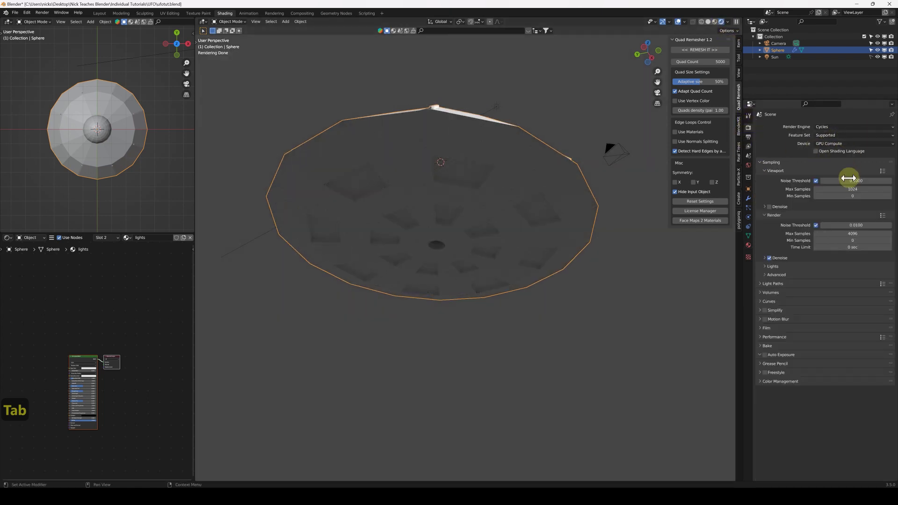
middle_drag(443, 186, 433, 210)
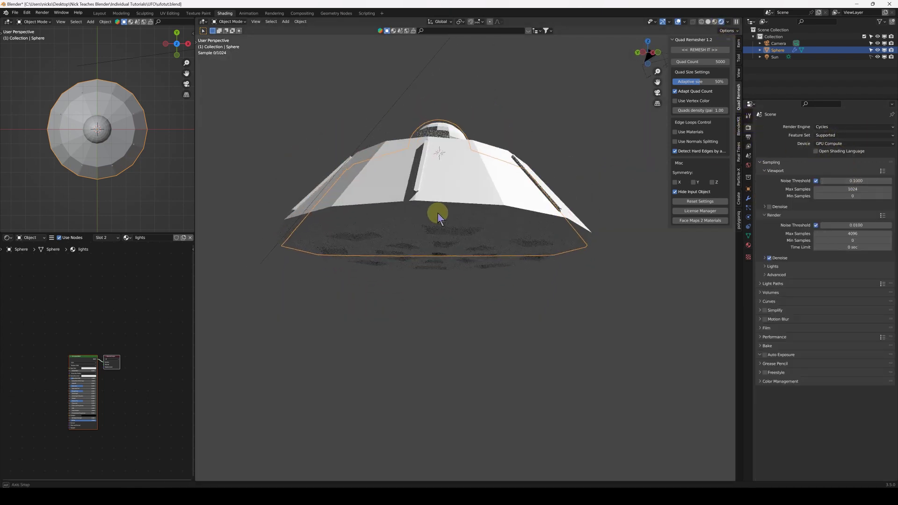
click(748, 198)
click(860, 138)
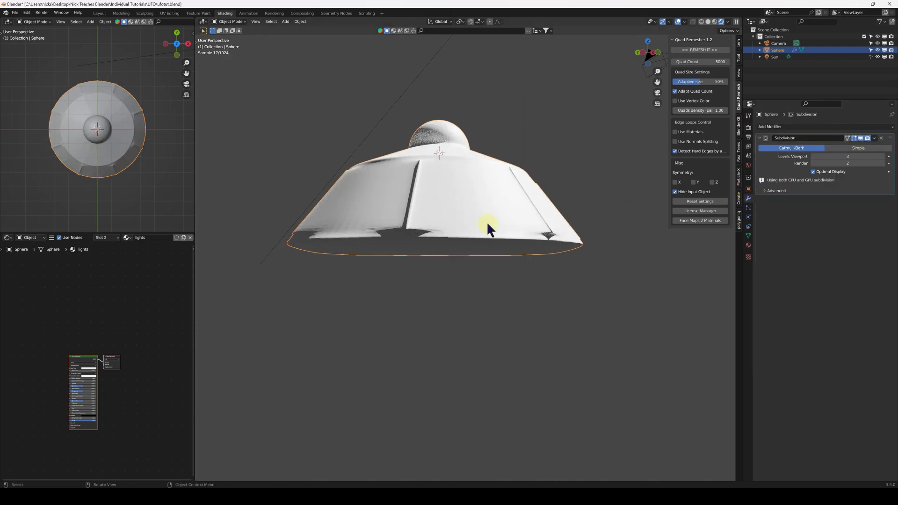
middle_drag(486, 221, 433, 187)
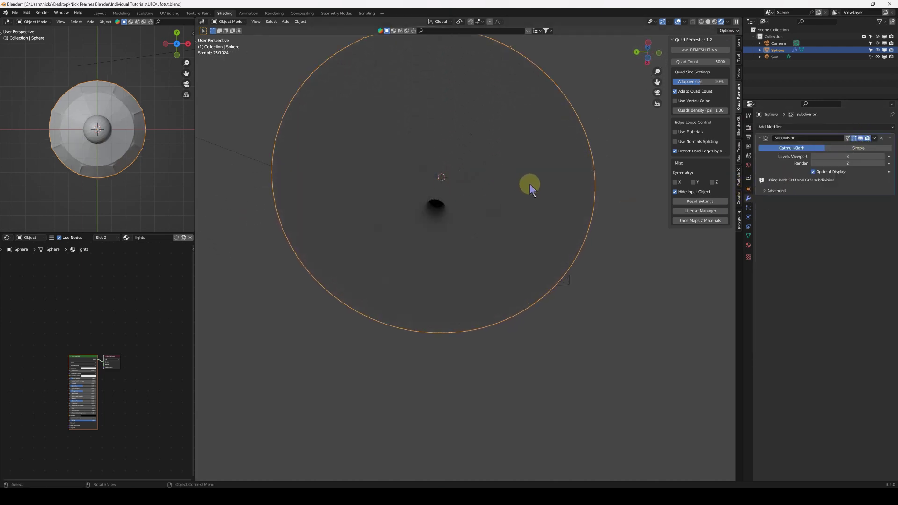
key(Tab)
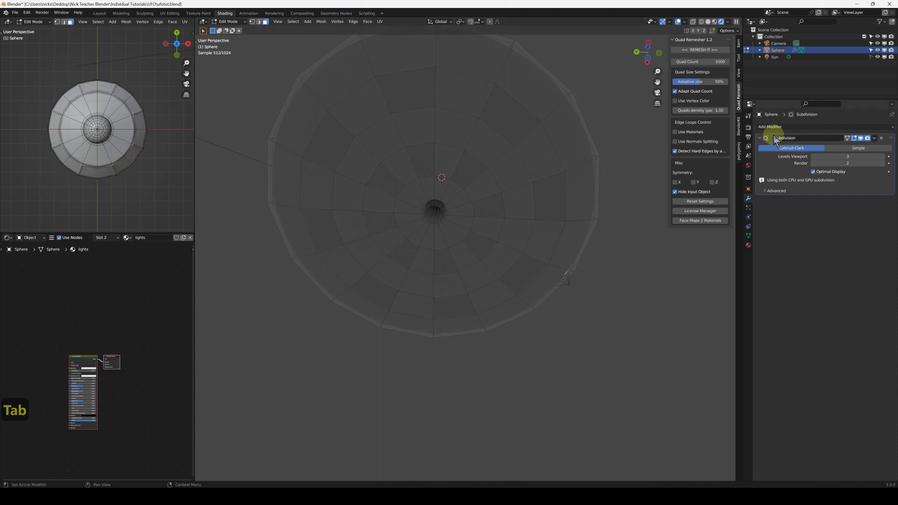
key(Tab)
middle_drag(466, 194, 722, 257)
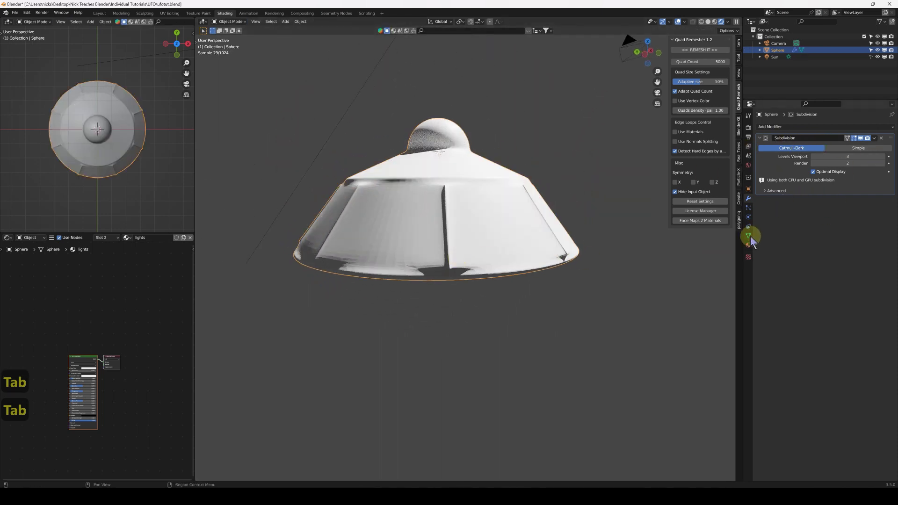
Step: Darken the Base material's base color to a mid grey and set its Metallic value to 1.000
click(748, 245)
click(769, 128)
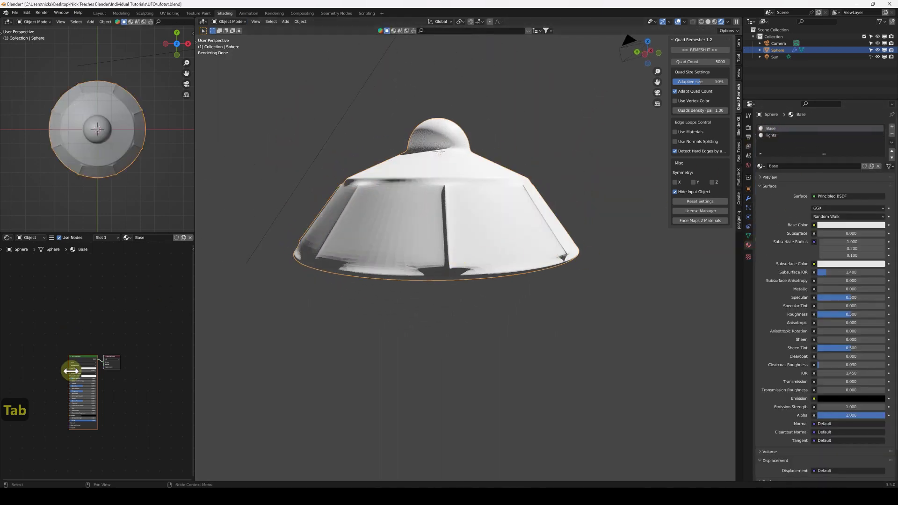
scroll(76, 356, up, 6)
click(127, 298)
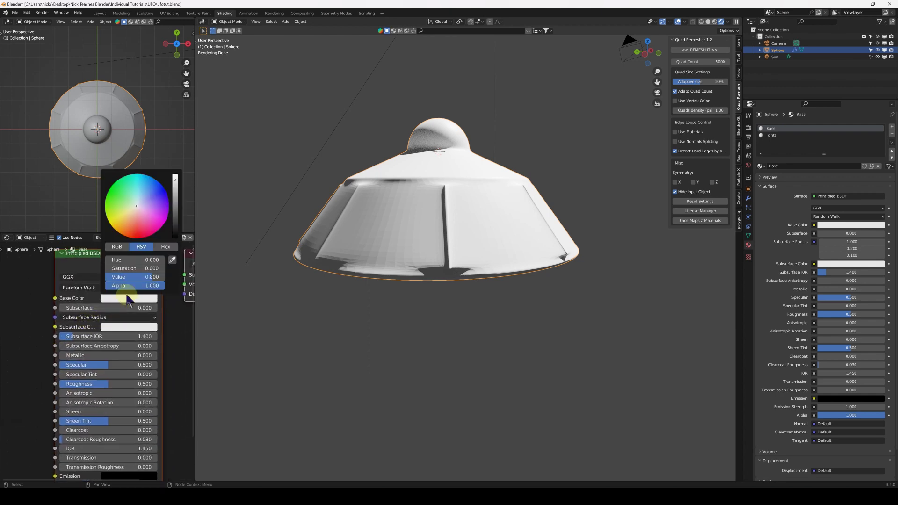
drag(177, 216, 176, 229)
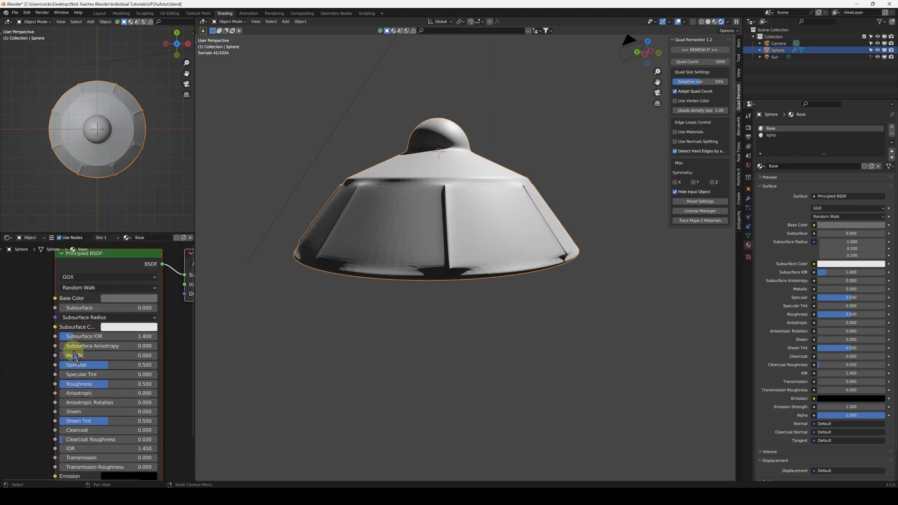
drag(76, 357, 157, 359)
Step: Replace the lights material's Principled BSDF with an Emission shader and set its strength to 20
middle_drag(237, 275, 411, 203)
click(771, 135)
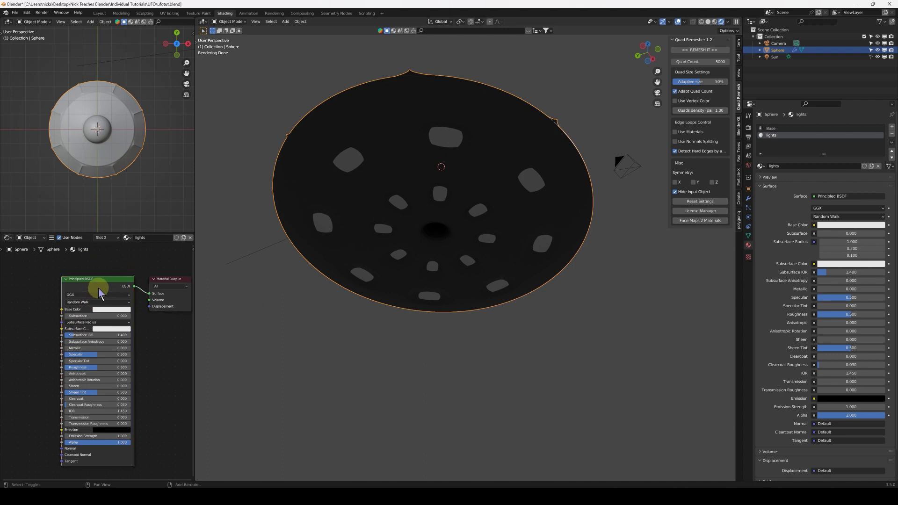
key(shift+s)
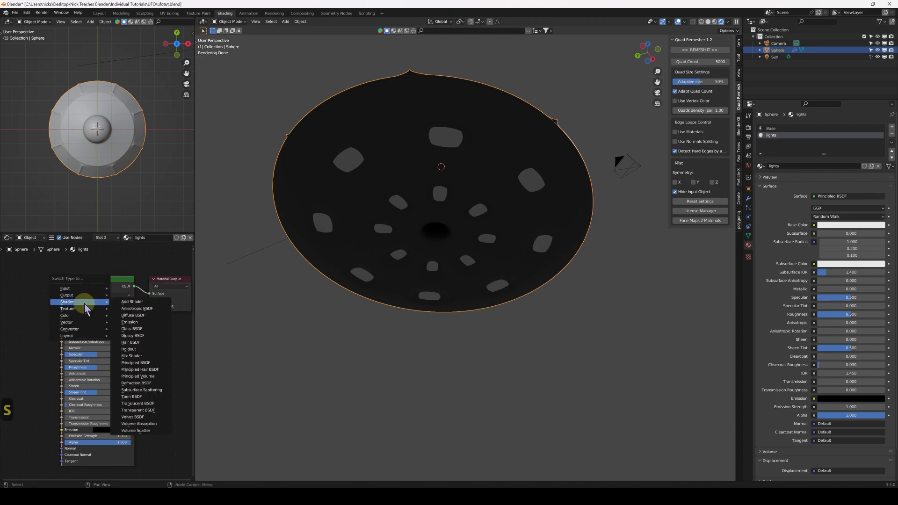
click(137, 322)
scroll(79, 292, up, 2)
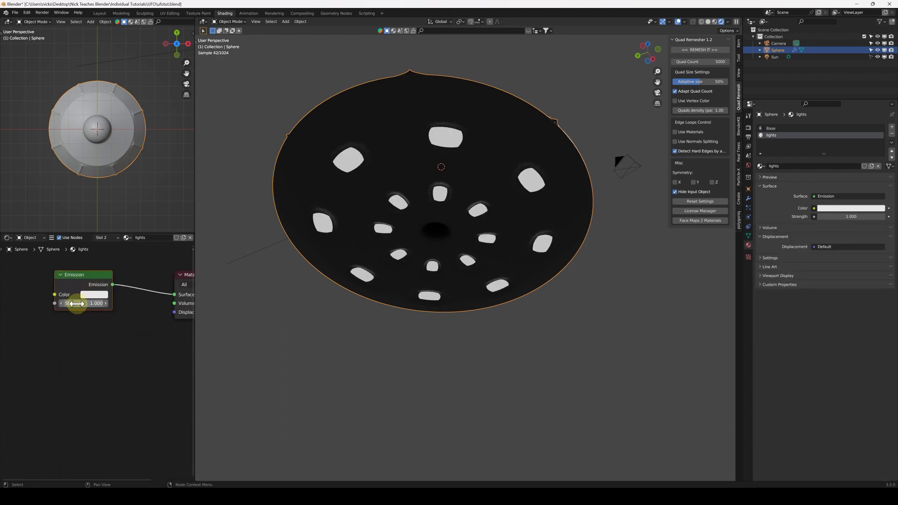
click(78, 304)
text(20)
key(Return)
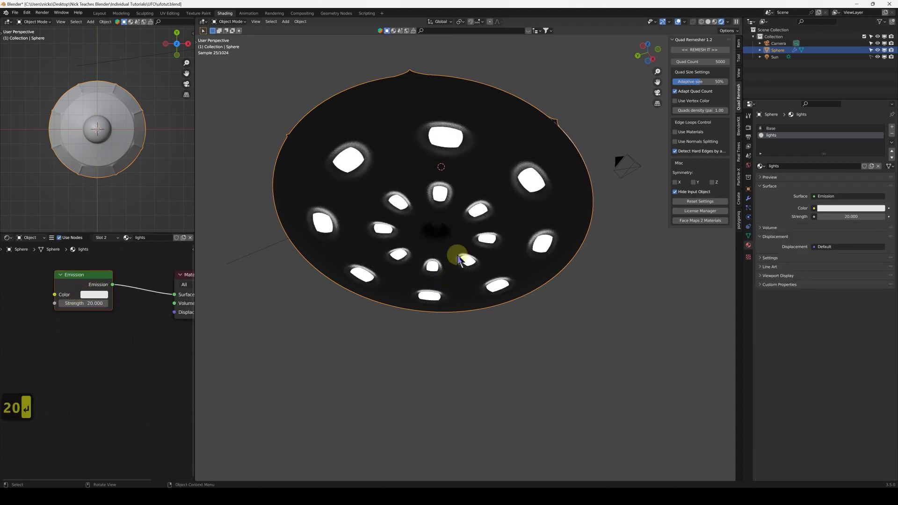
Step: Lower the Base material's Roughness to about 0.28 for a shinier metal hull
middle_drag(455, 254, 421, 293)
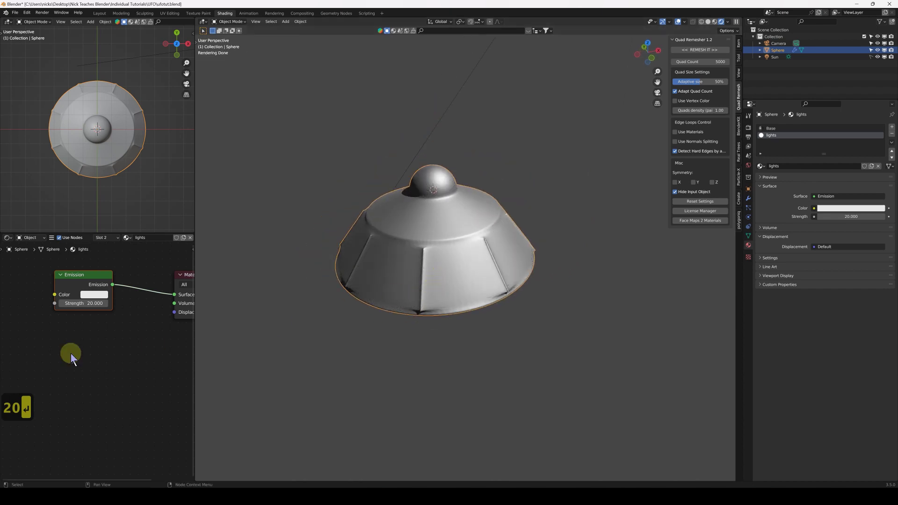
scroll(84, 353, down, 4)
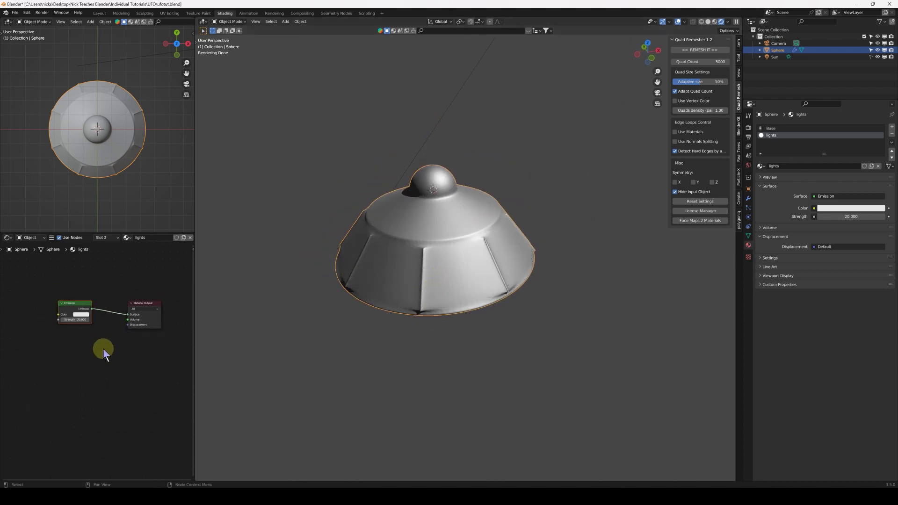
click(820, 126)
scroll(84, 355, up, 5)
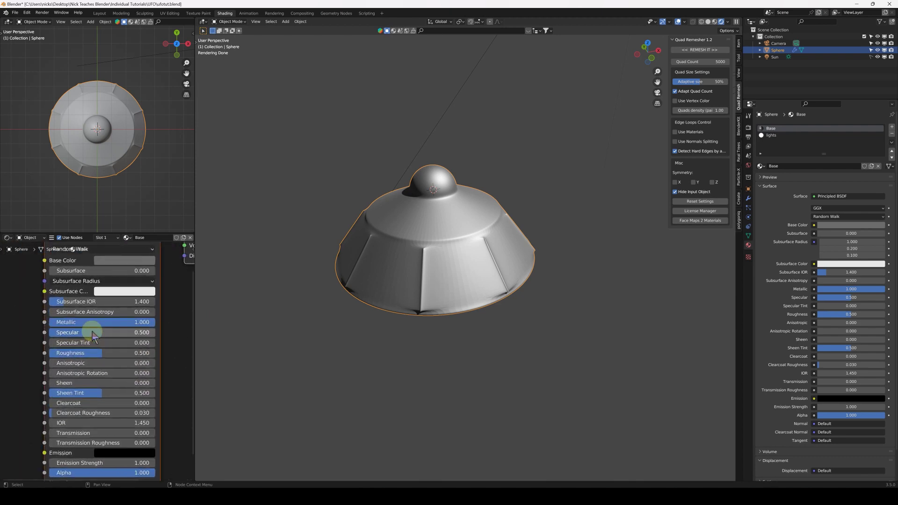
scroll(92, 334, up, 1)
drag(96, 357, 69, 357)
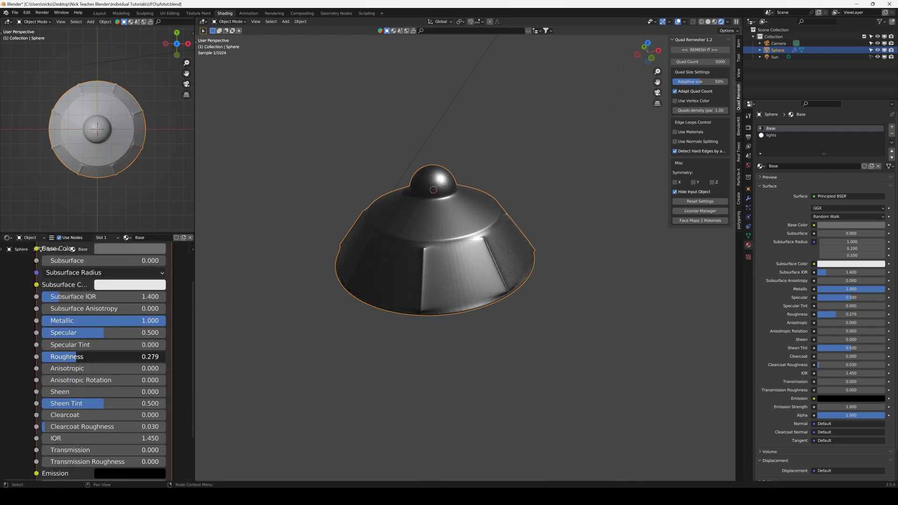
middle_drag(427, 243, 472, 220)
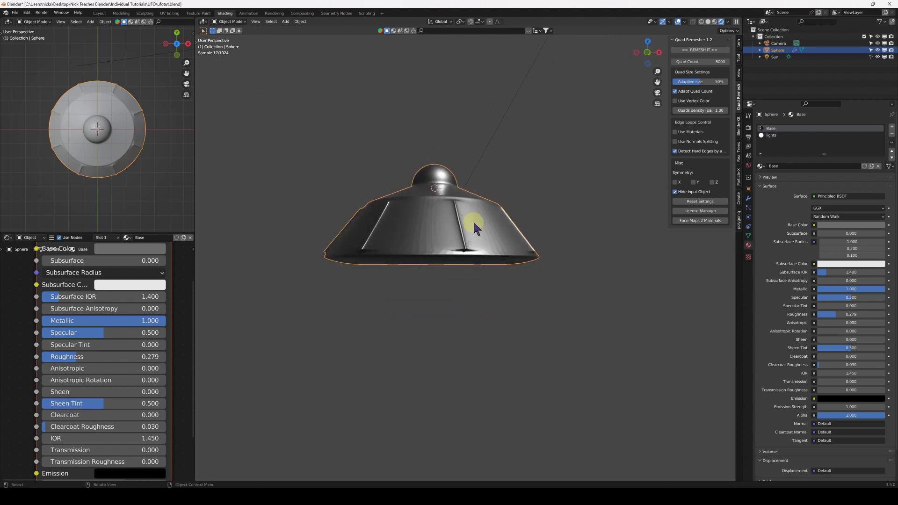
Step: Raise the Subdivision modifier's viewport level to 4 on the UFO
click(749, 198)
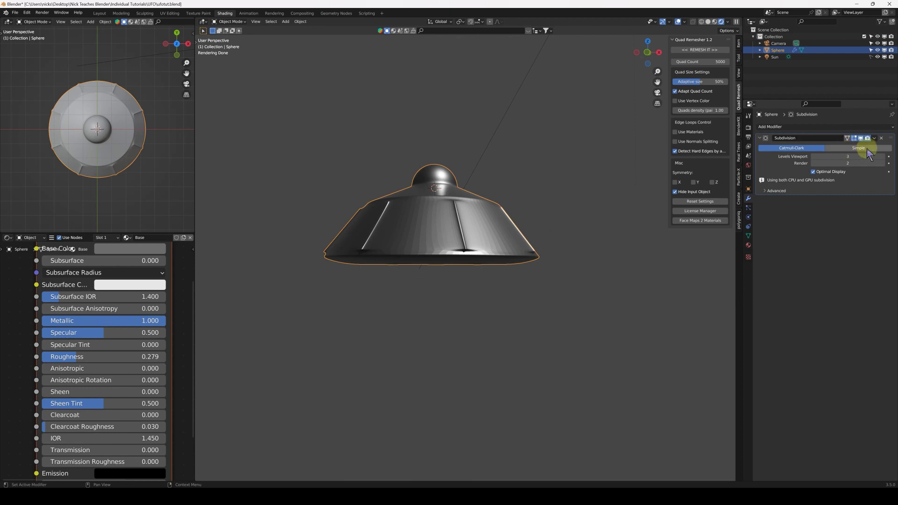
click(884, 157)
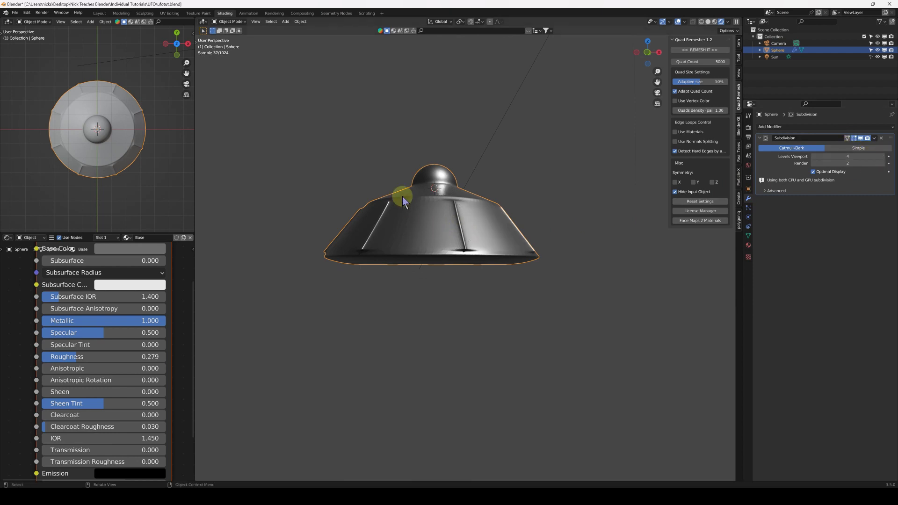
middle_drag(452, 226, 419, 216)
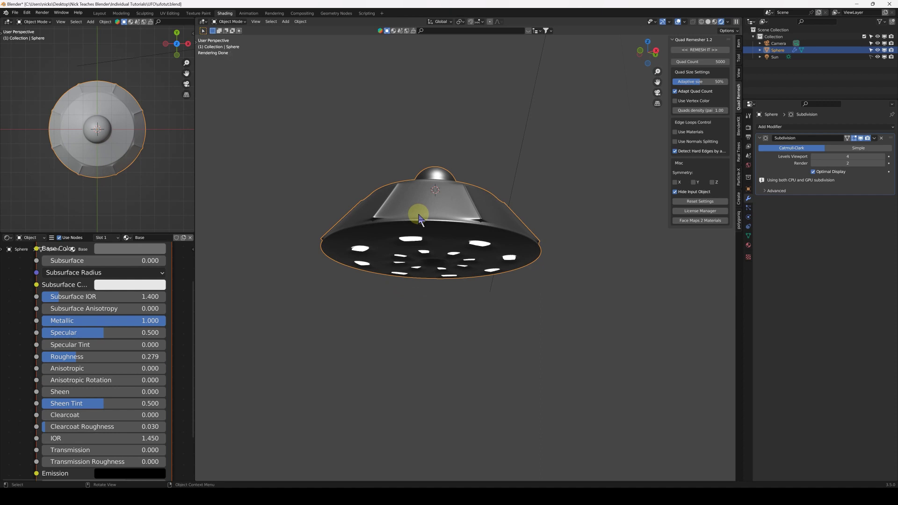
Step: Look up the BlenderKit add-on in the add-on preferences by searching for "blen", and close the preferences
click(27, 13)
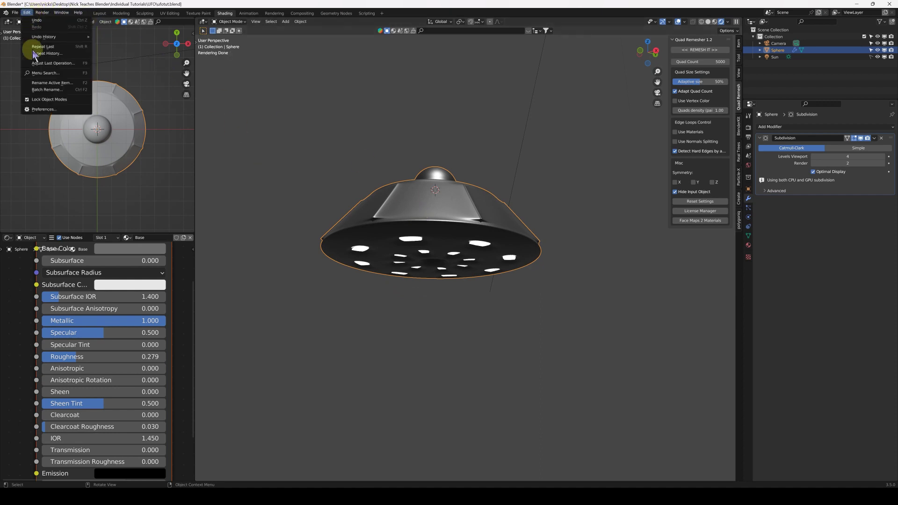
click(40, 109)
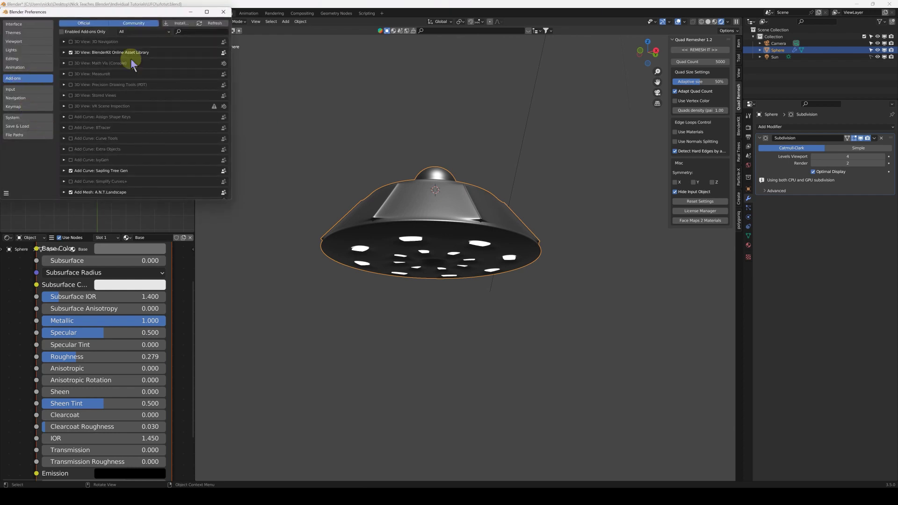
text(blen)
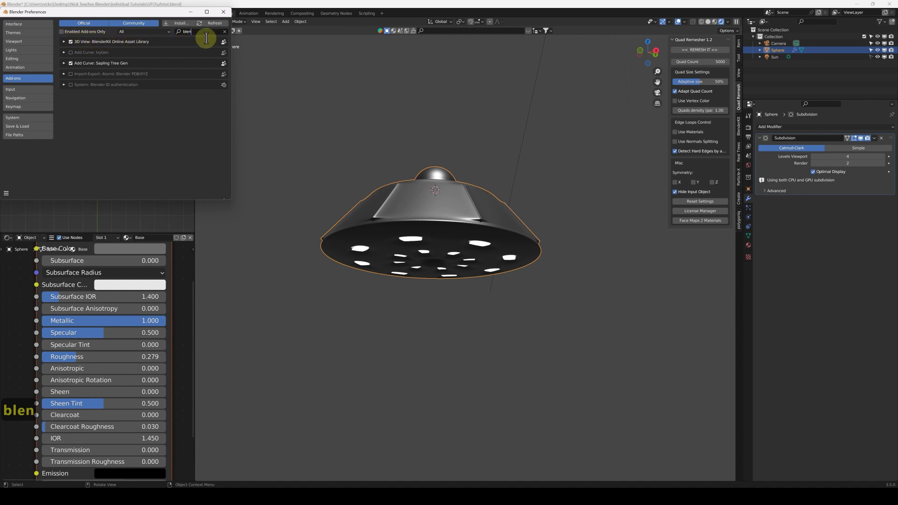
click(223, 11)
middle_drag(420, 207, 411, 260)
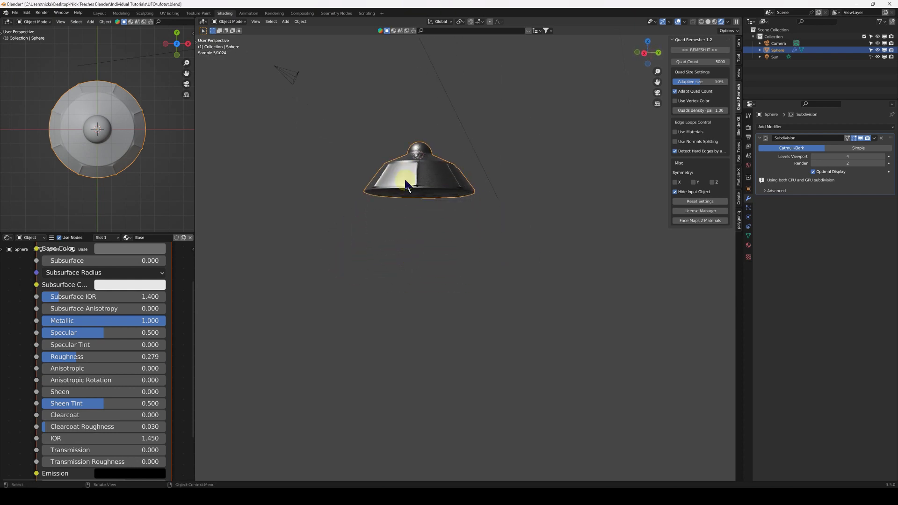
middle_drag(422, 243, 427, 200)
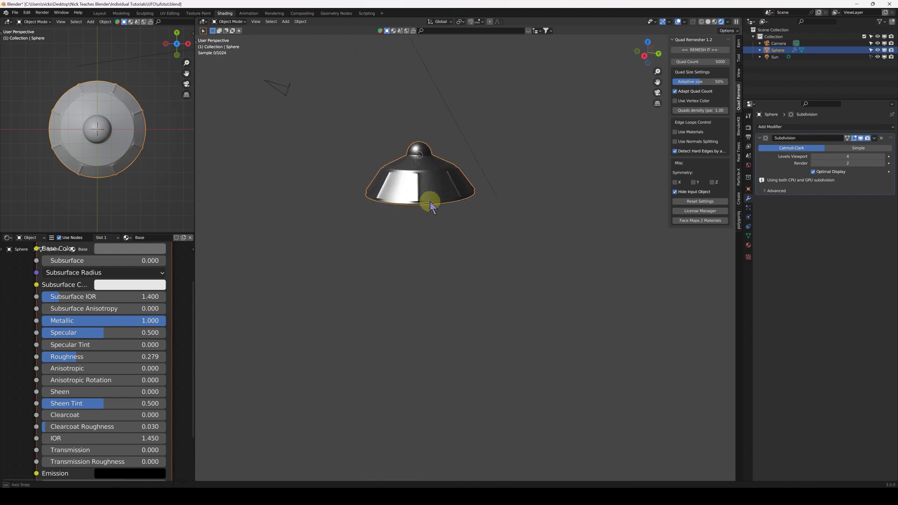
key(shift+a)
mouse_move(535, 211)
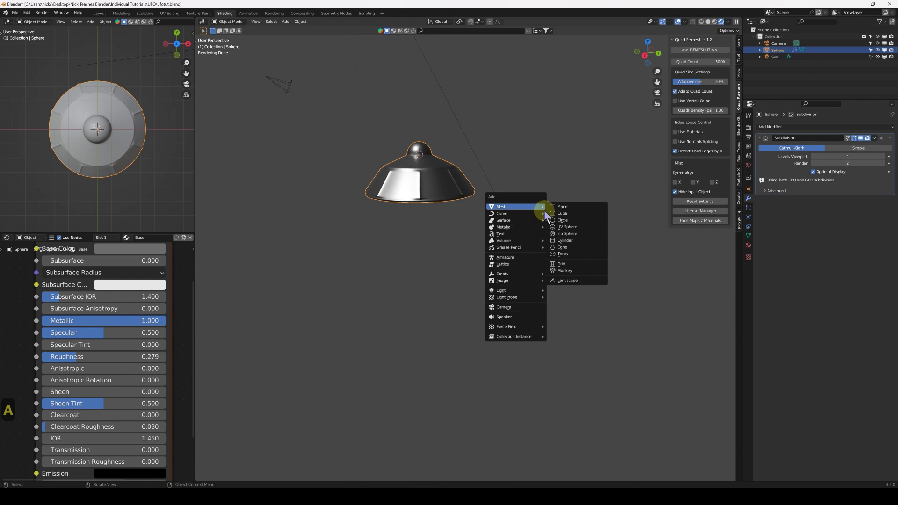
key(Escape)
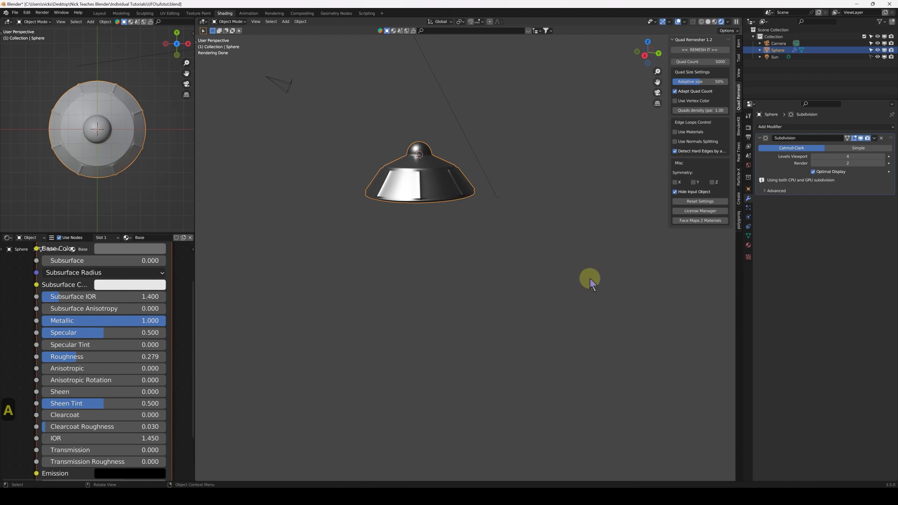
Step: Look up the A.N.T.Landscape add-on in the preferences, searching for "ant" and "land", and close the preferences
click(28, 13)
click(61, 100)
click(200, 36)
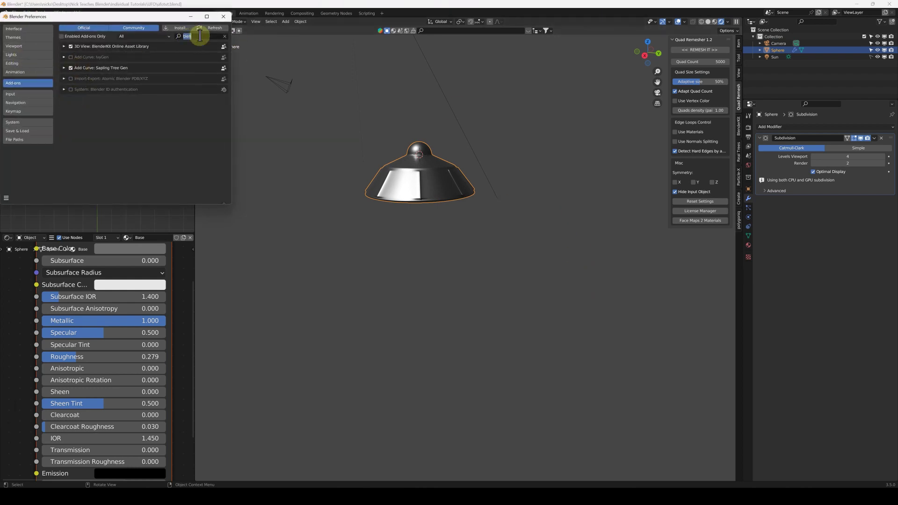
text(ant)
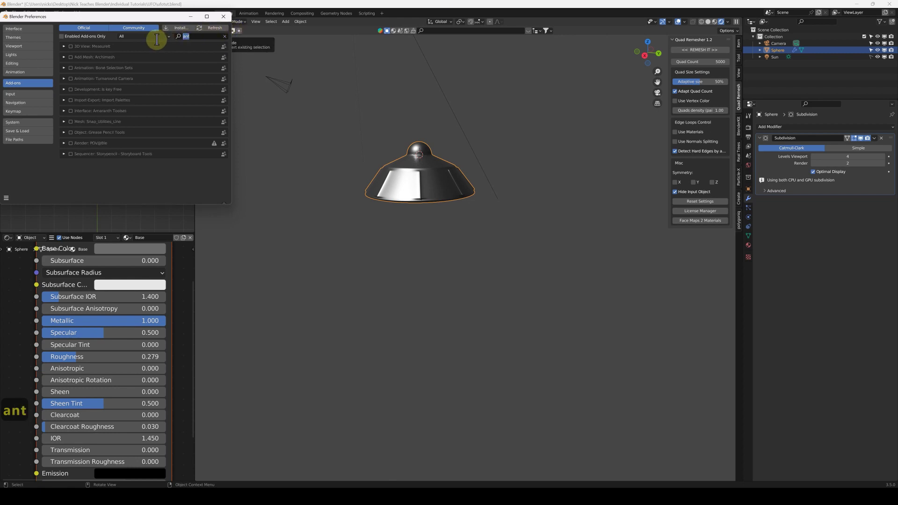
text(lans)
key(BackSpace)
text(d)
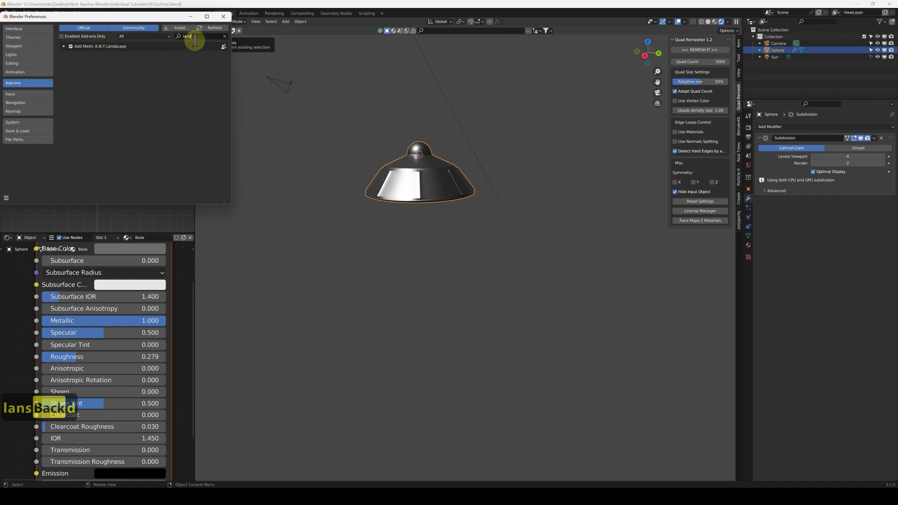
click(229, 20)
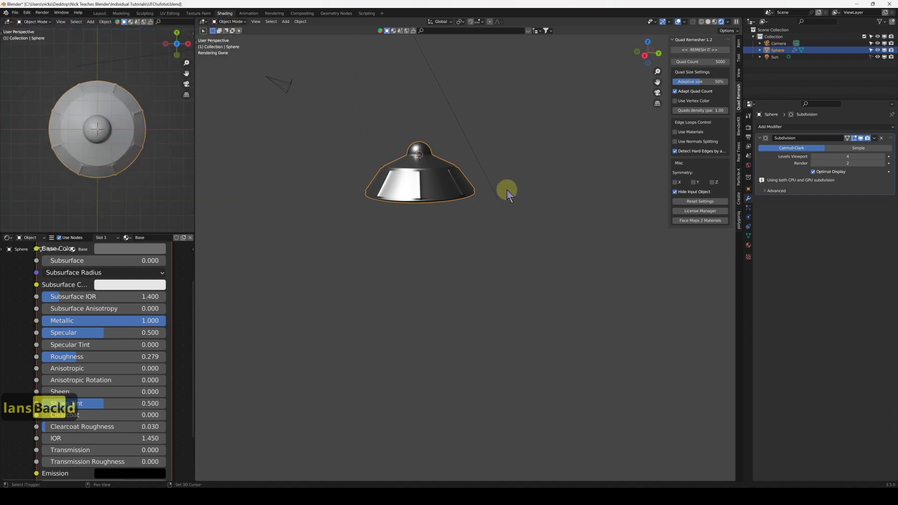
Step: Add a Landscape mesh with the default noise settings and scale it up uniformly by about 16.5
key(shift+a)
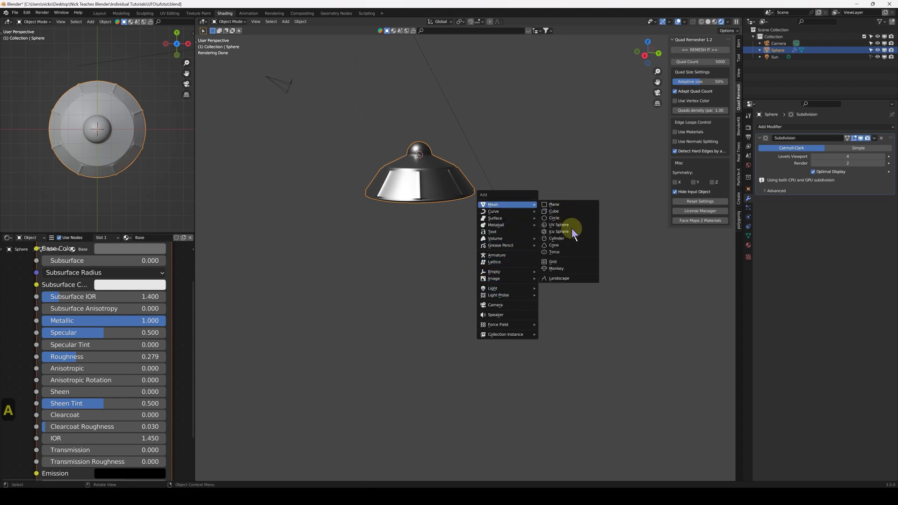
click(565, 281)
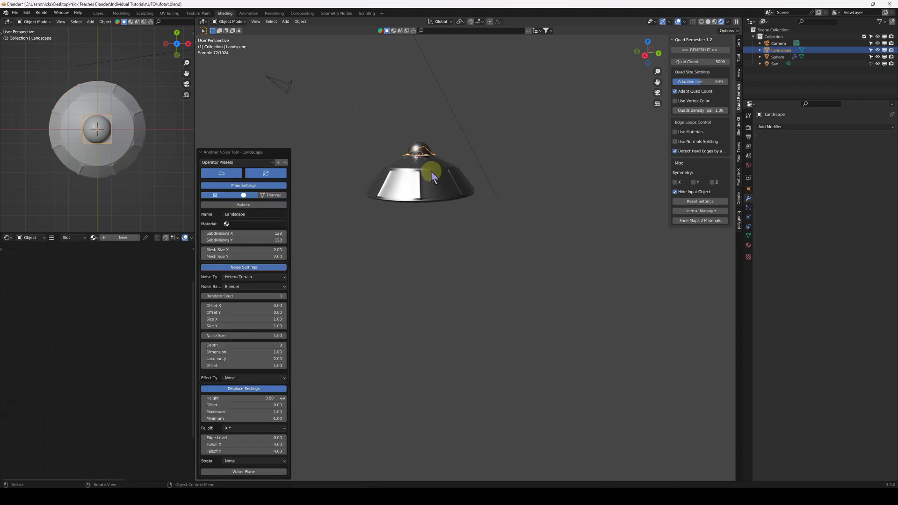
key(s)
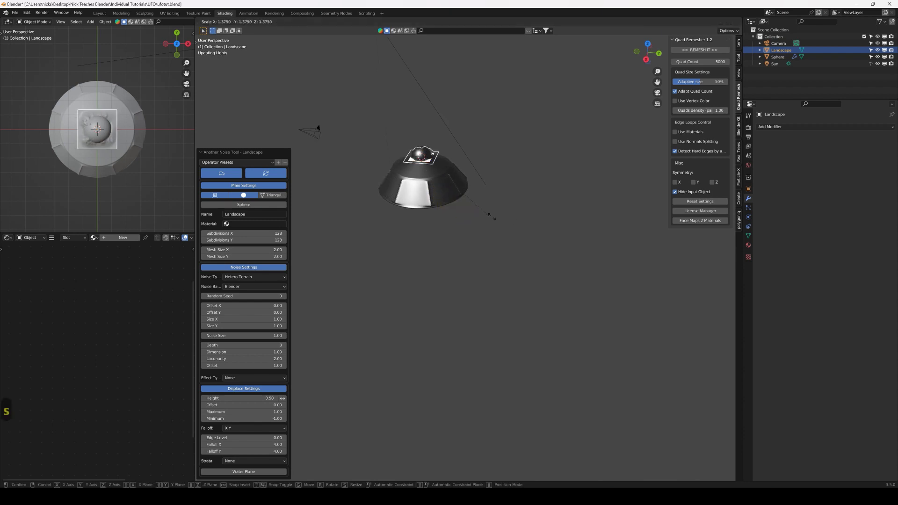
click(265, 212)
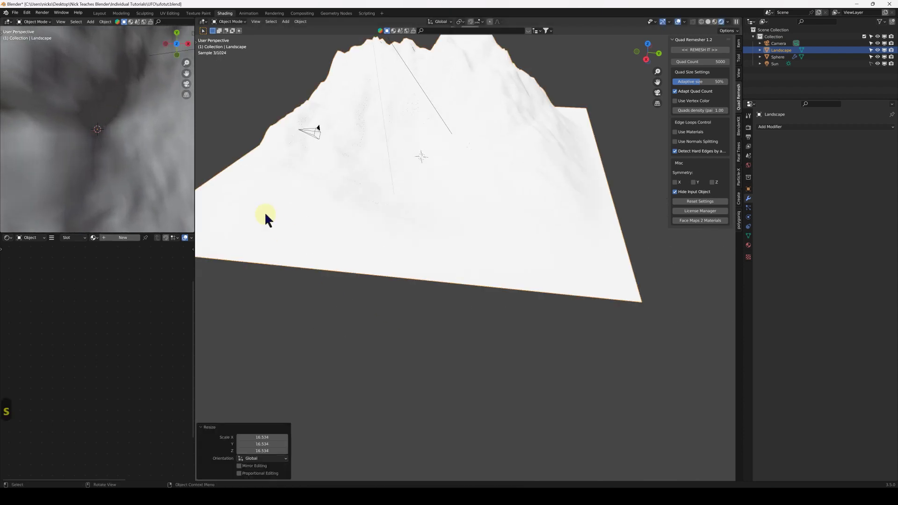
Step: Flatten the landscape by scaling it along Z to about 0.21
scroll(407, 229, down, 2)
key(s)
key(z)
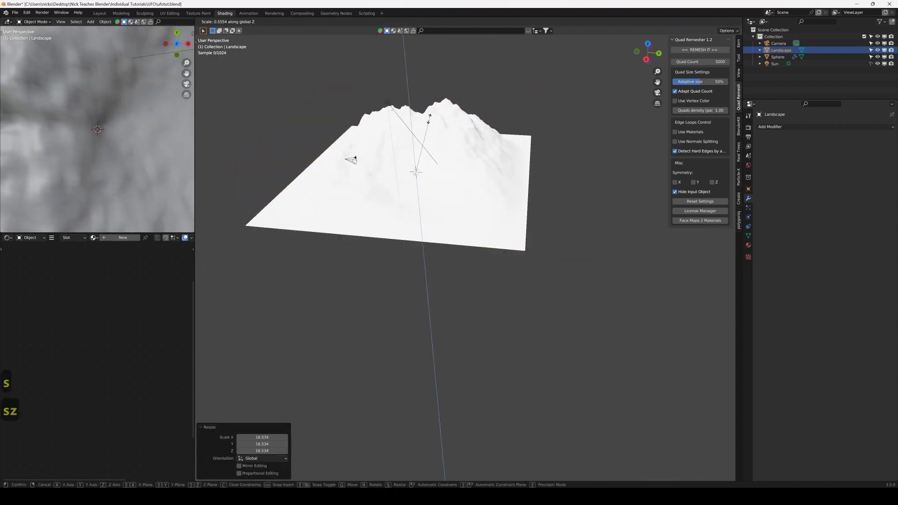
click(421, 152)
Step: Lower the landscape by about 12.9 m along Z so it sits beneath the UFO
key(g)
key(z)
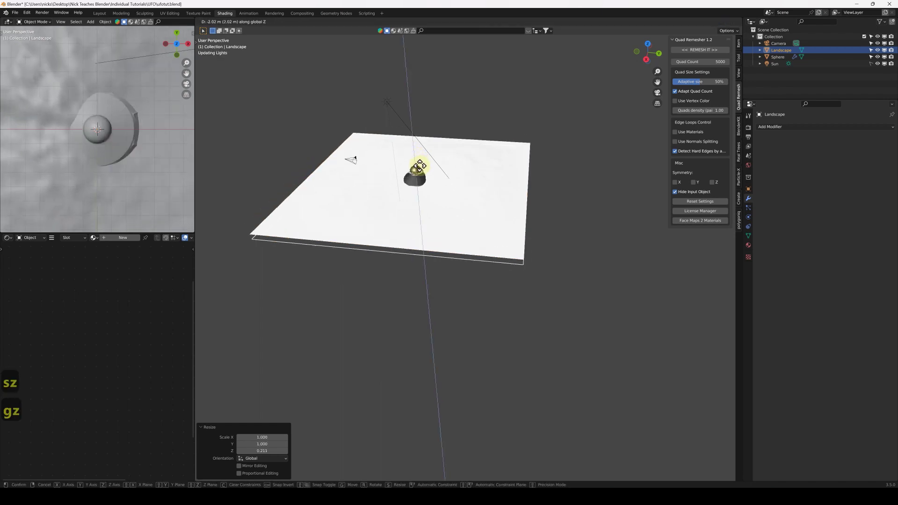
click(411, 222)
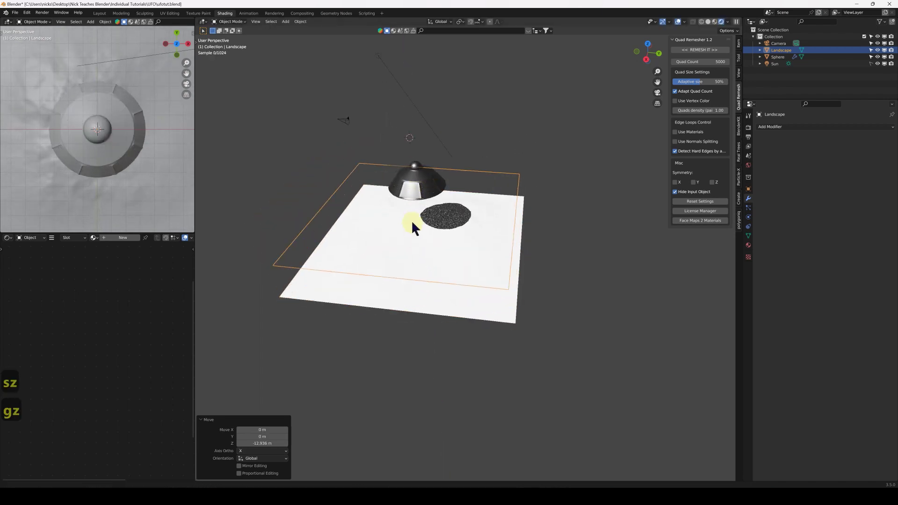
middle_drag(411, 220, 377, 194)
scroll(410, 205, up, 4)
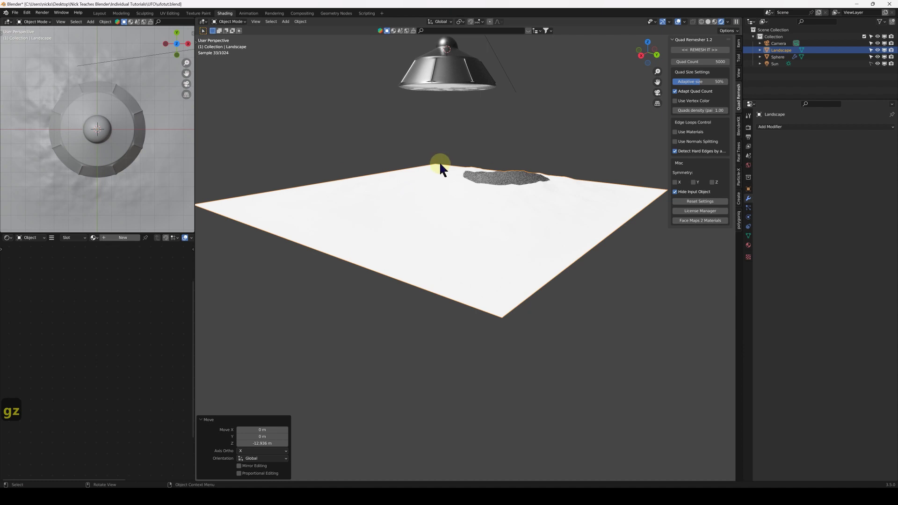
Step: Exaggerate the landscape's relief by scaling it along Z by about 2.18
key(s)
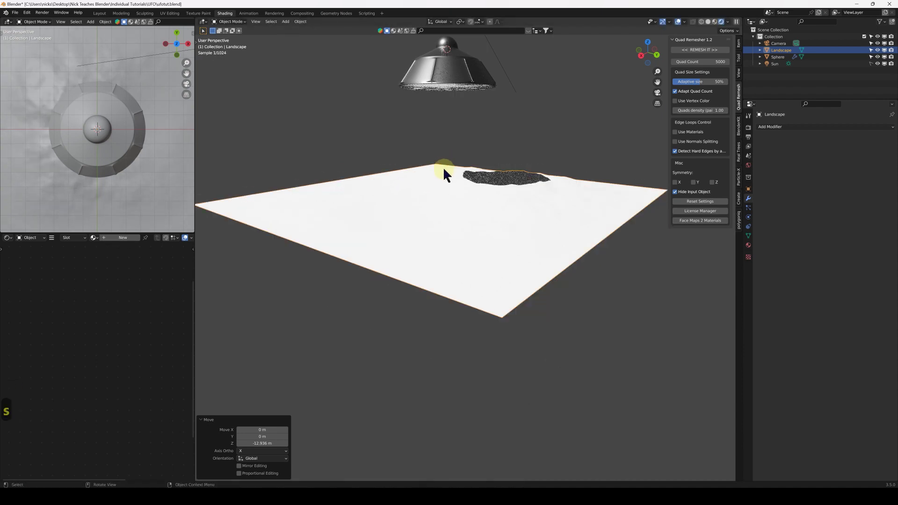
key(z)
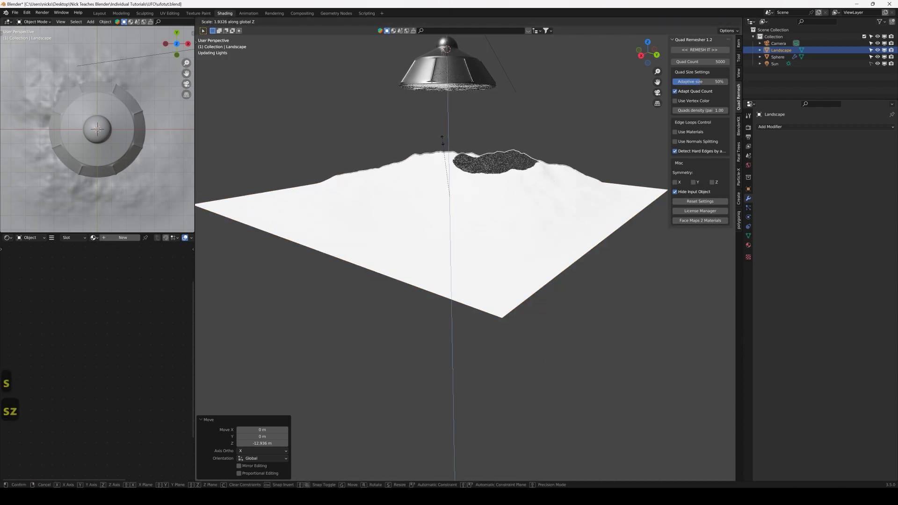
click(437, 134)
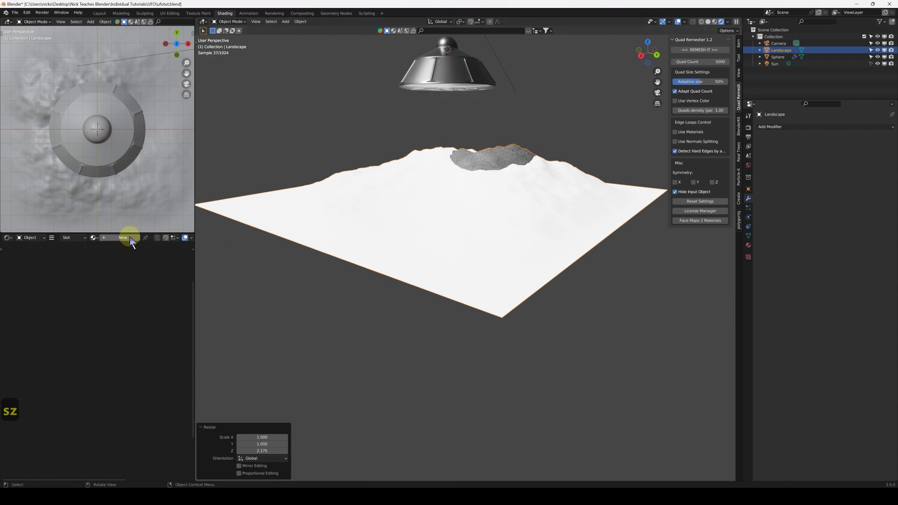
Step: Give the landscape a new material with a dark brown base color, roughness of about 0.917 and specular of about 0.11
click(117, 238)
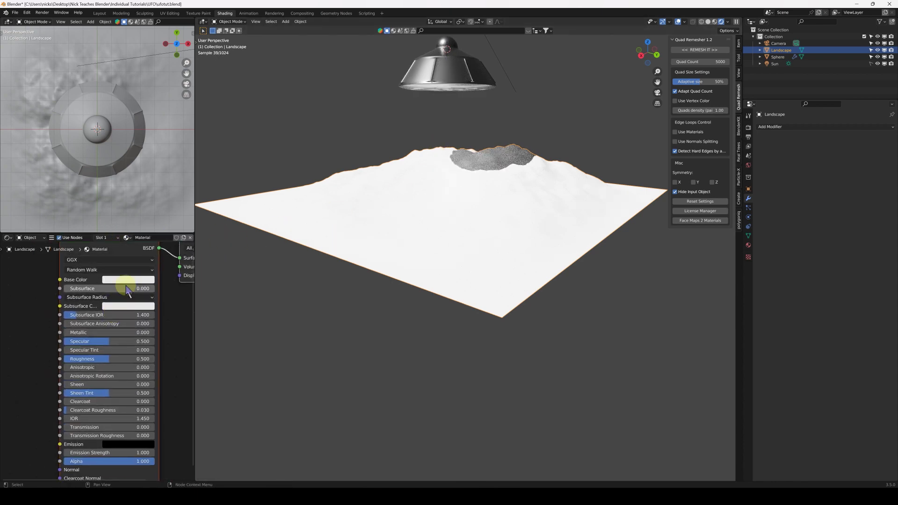
click(127, 280)
drag(170, 170, 171, 195)
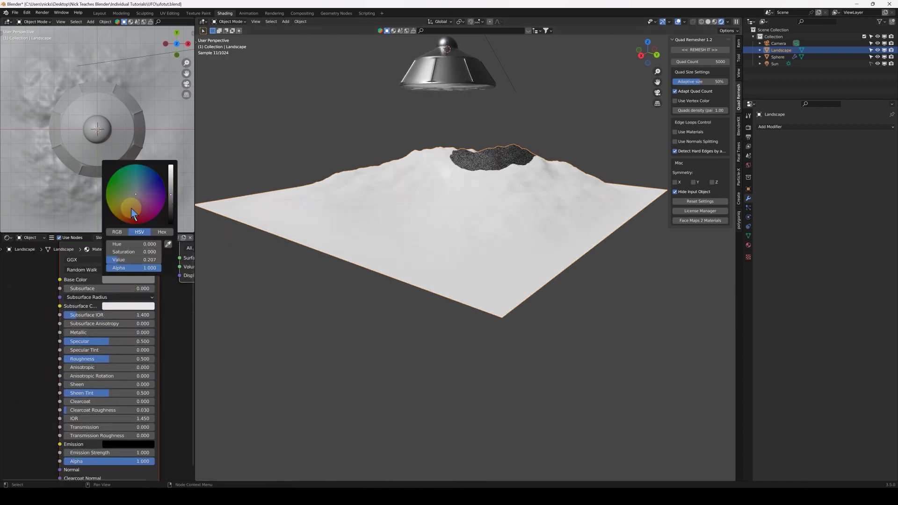
click(130, 211)
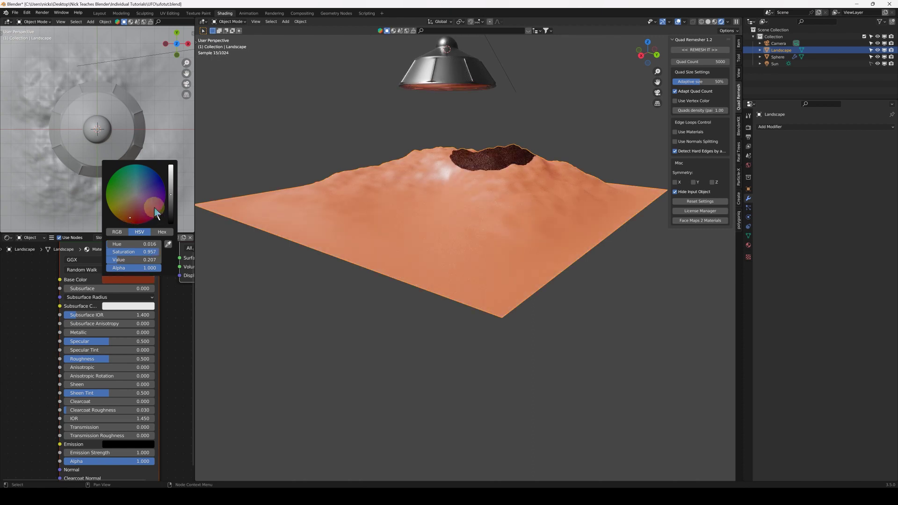
click(130, 209)
drag(169, 208, 167, 222)
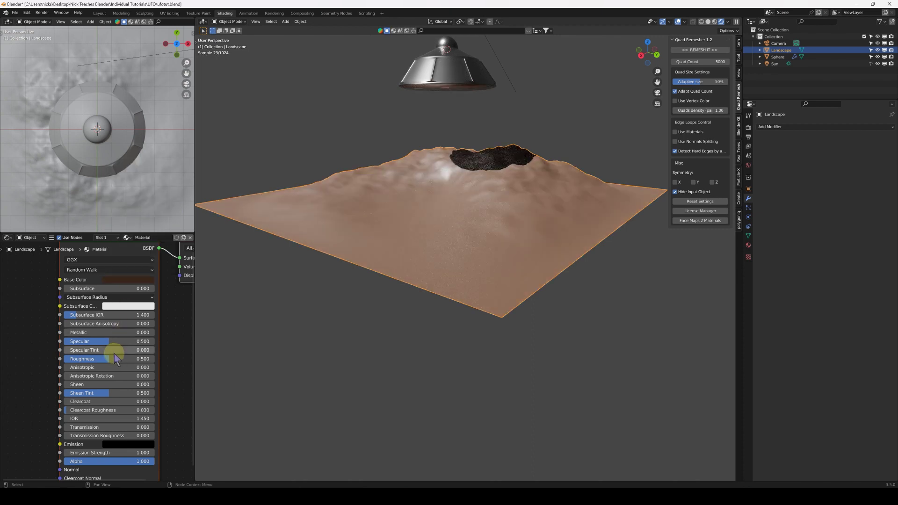
drag(112, 359, 79, 341)
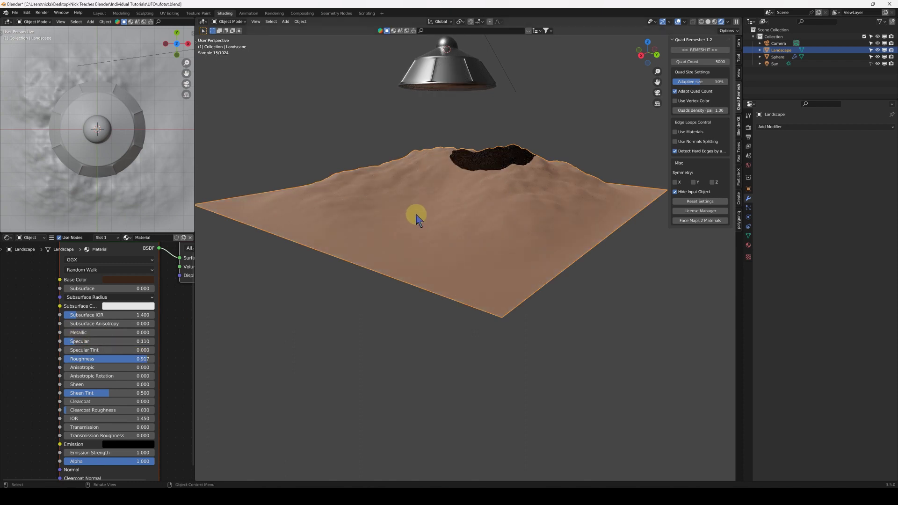
middle_drag(416, 217, 472, 240)
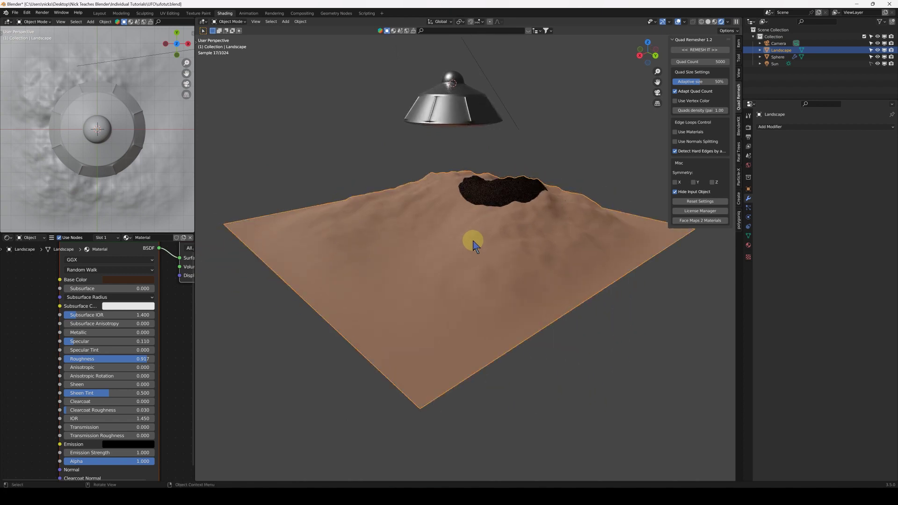
key(Tab)
scroll(443, 242, up, 3)
key(Tab)
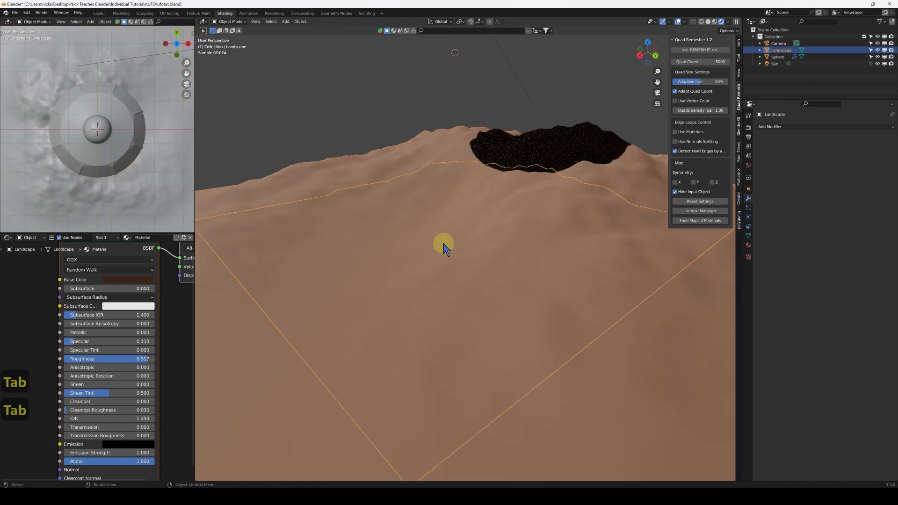
scroll(445, 242, down, 5)
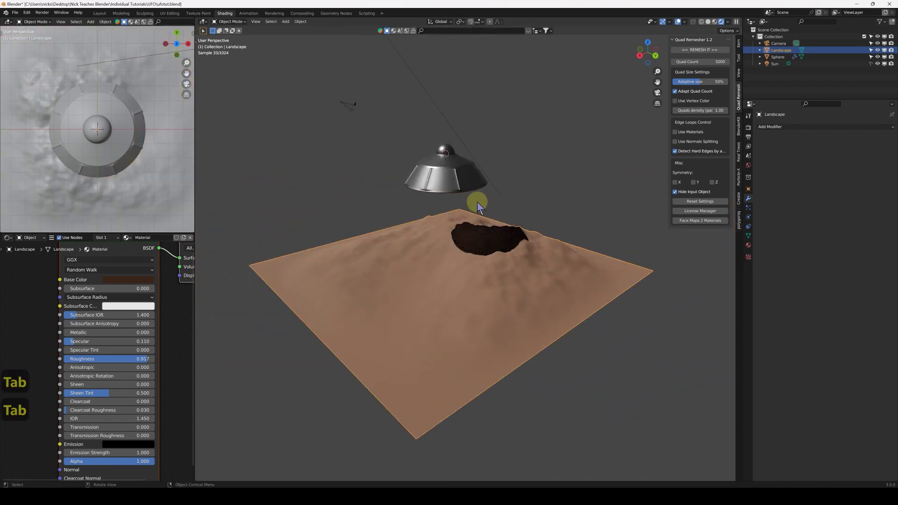
Step: Widen the landscape by scaling it about 1.5 times in X and Y only, with Z locked
middle_drag(477, 206, 427, 287)
key(s)
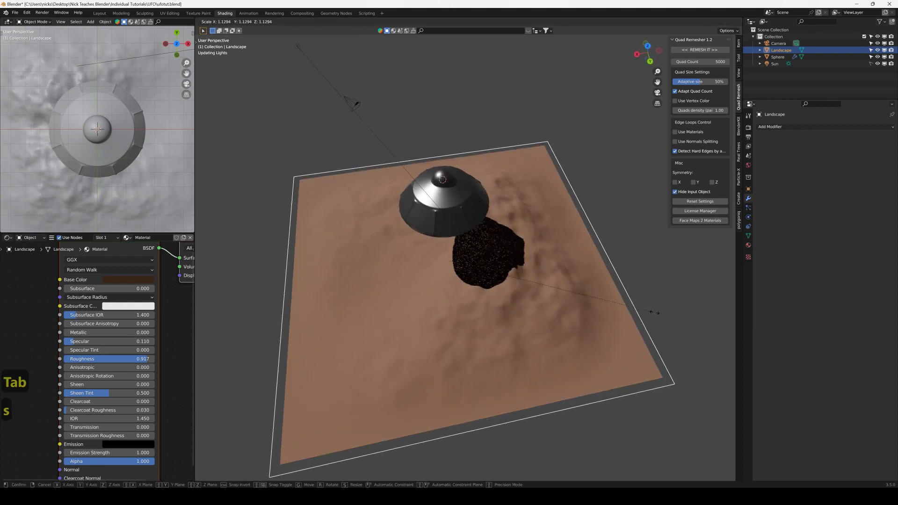
key(shift+z)
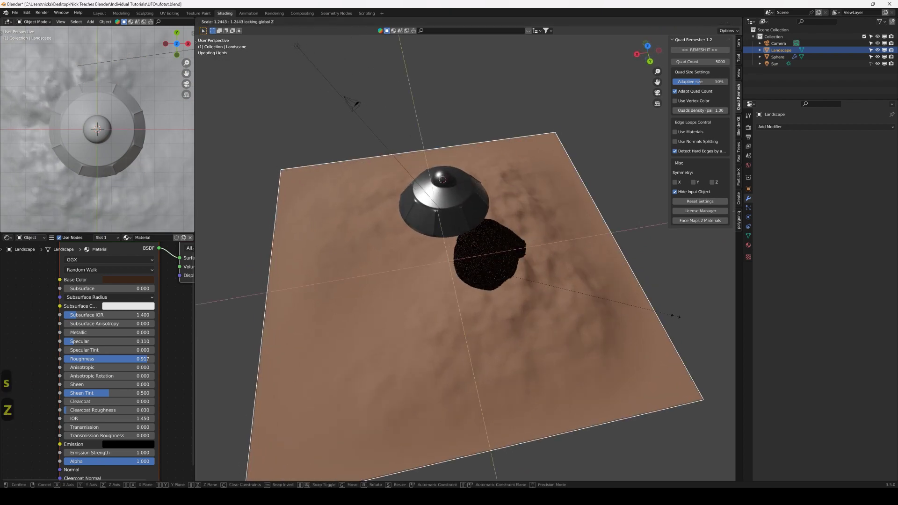
click(723, 317)
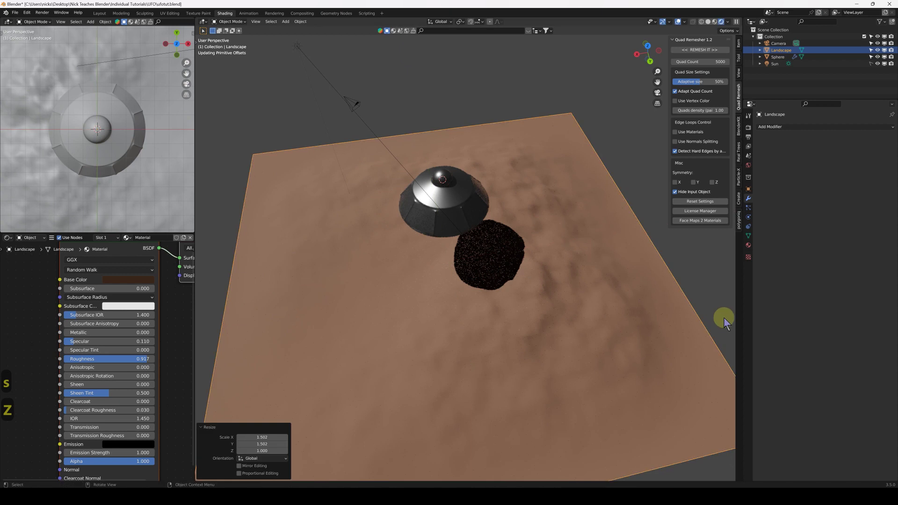
Step: Lower the widened landscape by a little under 3 m along Z to increase the gap below the UFO
middle_drag(484, 277, 509, 236)
key(g)
key(z)
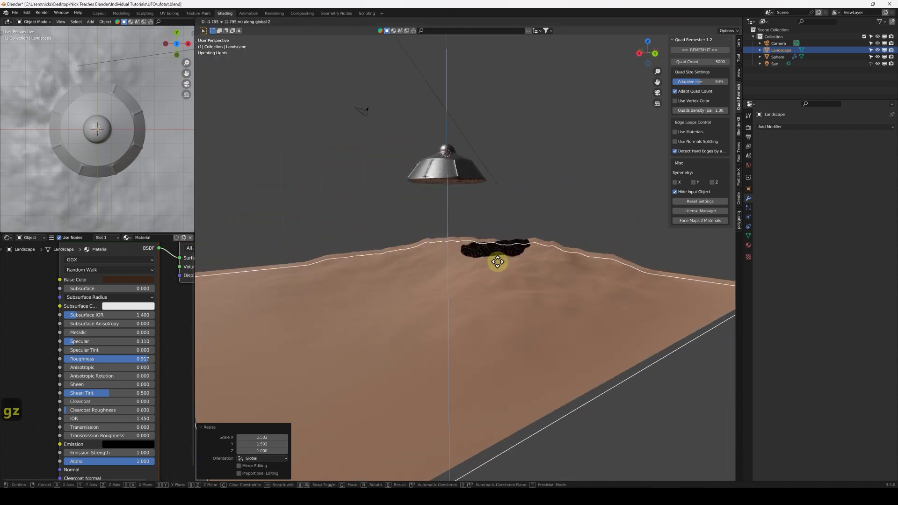
click(496, 262)
middle_drag(478, 227, 476, 270)
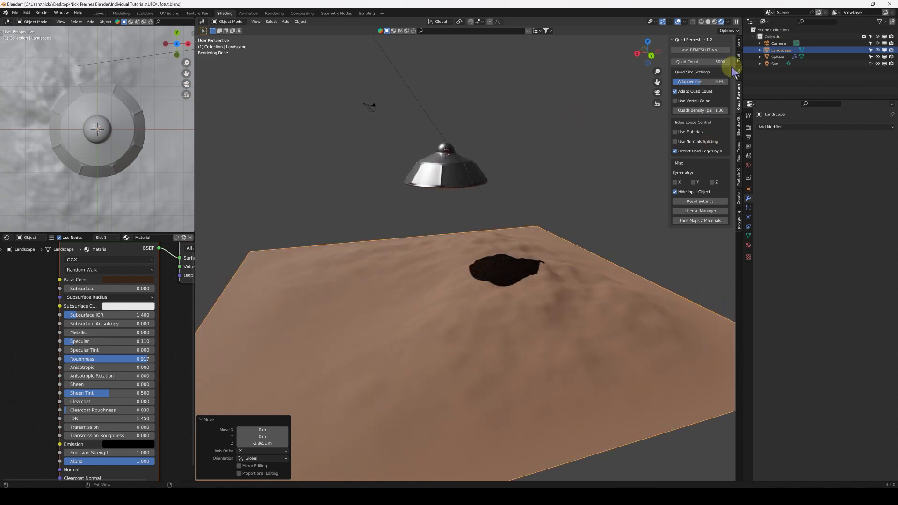
Step: Search the BlenderKit models for "cow" and show the strip of matching assets
key(n)
key(n)
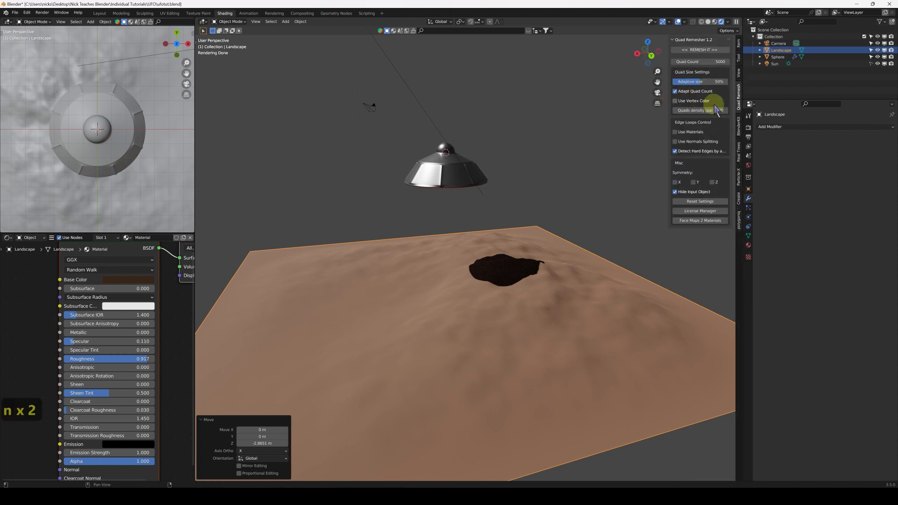
click(739, 184)
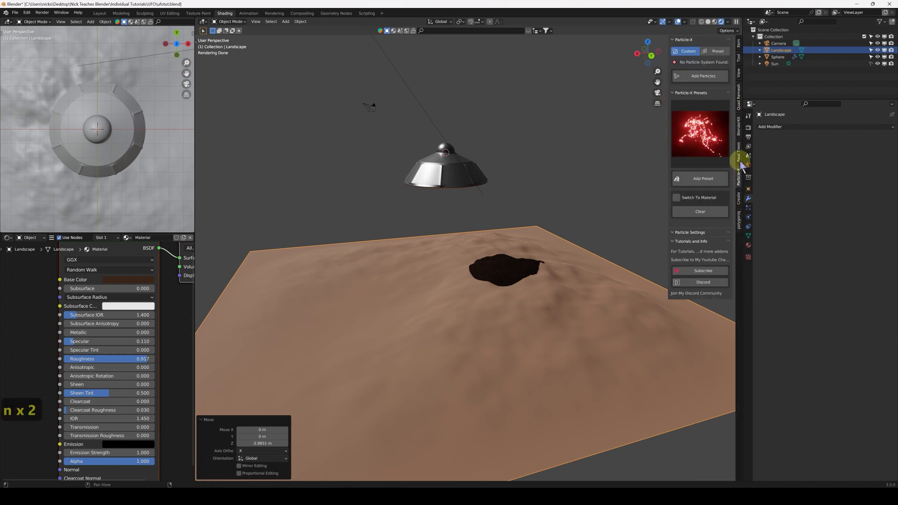
click(739, 155)
click(739, 132)
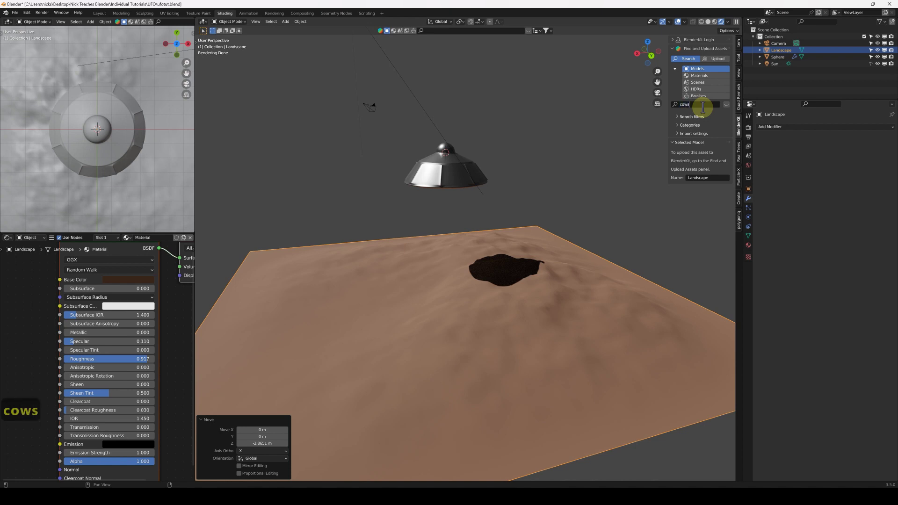
key(BackSpace)
key(Return)
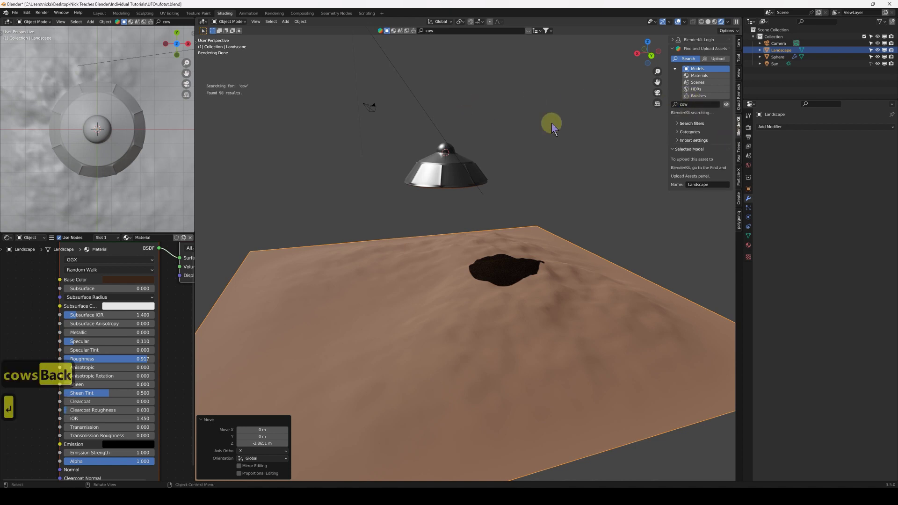
click(726, 104)
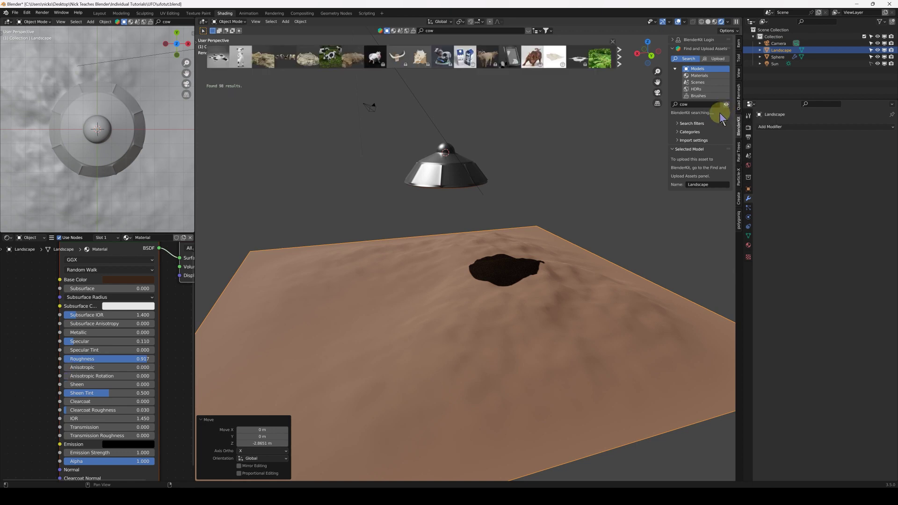
Step: Place the "Low poly cows for background" model on the landscape below the UFO and inspect the cows up close
mouse_move(291, 58)
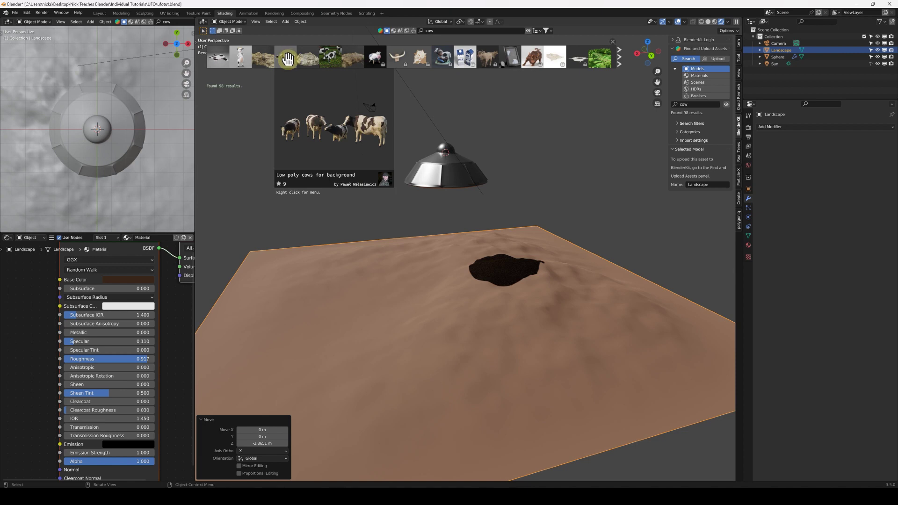
drag(286, 59, 423, 281)
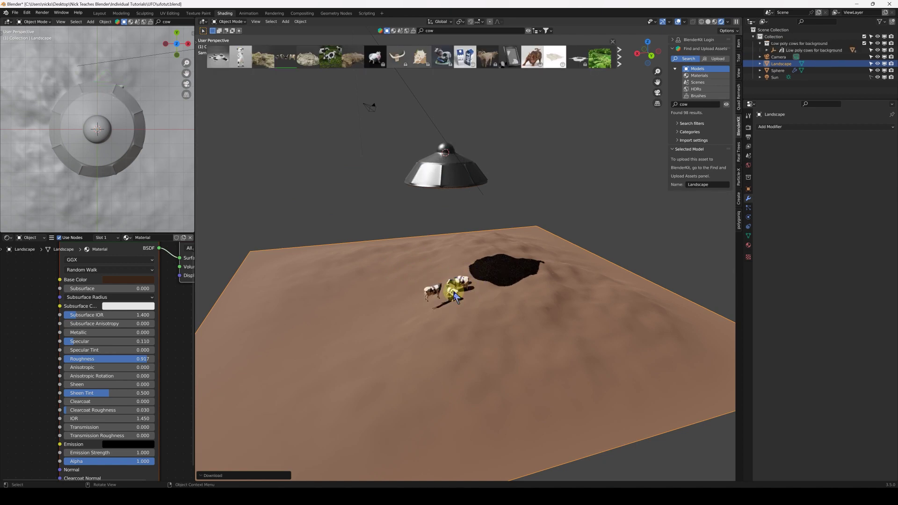
scroll(456, 297, up, 6)
click(379, 255)
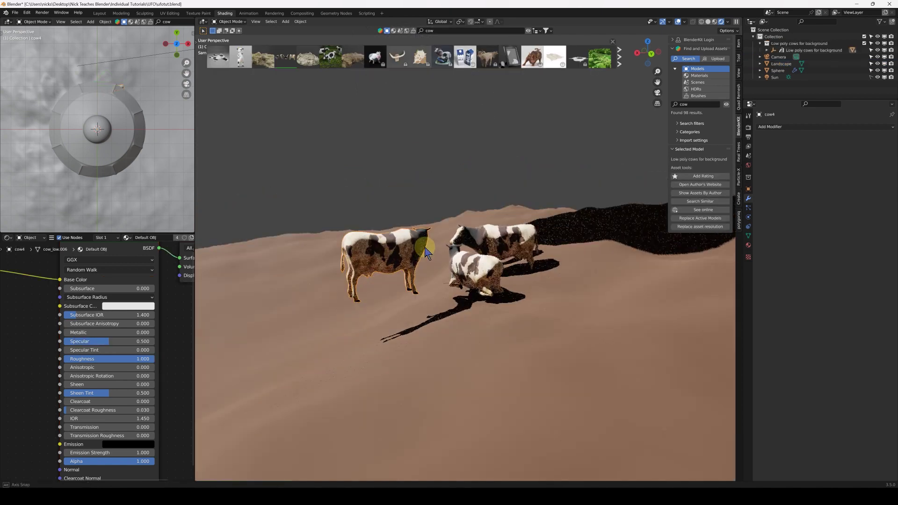
mouse_move(424, 252)
middle_down()
mouse_move(527, 257)
mouse_move(437, 271)
mouse_move(420, 260)
middle_up()
scroll(421, 261, down, 8)
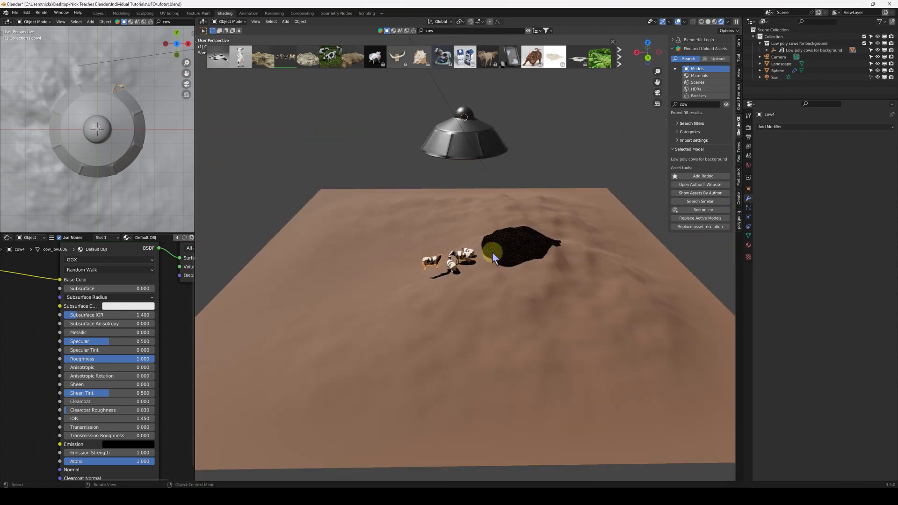
Step: Append the grassClump1 object from another Blender file and select it in the scene
middle_drag(492, 252, 531, 262)
click(529, 262)
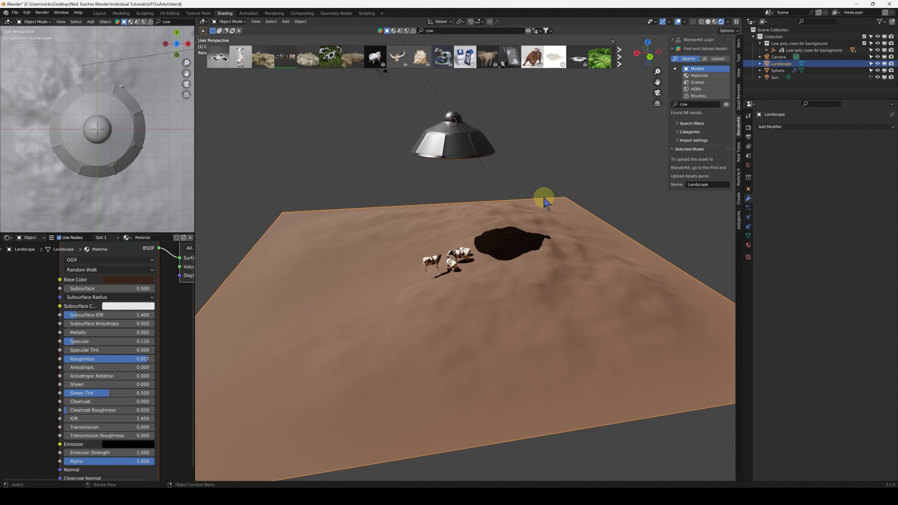
middle_drag(484, 231, 470, 237)
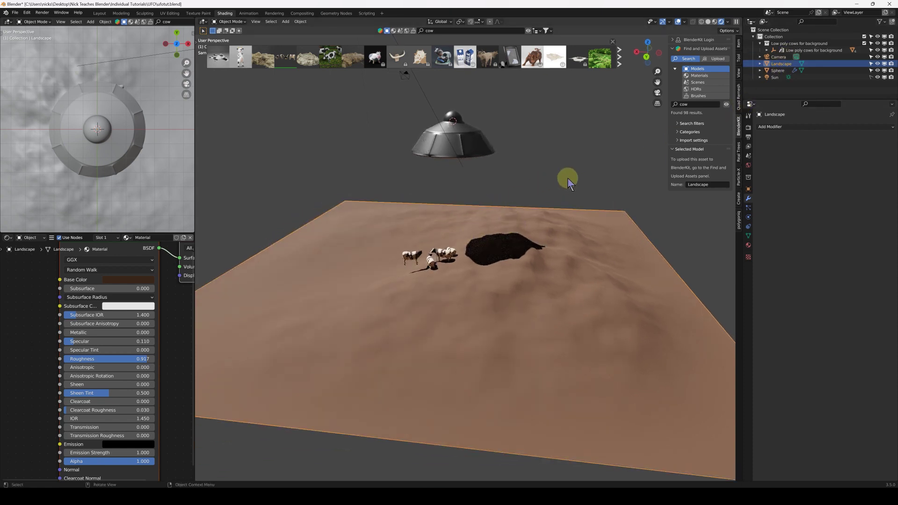
key(q)
click(522, 314)
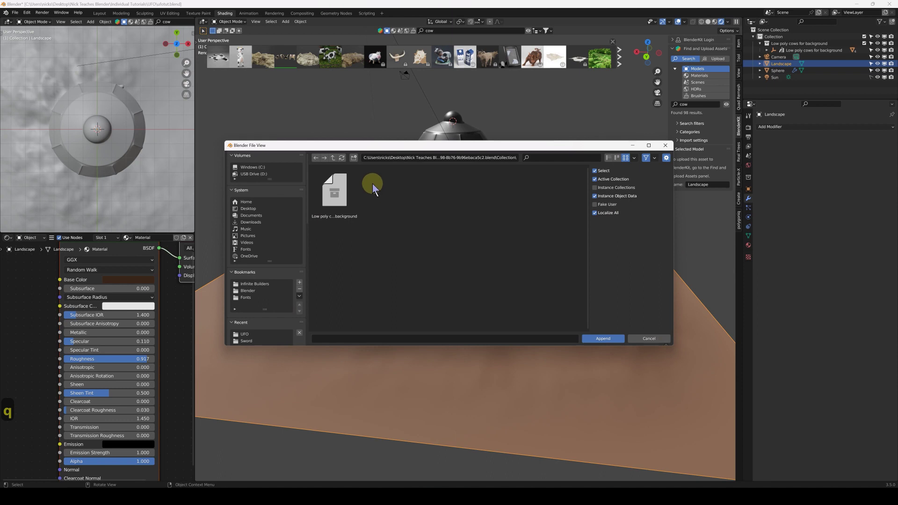
click(334, 190)
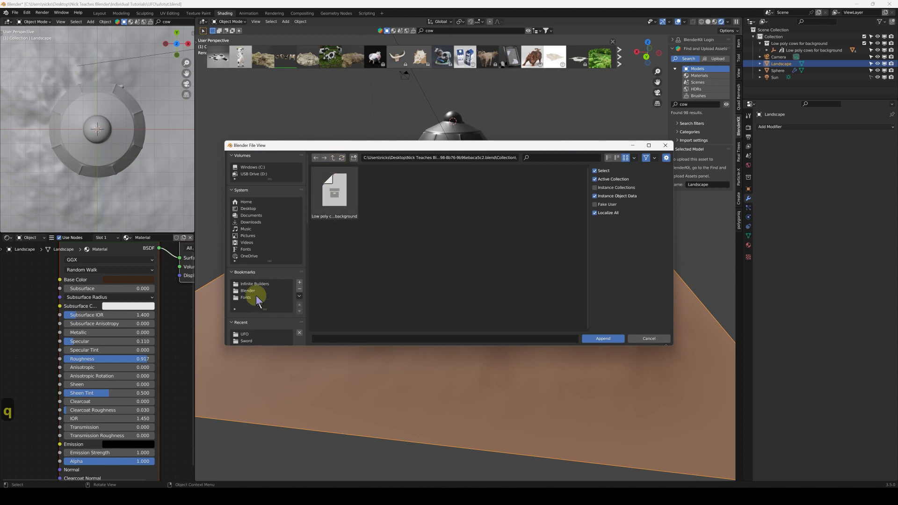
scroll(255, 262, down, 2)
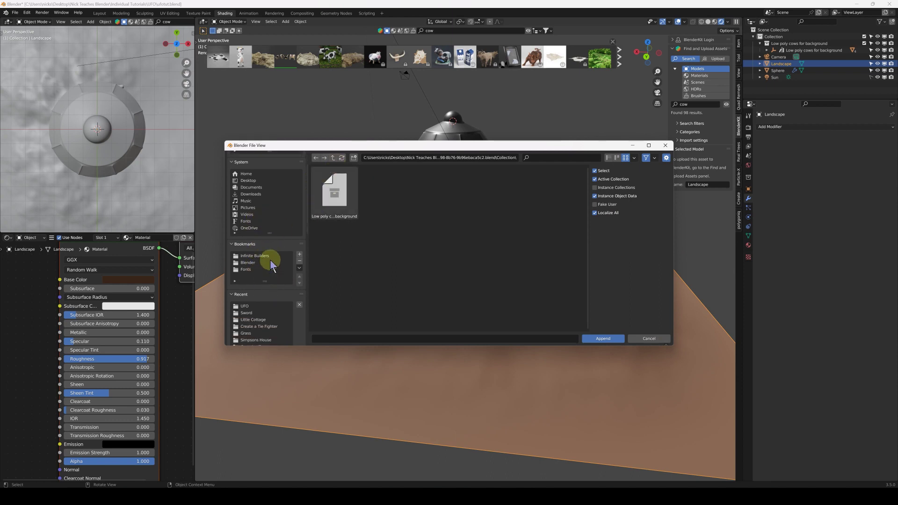
key(Escape)
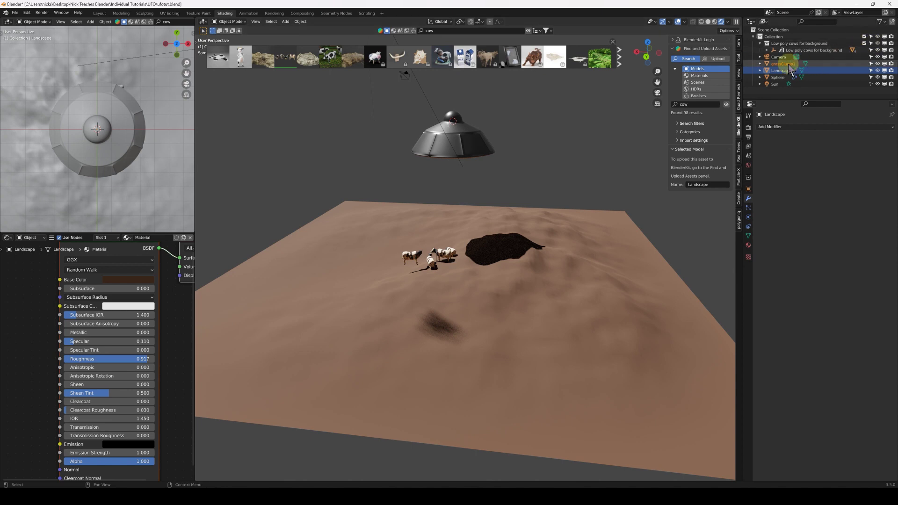
middle_drag(441, 199, 506, 201)
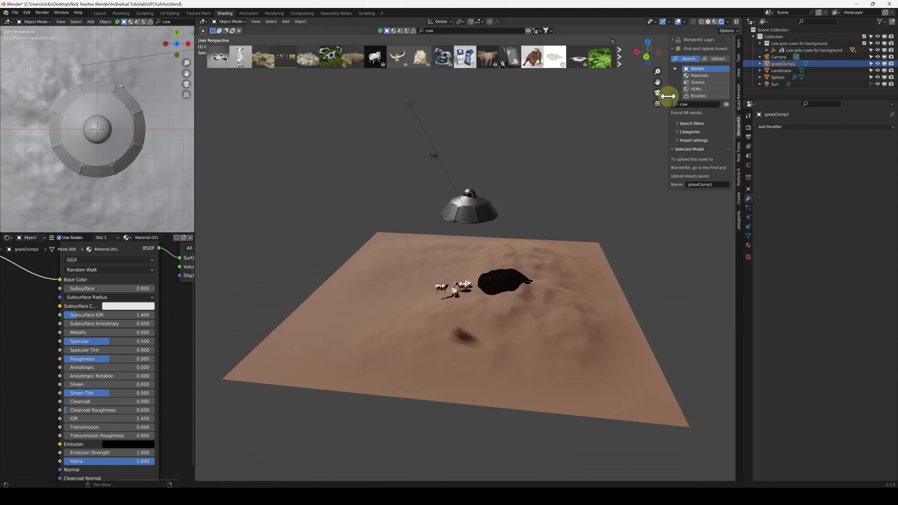
Step: Locate the distant grassClump1 and move it about -22 m in X, -14 m in Y and -61 m in Z toward the landscape
key(q)
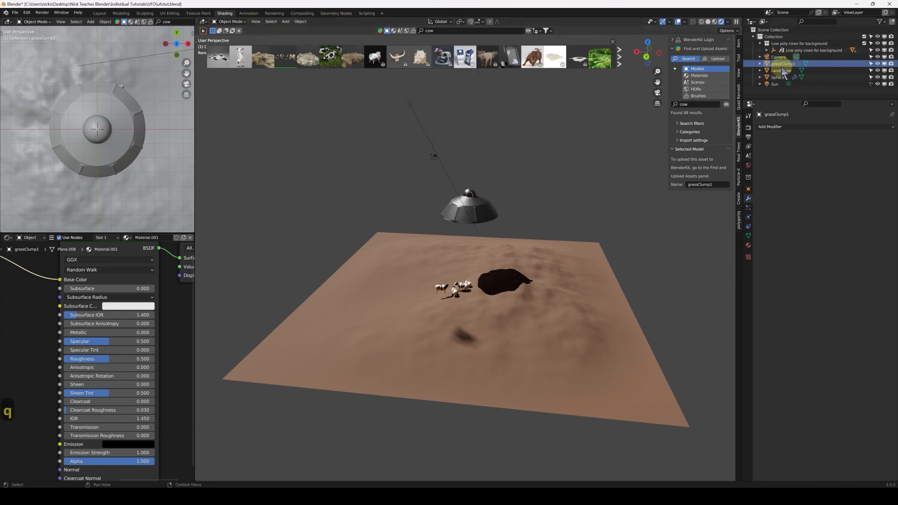
middle_drag(459, 220, 435, 217)
scroll(451, 221, up, 2)
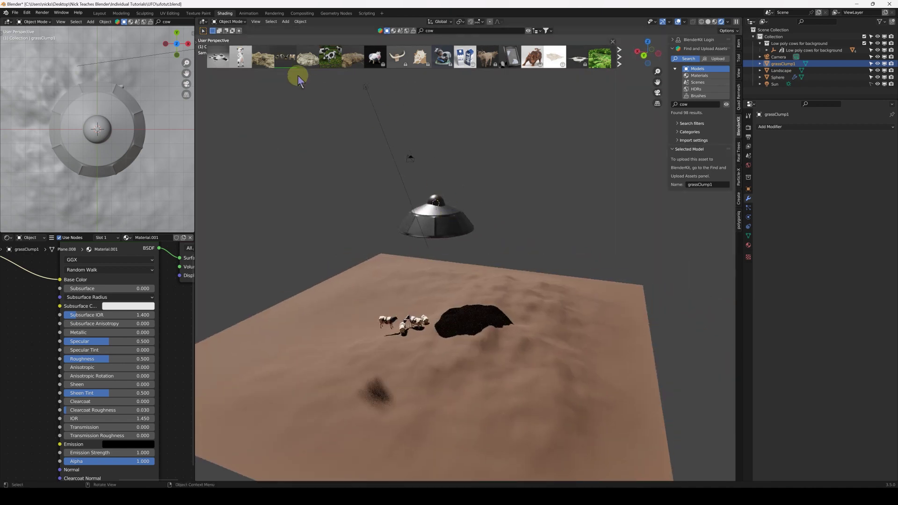
click(256, 22)
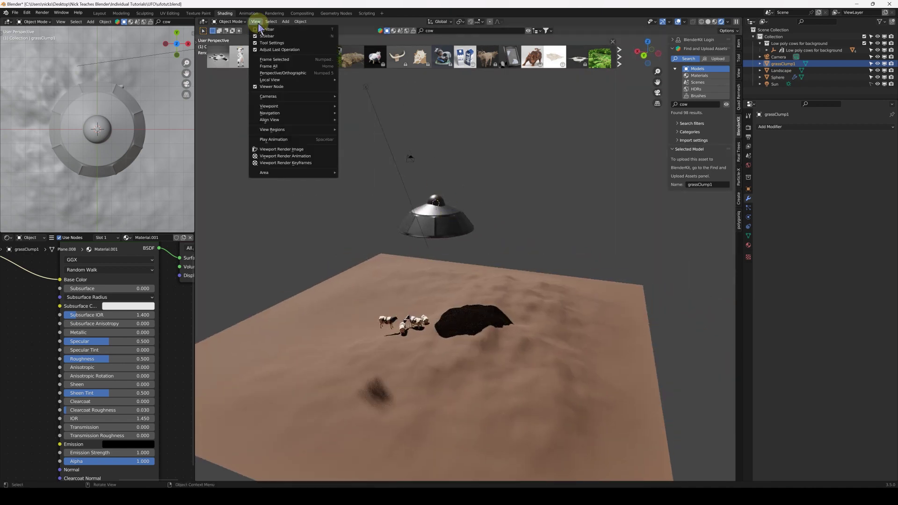
click(280, 60)
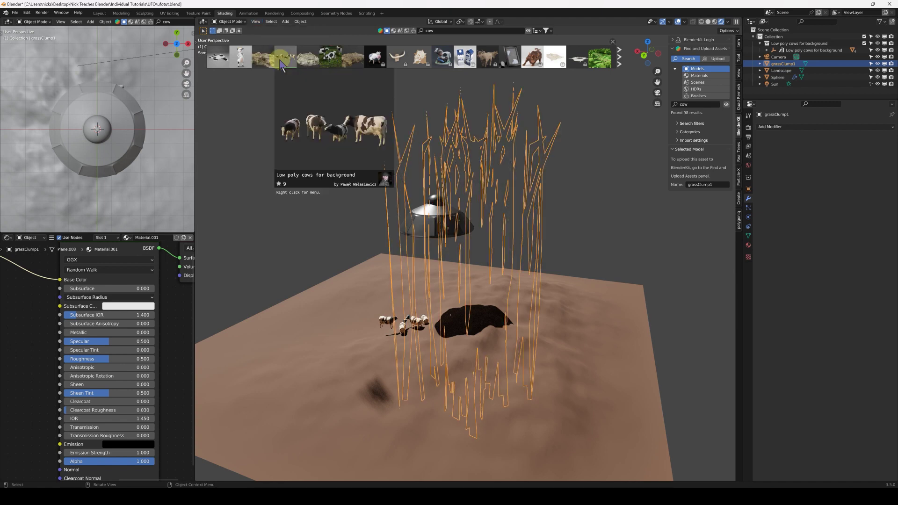
scroll(480, 243, down, 8)
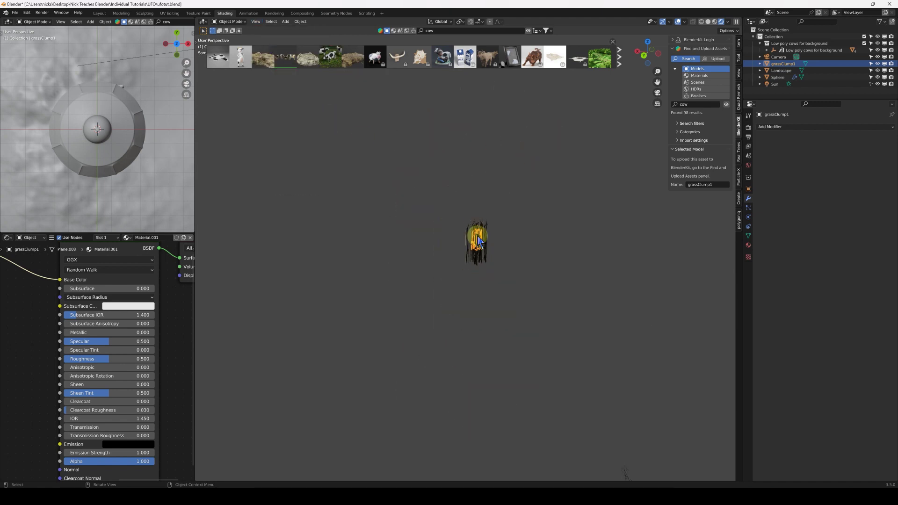
middle_drag(475, 230, 475, 214)
key(g)
click(528, 337)
scroll(519, 323, up, 8)
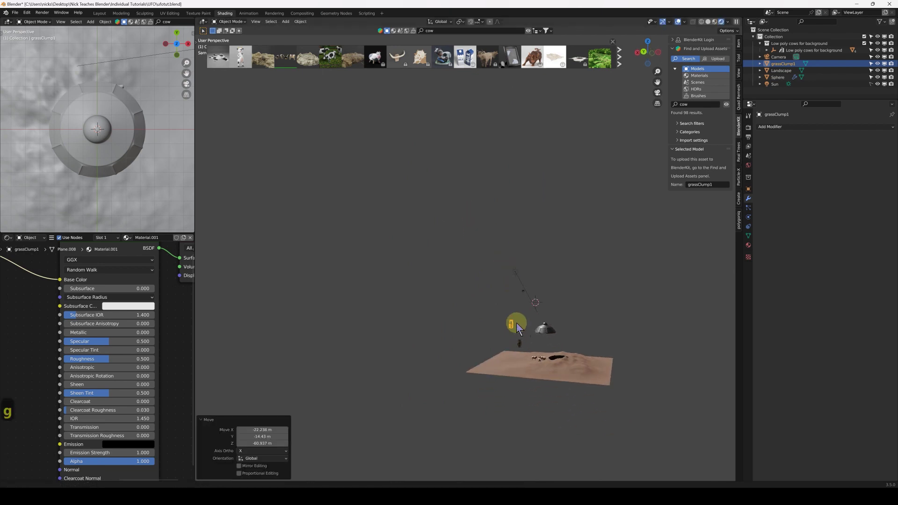
Step: Move the grass clump about 13 m so it floats beside the UFO, above the landscape
scroll(522, 322, down, 8)
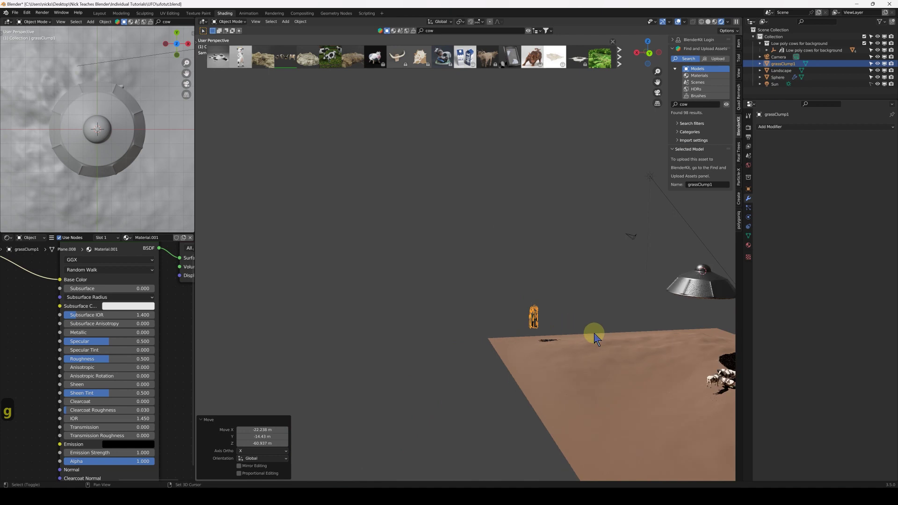
key(g)
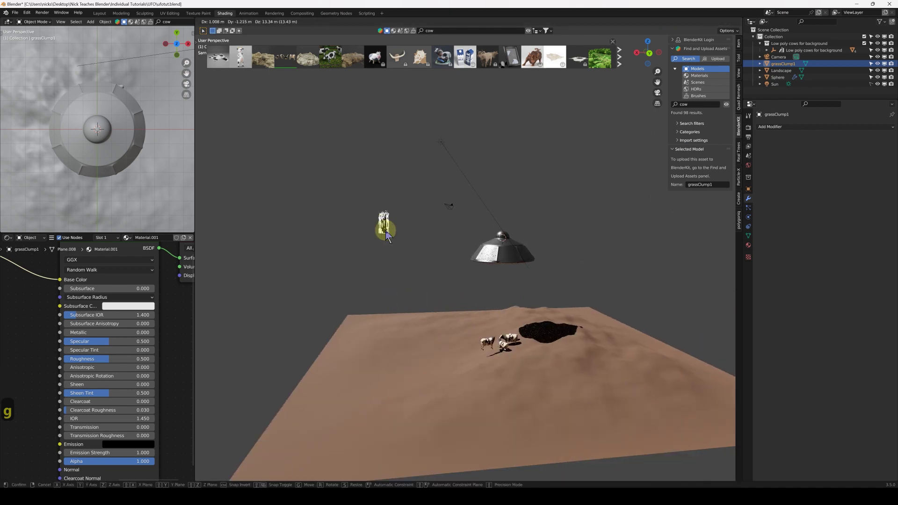
click(382, 230)
Step: Add a particle system to the Landscape object, set it to Hair and enable the Advanced options
click(437, 318)
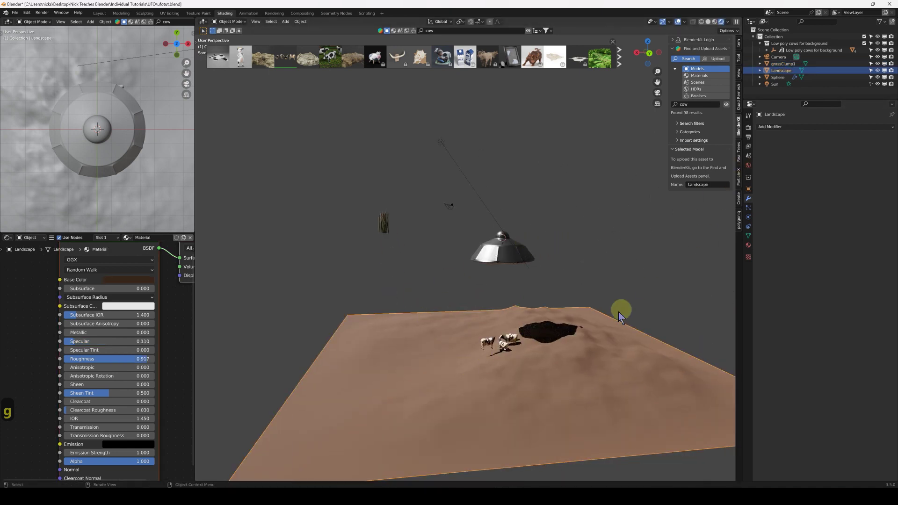
key(Tab)
scroll(482, 387, up, 2)
key(Tab)
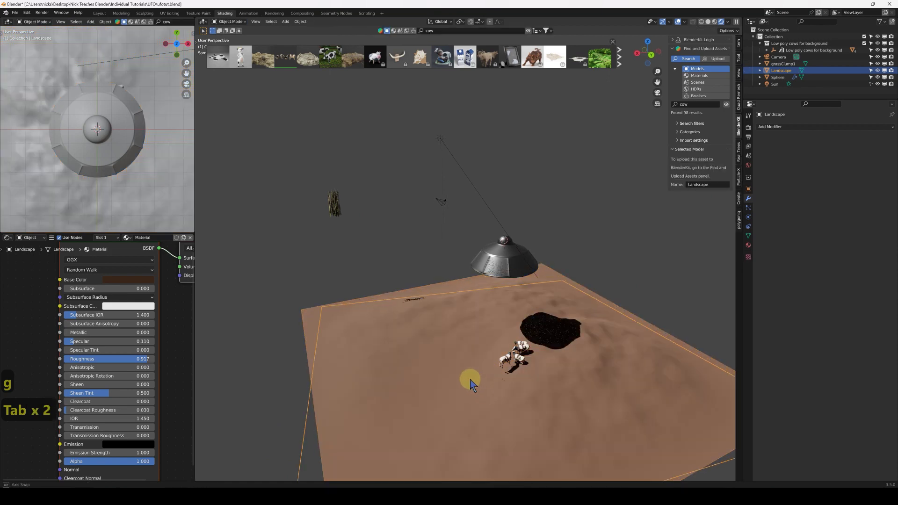
middle_drag(467, 376, 545, 360)
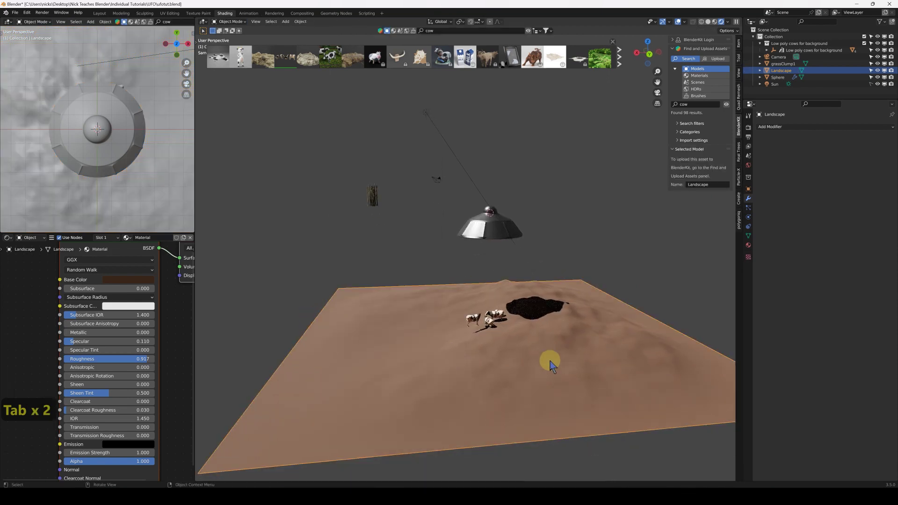
click(748, 208)
click(892, 127)
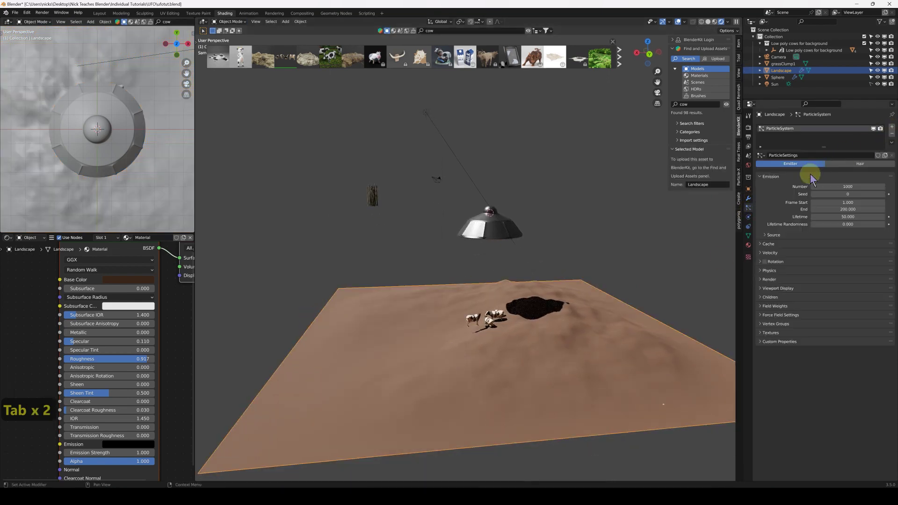
click(842, 164)
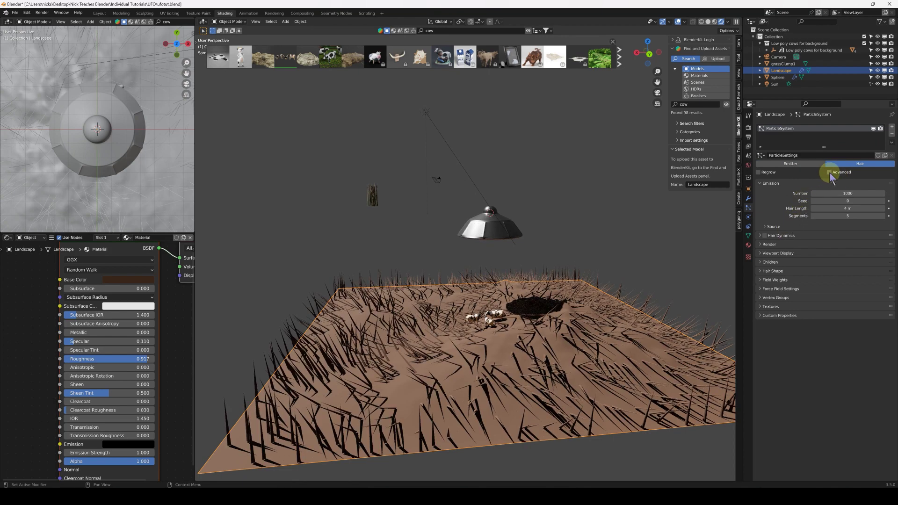
click(830, 173)
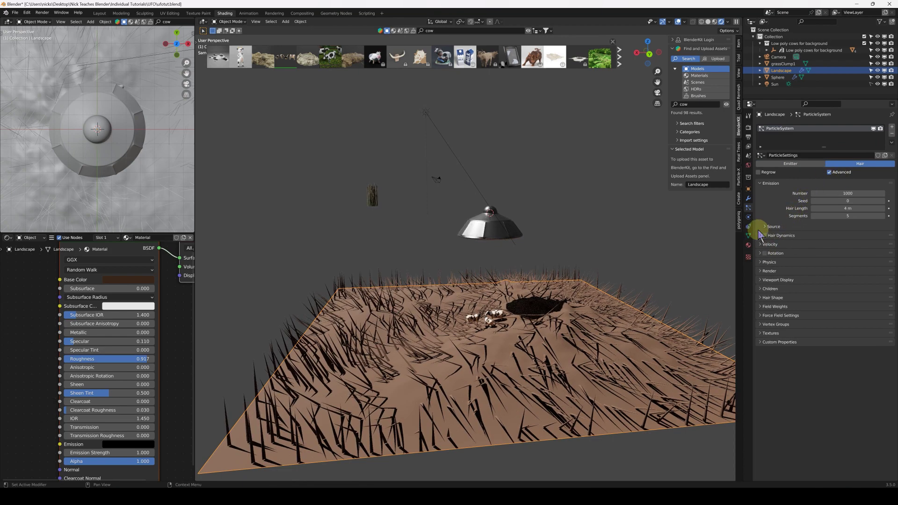
Step: Render the landscape's hair particles as an object, using grassClump1 as the instance object
click(762, 272)
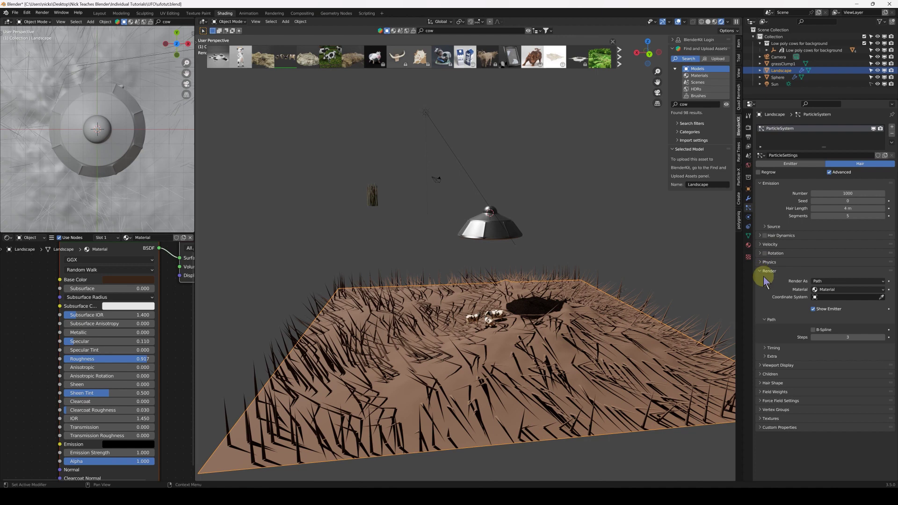
click(842, 281)
click(830, 304)
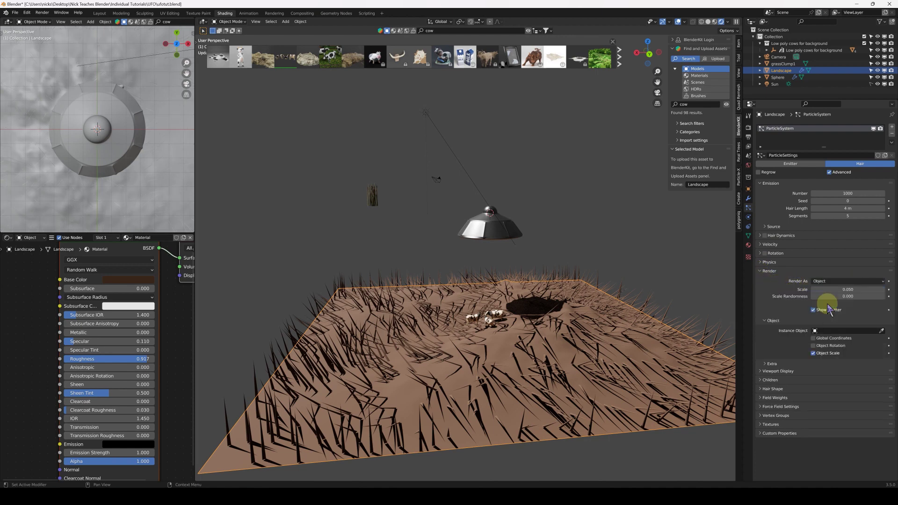
click(840, 331)
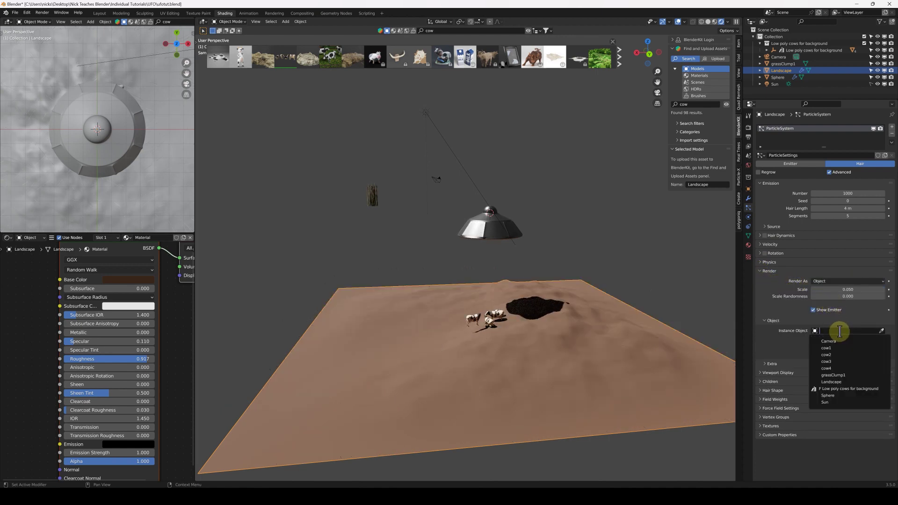
click(841, 375)
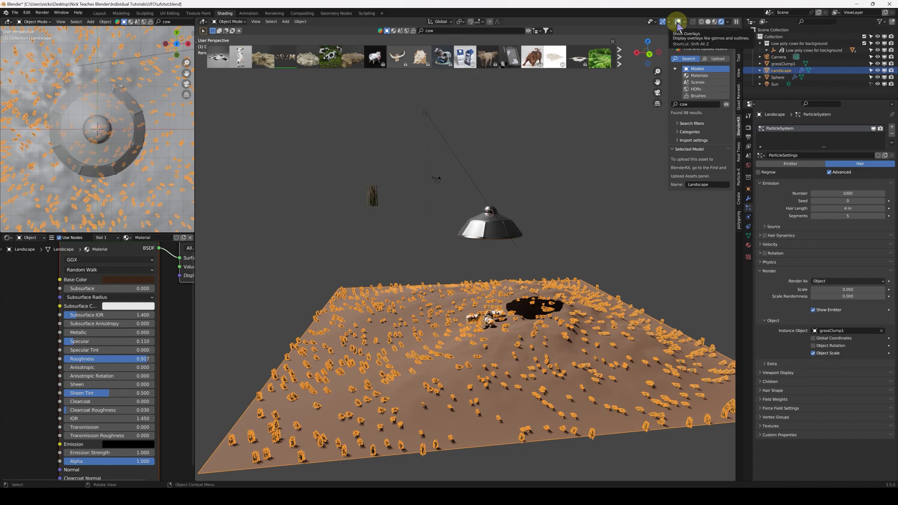
Step: Hide the main viewport's overlays and set the number of grass particles on the landscape to 50000
click(677, 23)
middle_drag(522, 340, 479, 379)
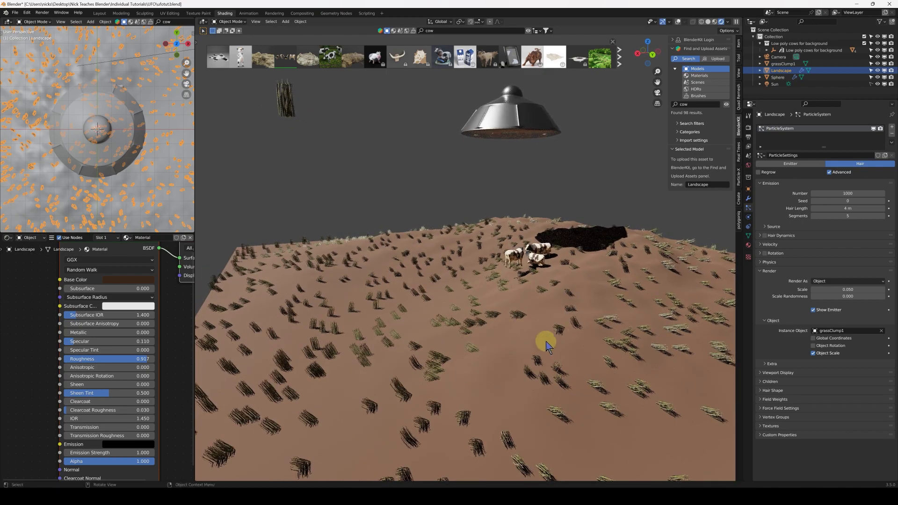
middle_drag(594, 346, 571, 320)
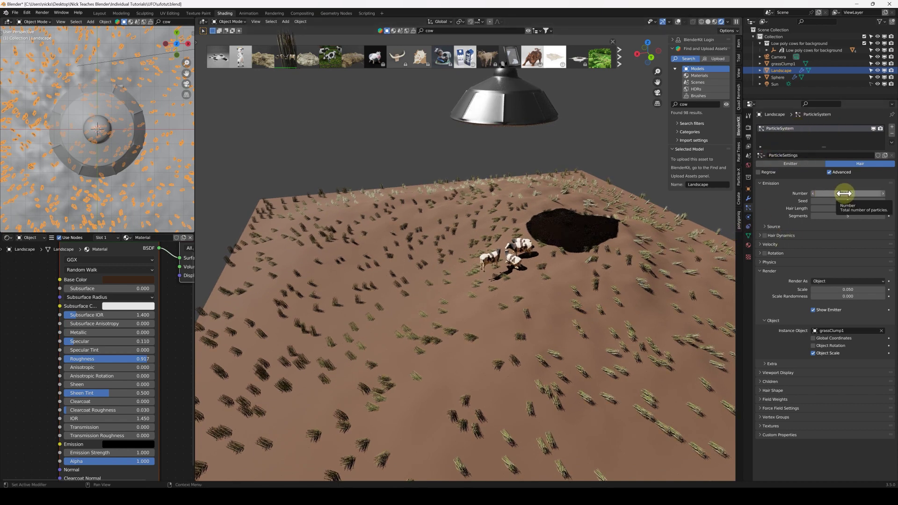
click(844, 193)
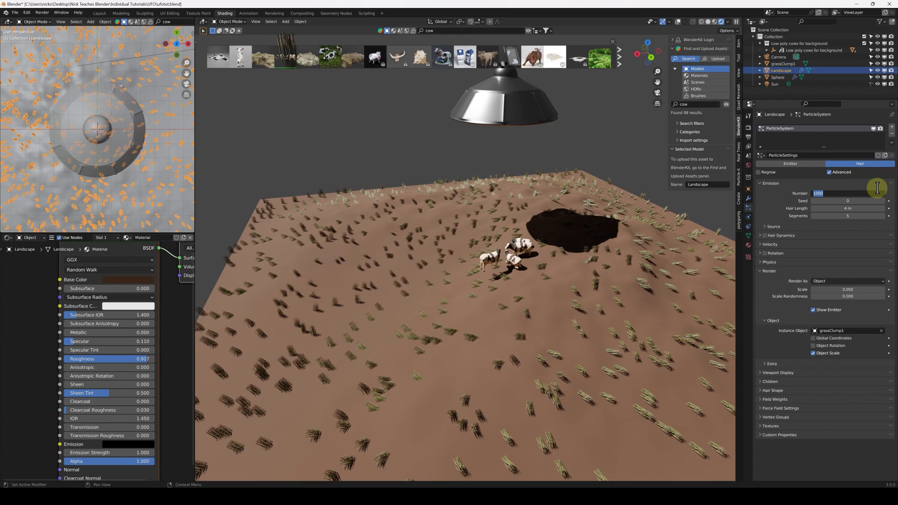
text(50000)
key(Return)
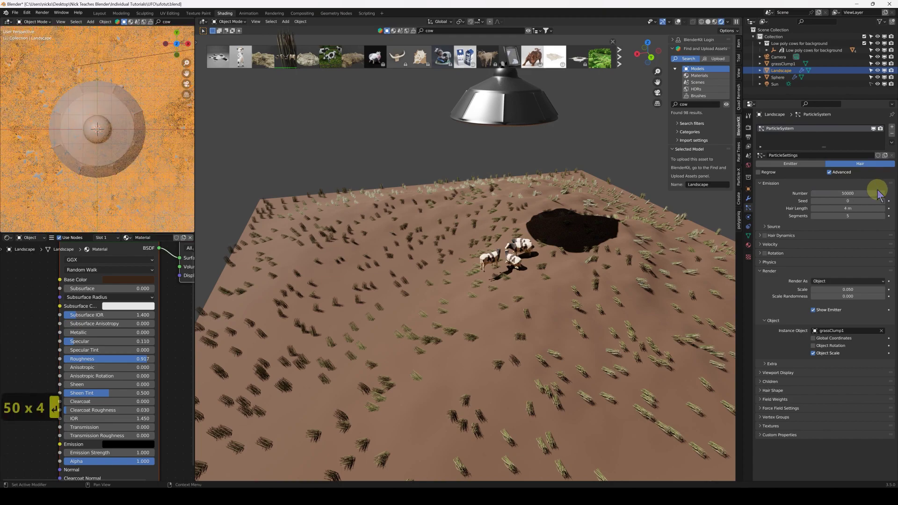
mouse_move(587, 282)
middle_down()
mouse_move(609, 279)
mouse_move(596, 282)
middle_up()
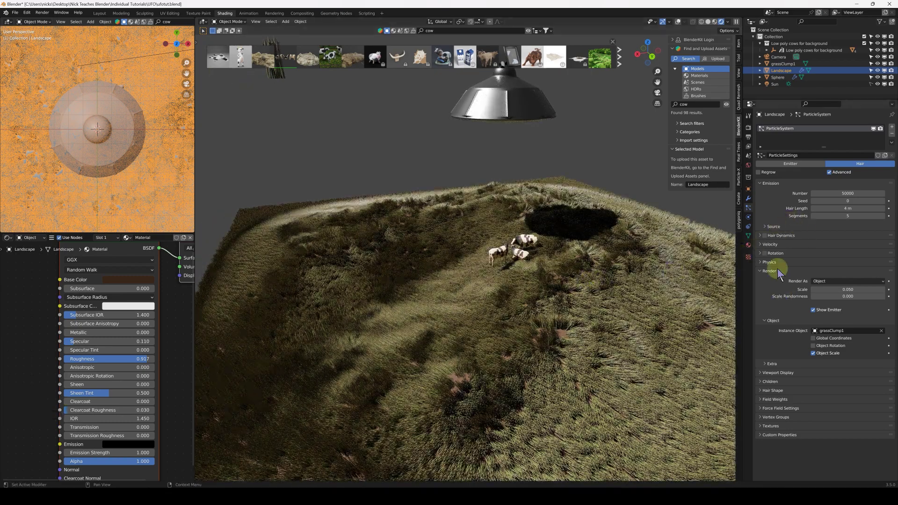
Step: Enable particle rotation with Phase 0.2 and Randomize Phase 2, and set the Scale Randomness to 0.9
click(761, 253)
click(765, 253)
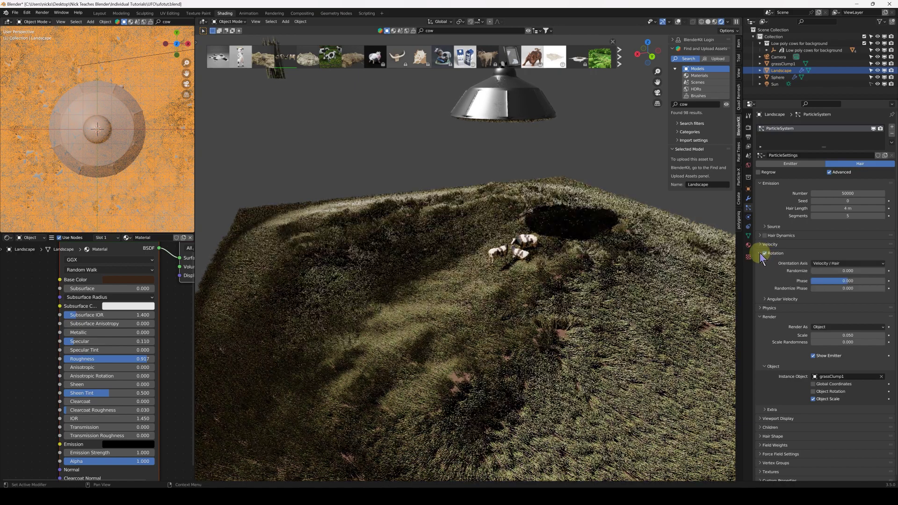
click(830, 281)
drag(831, 281, 883, 288)
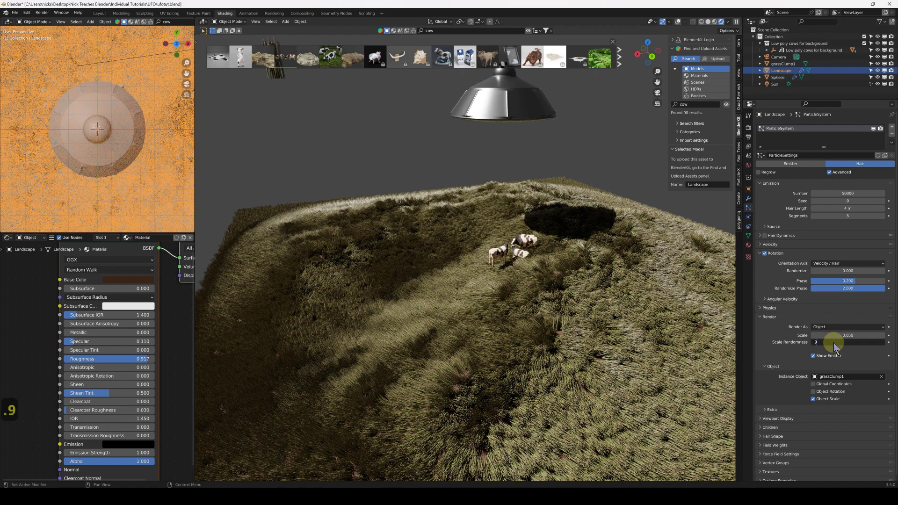
key(Return)
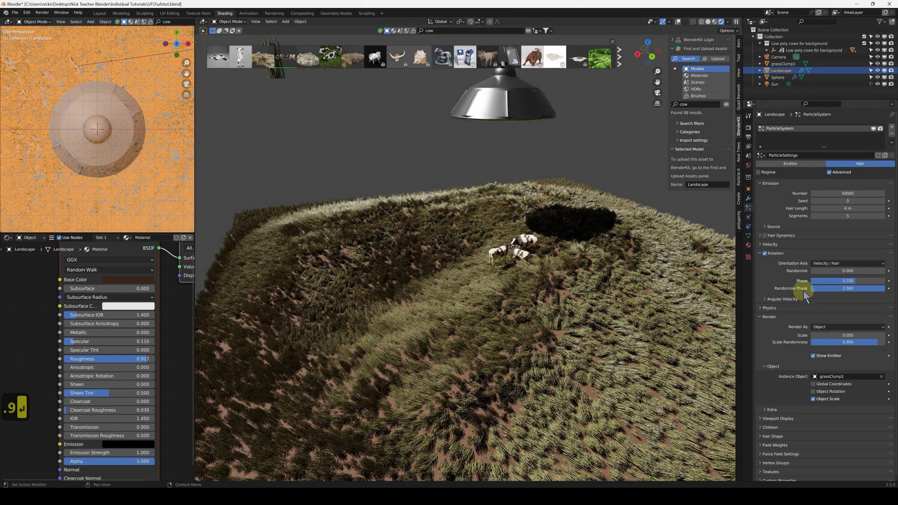
Step: Disable Random Order in the emission source, raise the Jittering Amount to about 1.53 and check the grass up close
click(769, 227)
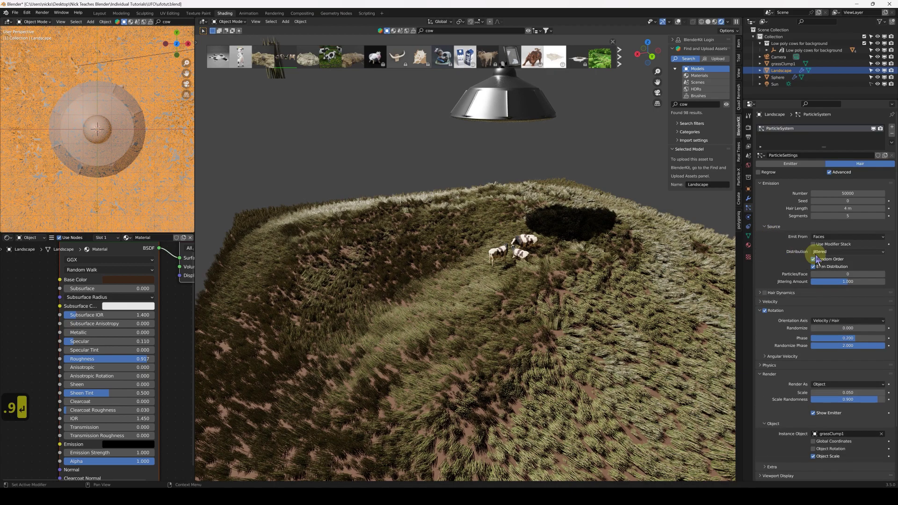
click(813, 259)
click(815, 266)
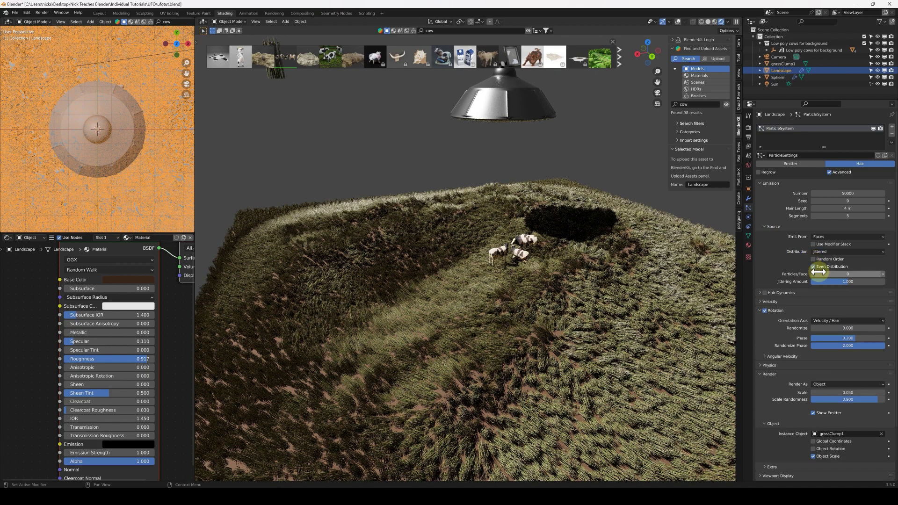
drag(837, 281, 850, 281)
scroll(611, 308, up, 4)
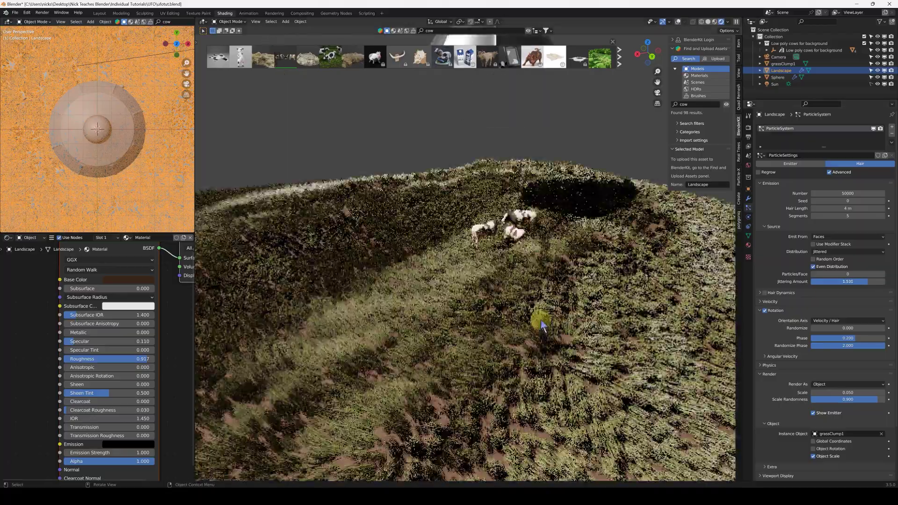
scroll(611, 308, down, 5)
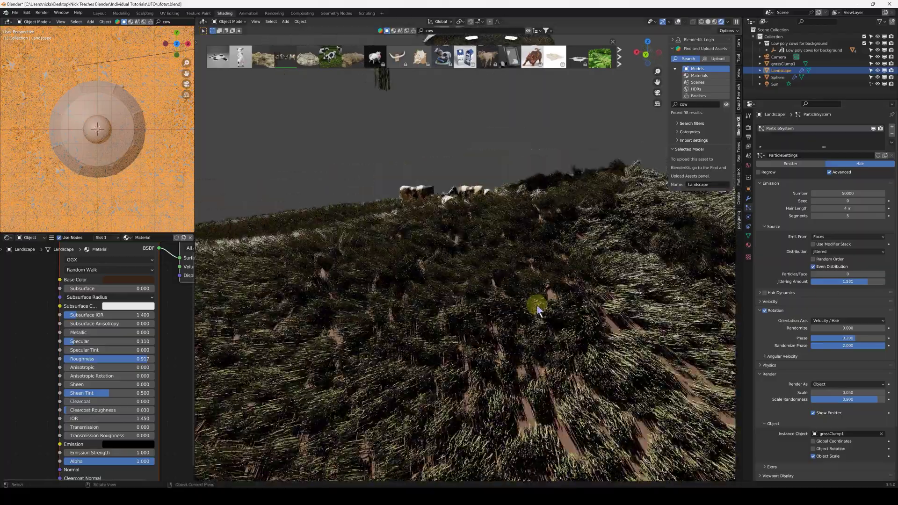
shift+middle_drag(555, 314, 591, 311)
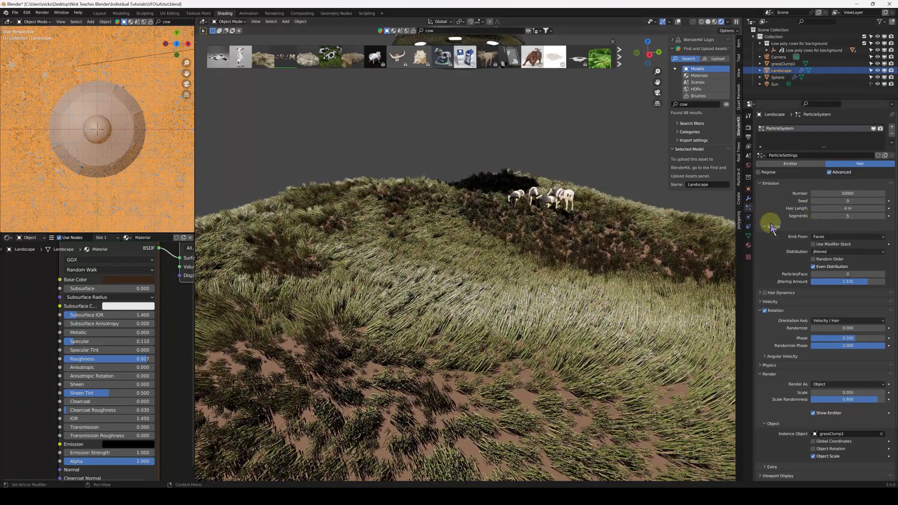
Step: Set the grass particles' rotation Orientation Axis to Global Z and check the landscape from several angles
click(748, 236)
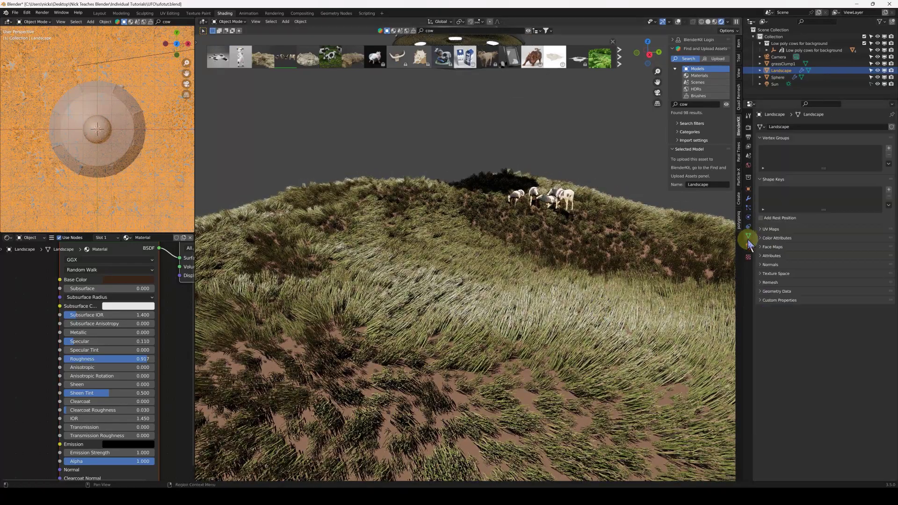
click(748, 208)
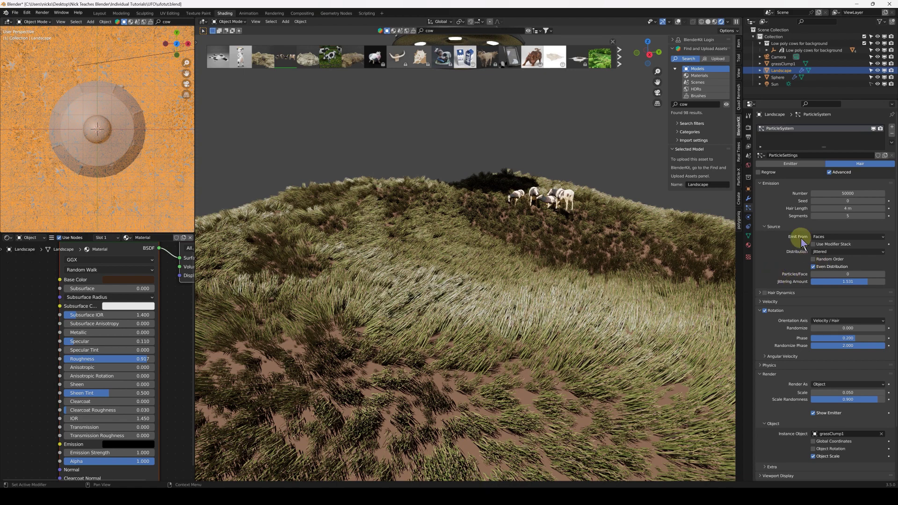
scroll(795, 309, down, 2)
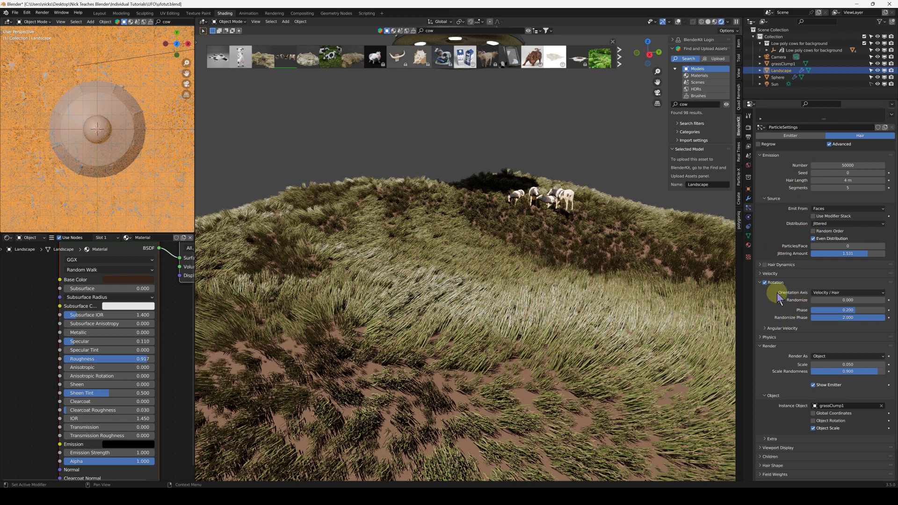
click(837, 293)
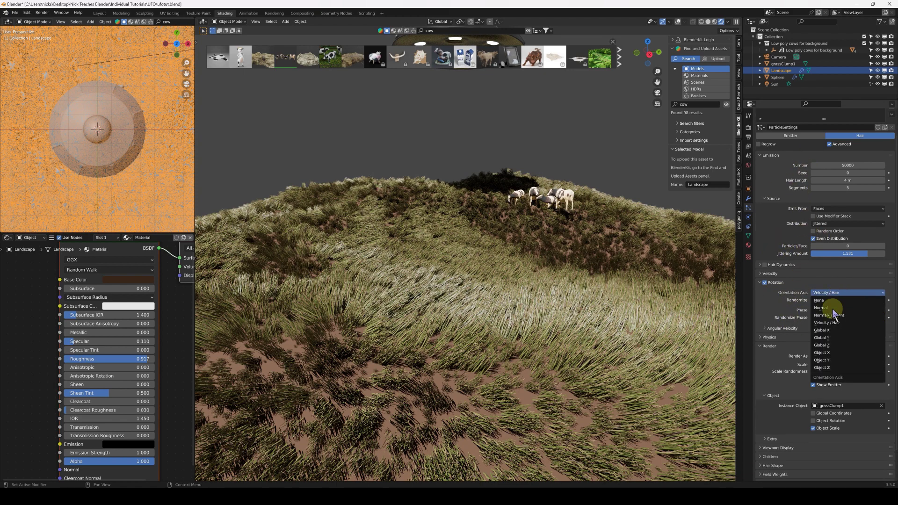
click(834, 346)
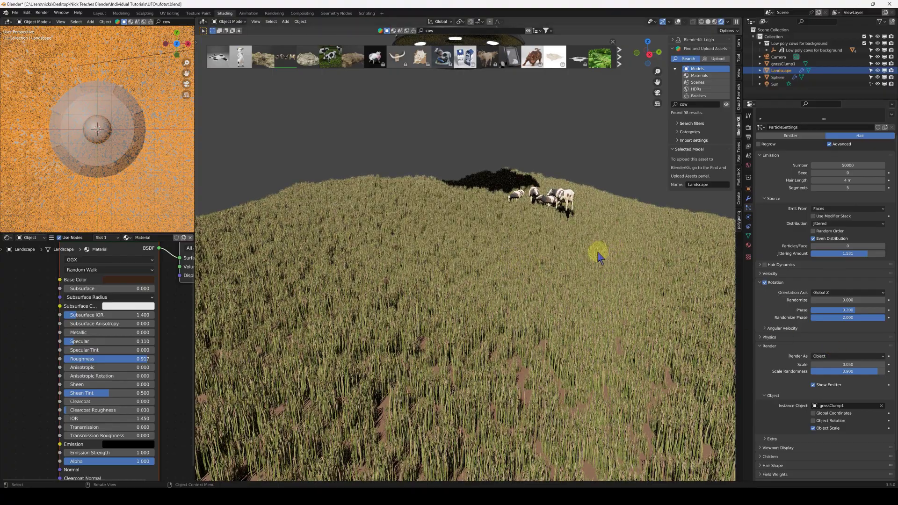
middle_drag(598, 257, 736, 286)
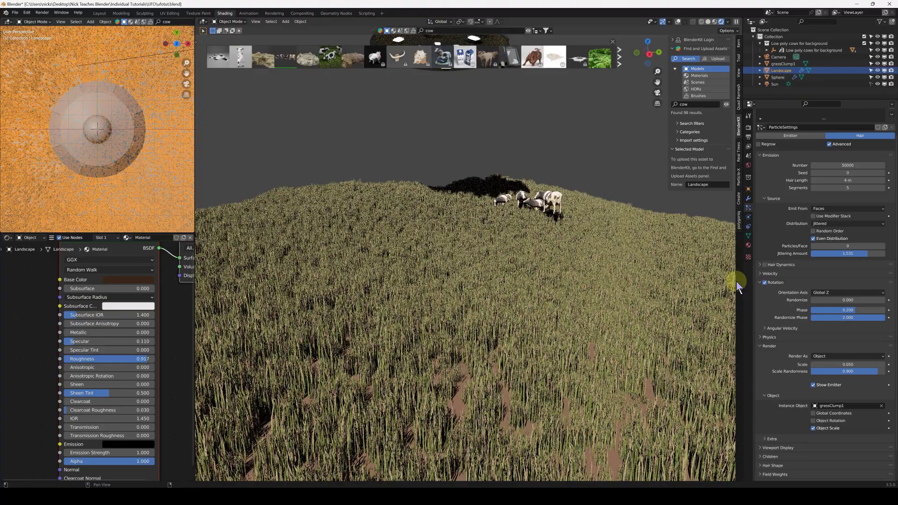
middle_drag(587, 261, 577, 275)
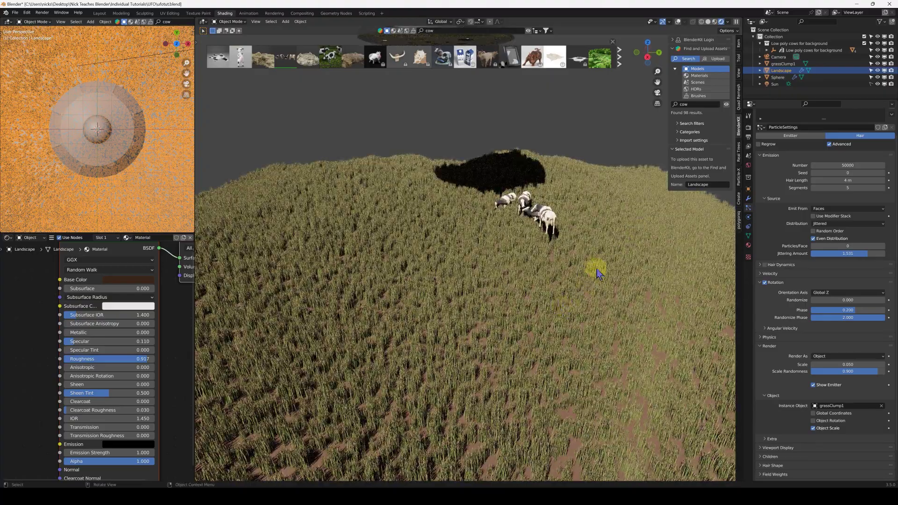
scroll(608, 261, down, 6)
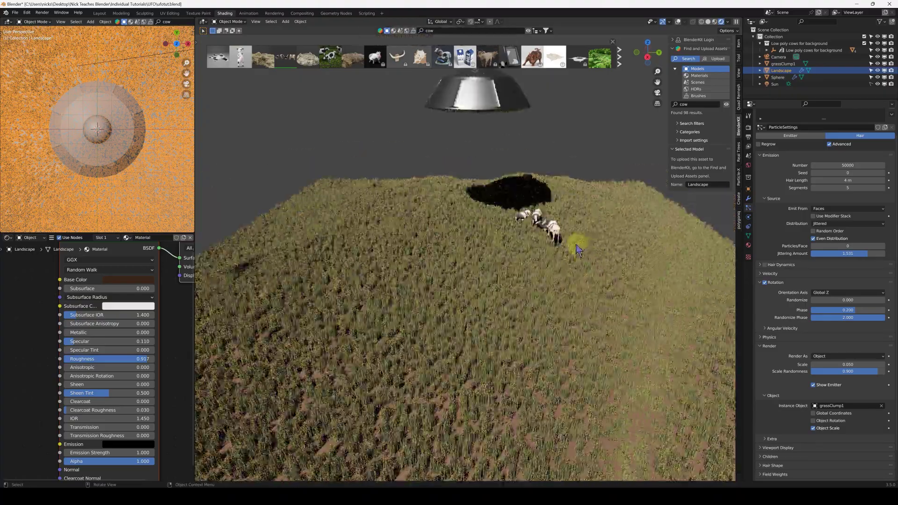
middle_drag(572, 250, 547, 266)
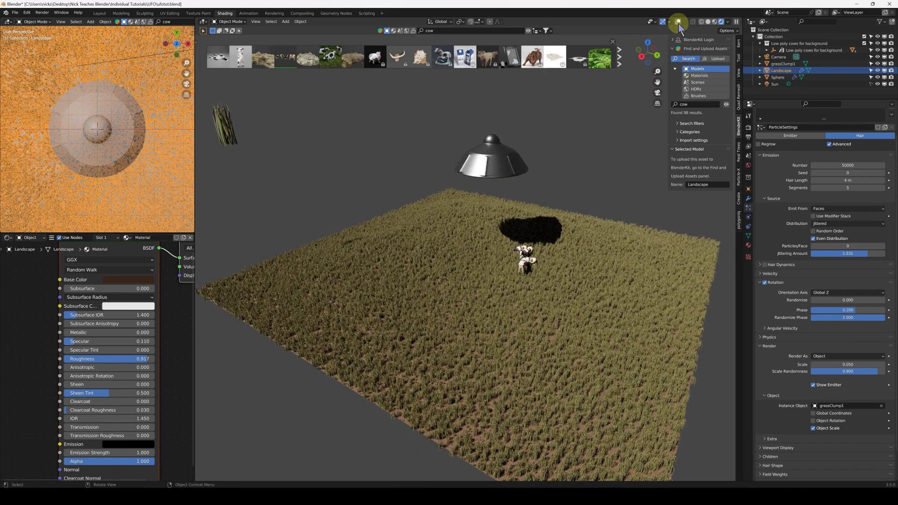
Step: Switch the main viewport to solid shading and add a Sapling Tree Gen curve to the scene
click(708, 22)
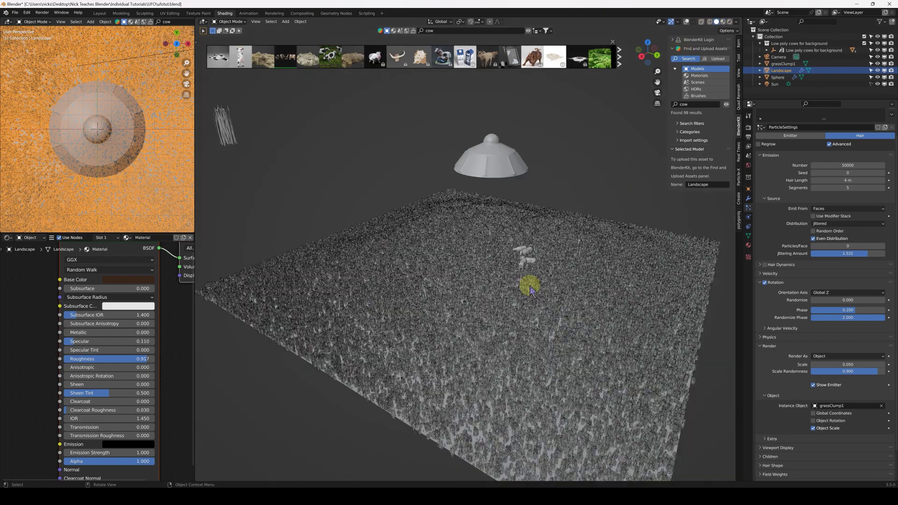
middle_drag(438, 261, 413, 229)
key(shift+a)
mouse_move(413, 231)
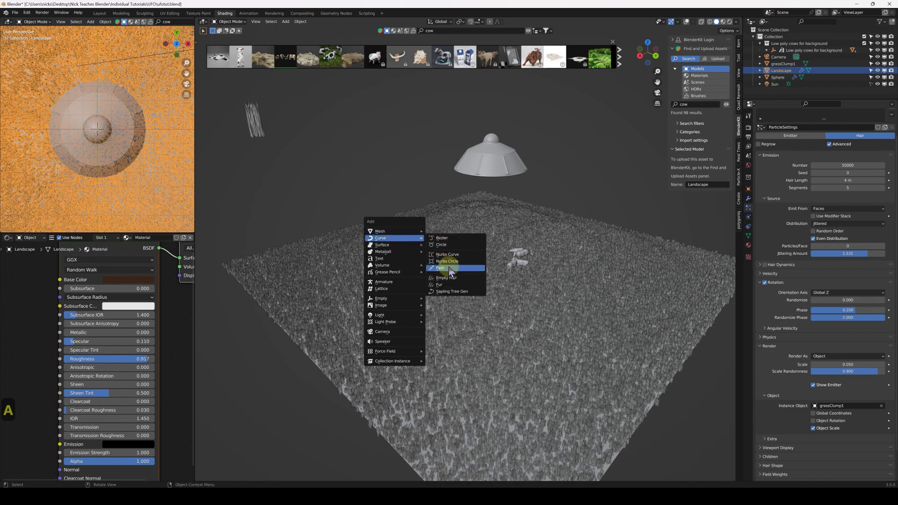
click(448, 291)
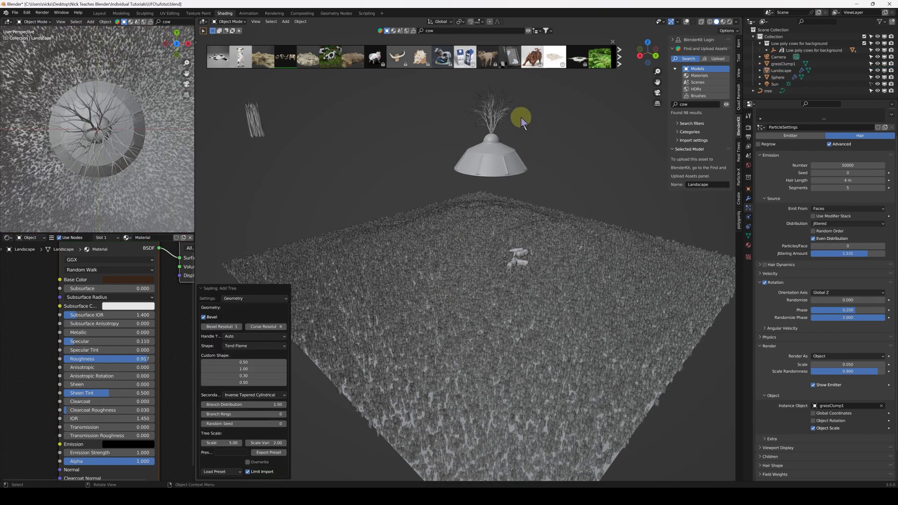
scroll(494, 228, up, 6)
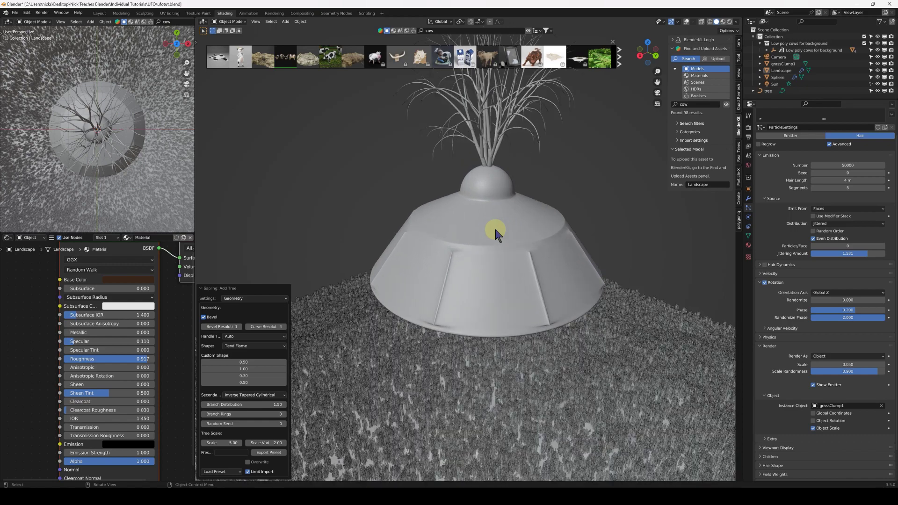
scroll(491, 231, up, 2)
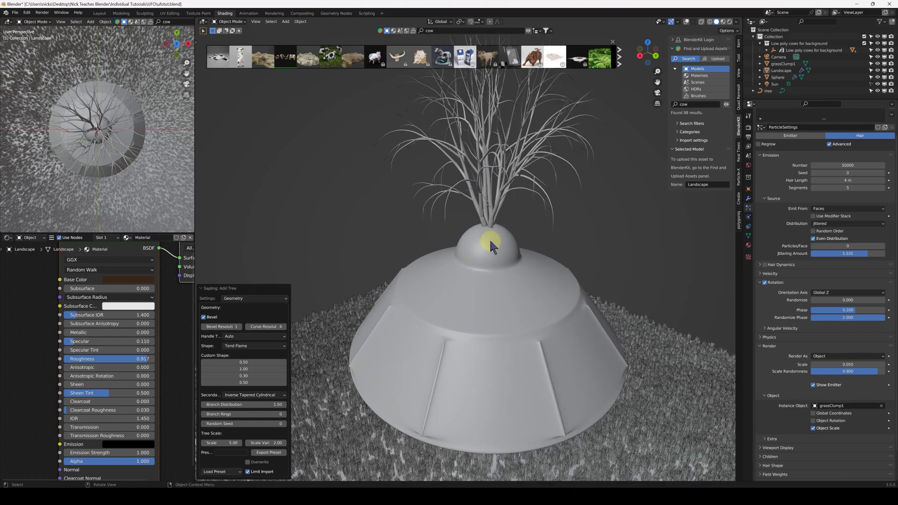
mouse_move(489, 239)
middle_down()
mouse_move(485, 252)
mouse_move(494, 251)
middle_up()
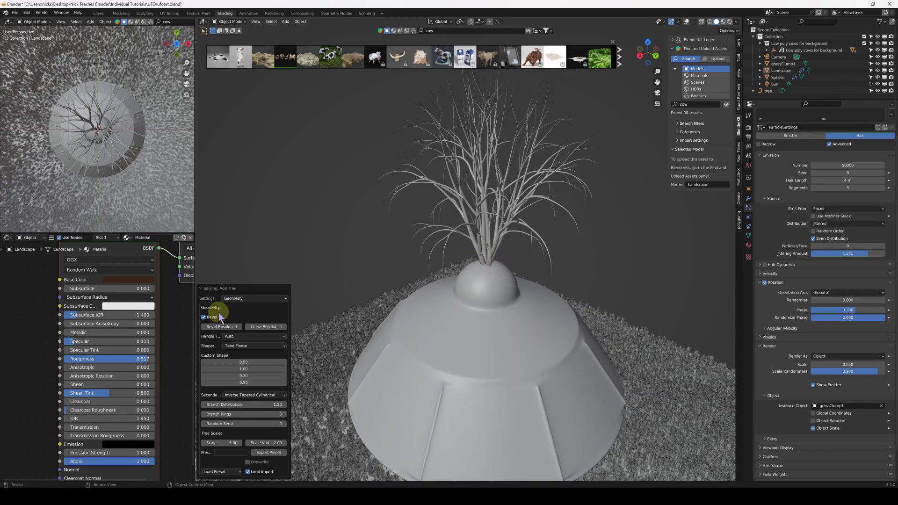
middle_drag(479, 248, 481, 234)
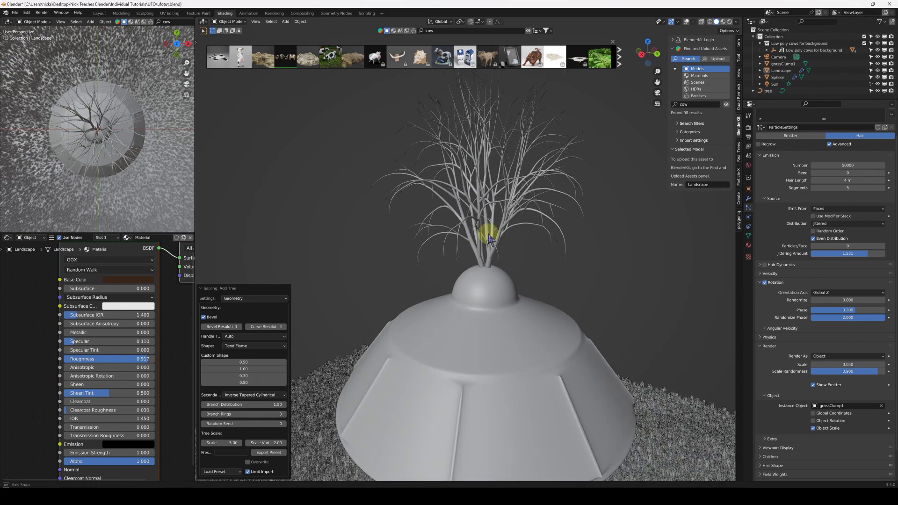
middle_drag(411, 239, 533, 246)
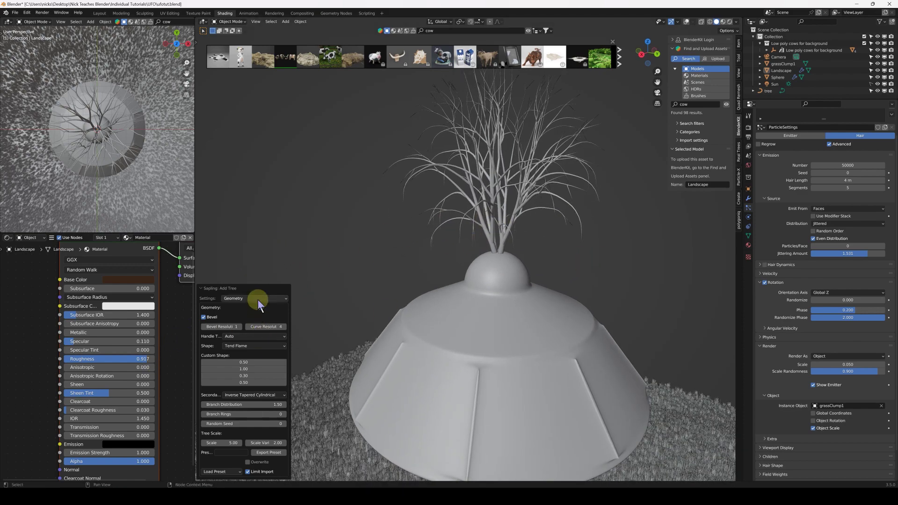
Step: Load the japanese_maple preset for the sapling tree
click(203, 290)
click(201, 475)
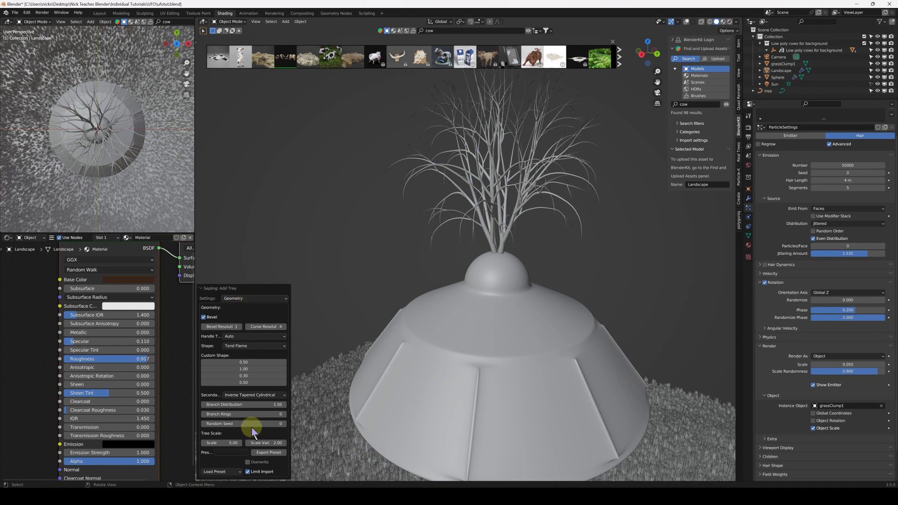
click(220, 471)
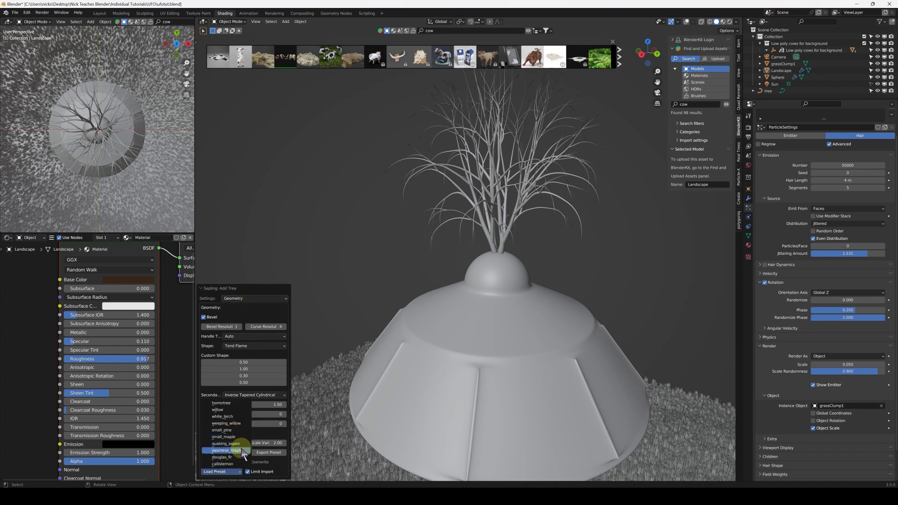
click(227, 451)
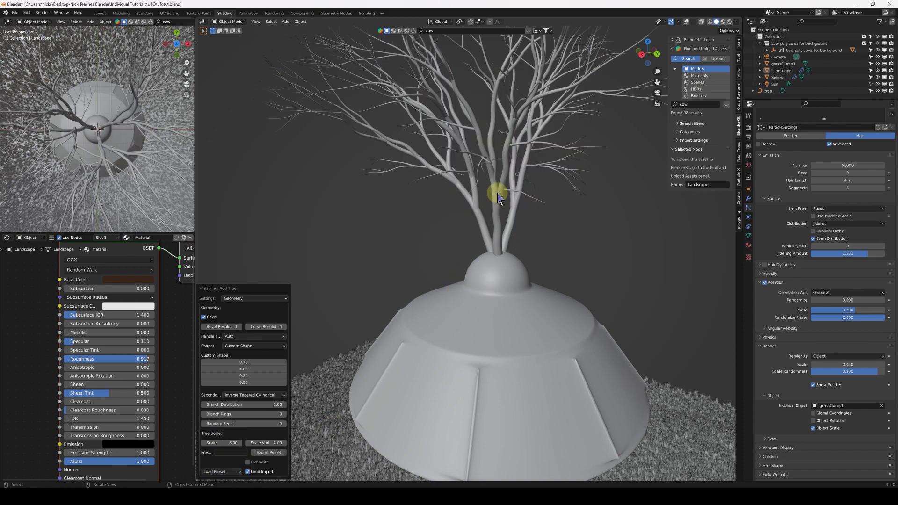
middle_drag(498, 197, 508, 262)
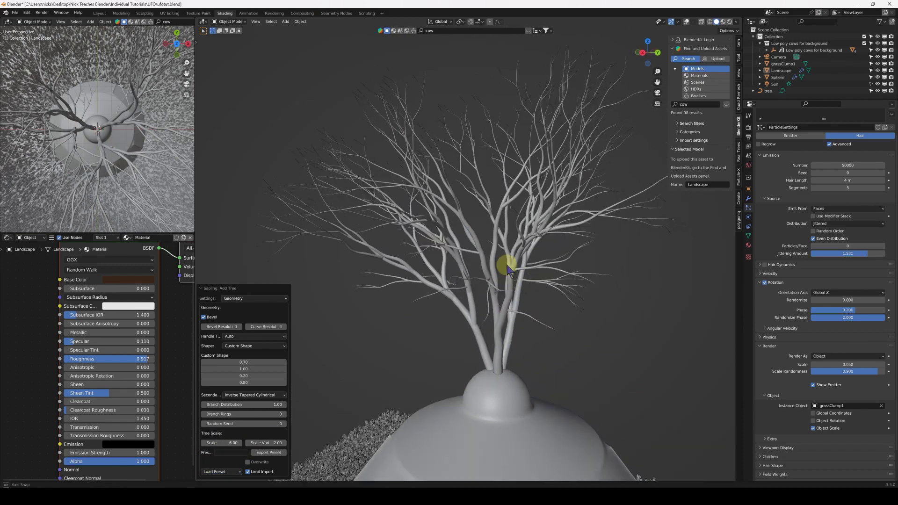
Step: Set the tree's Branch Splitting Levels to 3
click(258, 300)
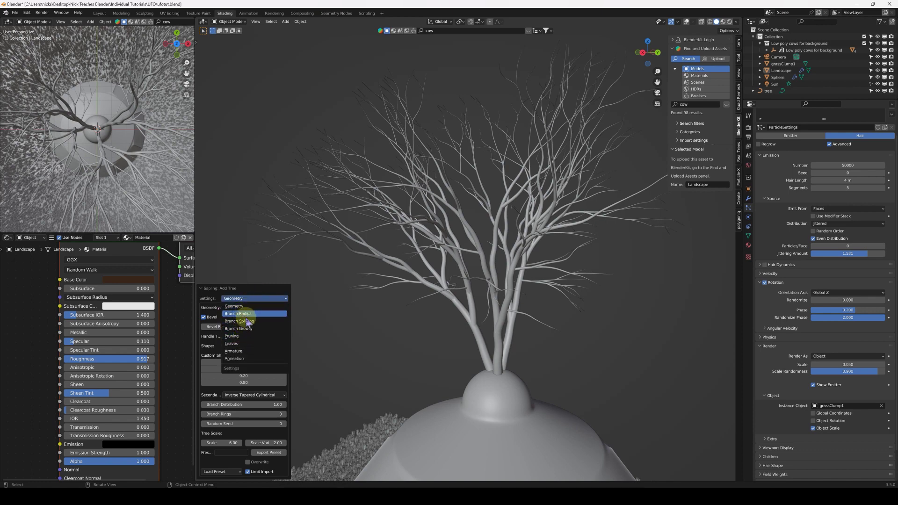
click(247, 321)
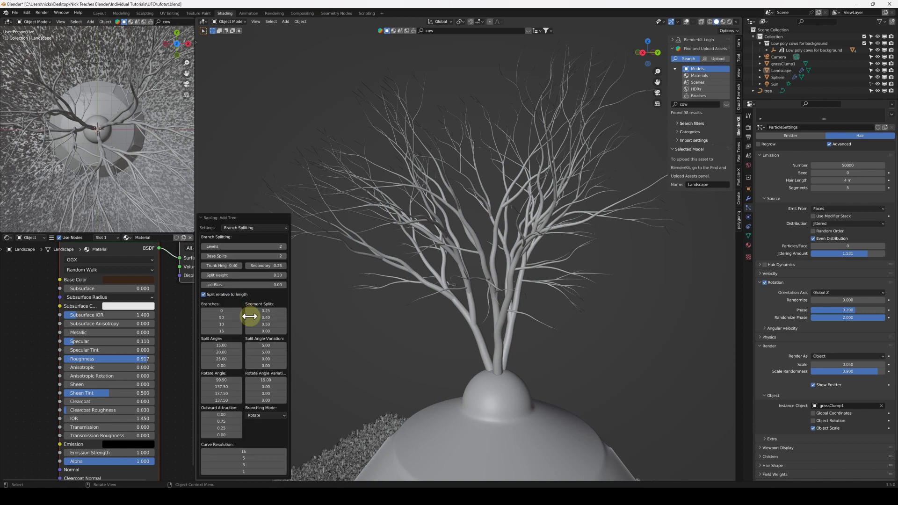
click(285, 246)
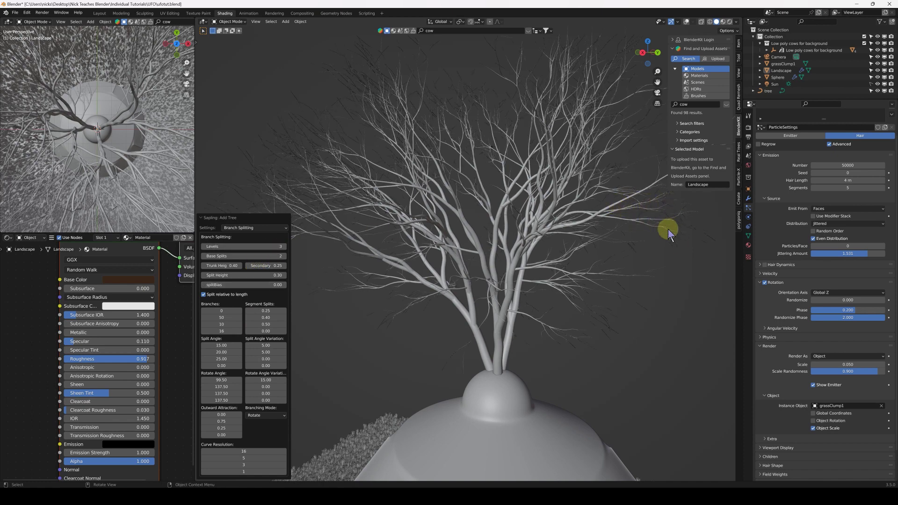
Step: Set the tree's Leaves value to 5, enable Show Leaves and inspect the foliage up close
click(244, 229)
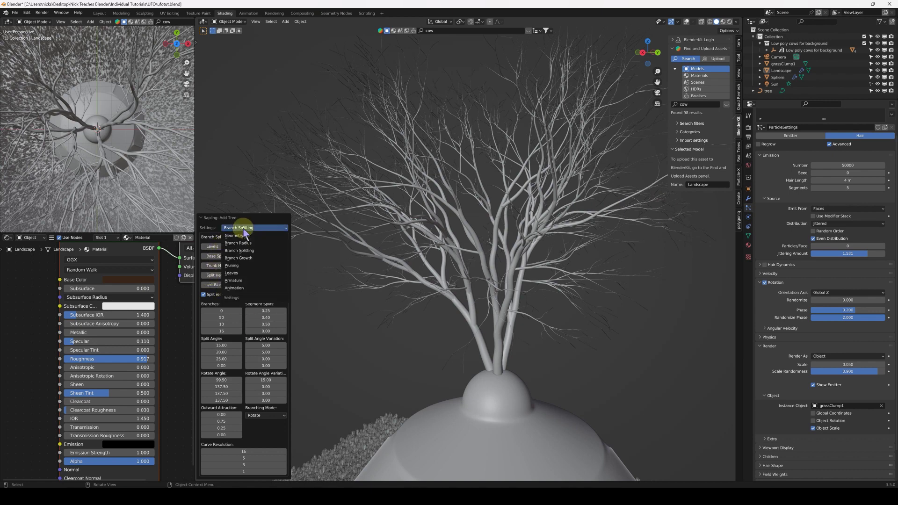
click(246, 274)
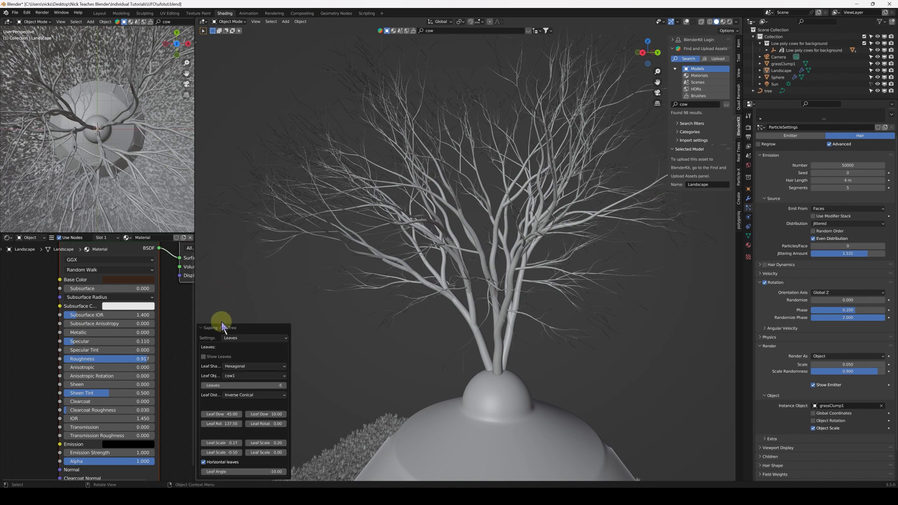
click(233, 386)
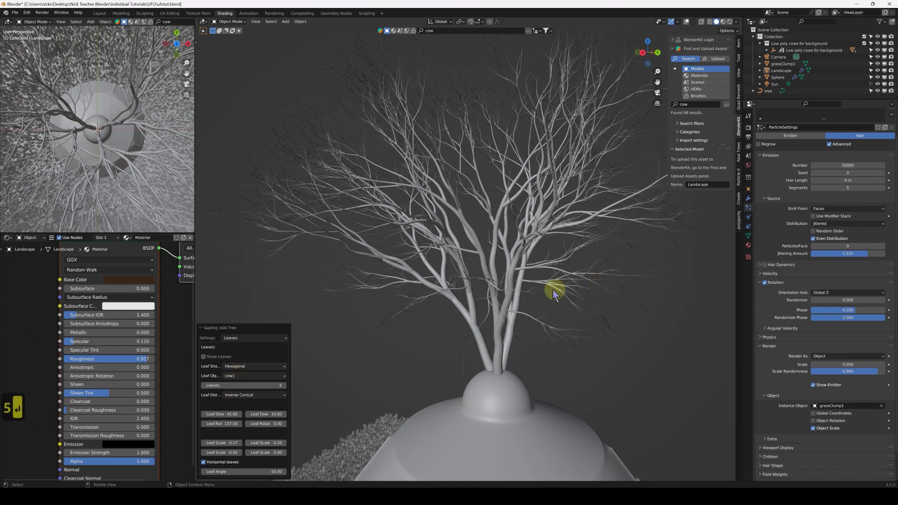
click(203, 357)
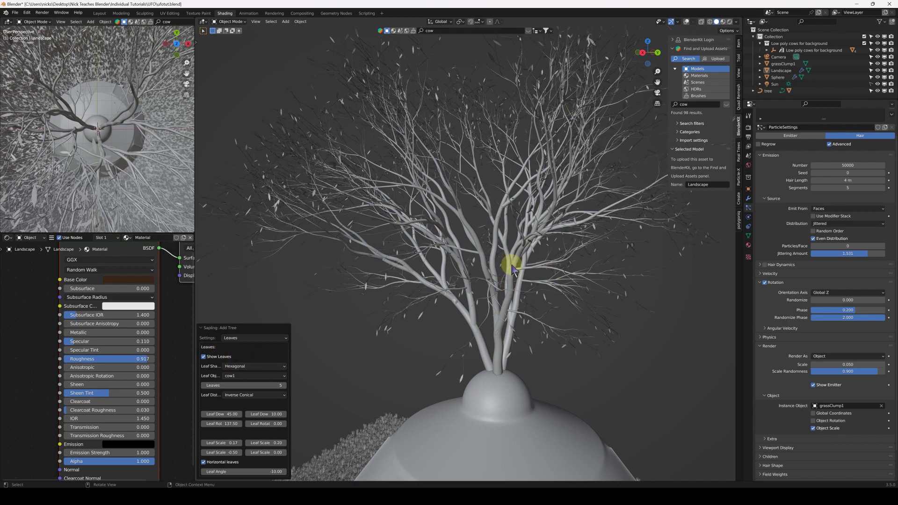
middle_drag(512, 268, 481, 268)
scroll(477, 275, up, 5)
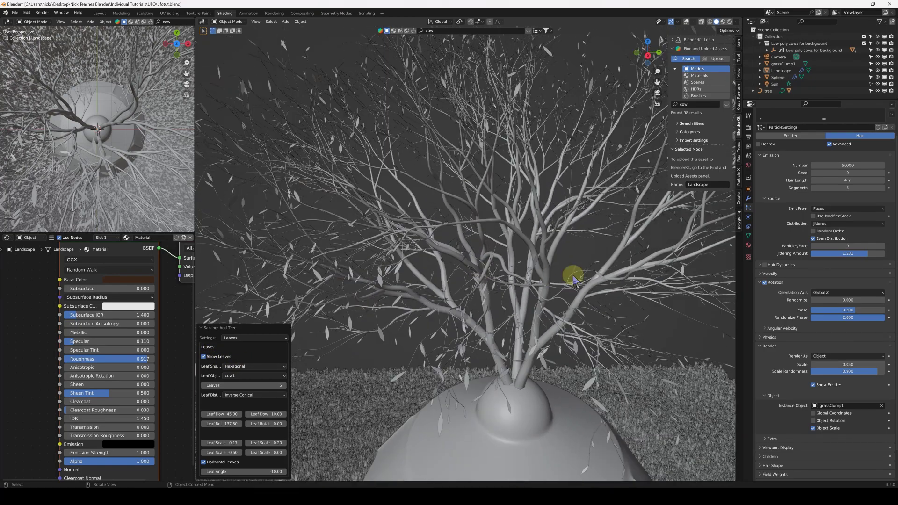
scroll(571, 274, down, 5)
scroll(330, 374, down, 2)
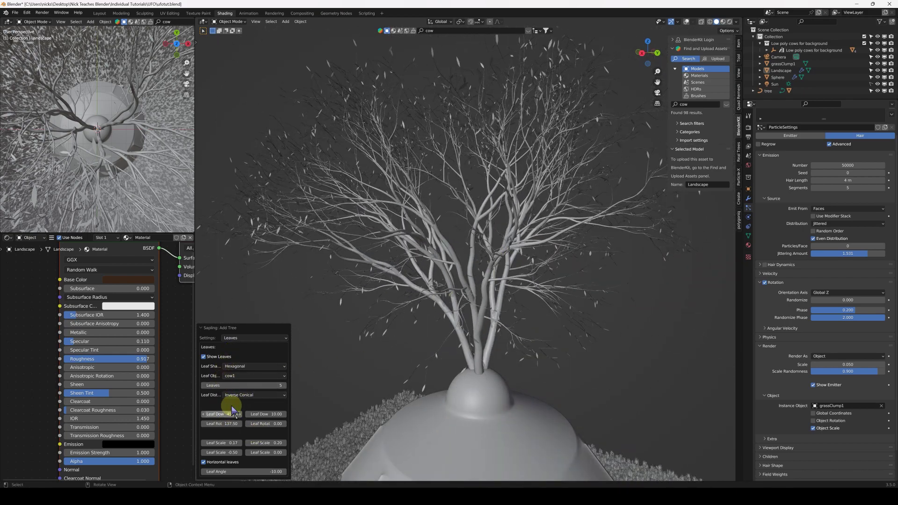
Step: Raise the tree's Leaves value to 100 and check the denser foliage from different distances
click(234, 385)
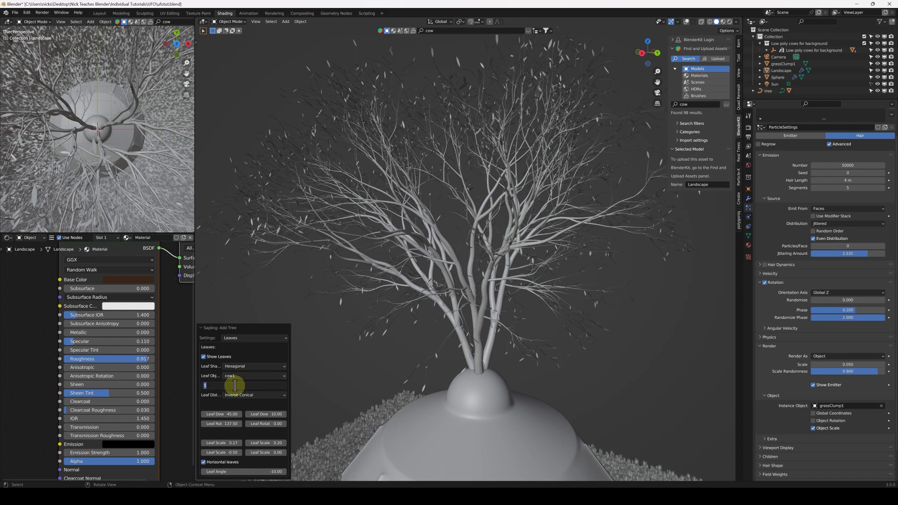
text(100)
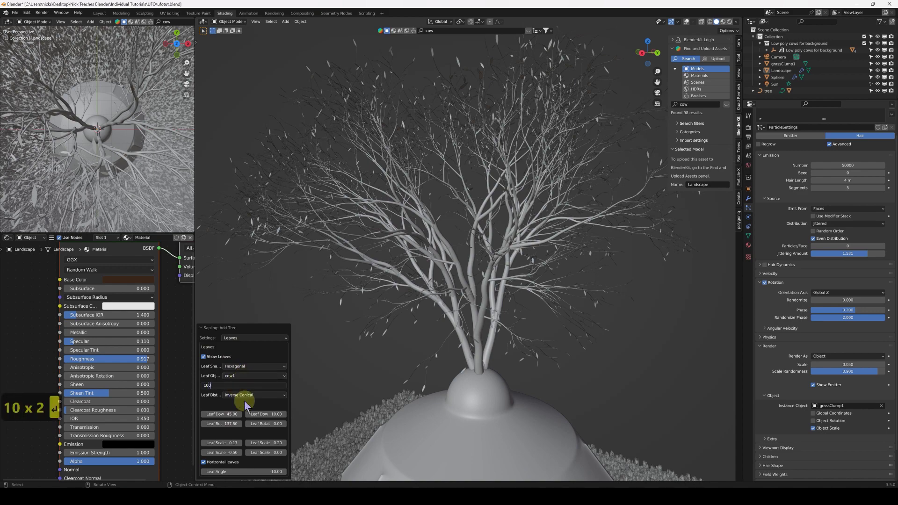
key(Return)
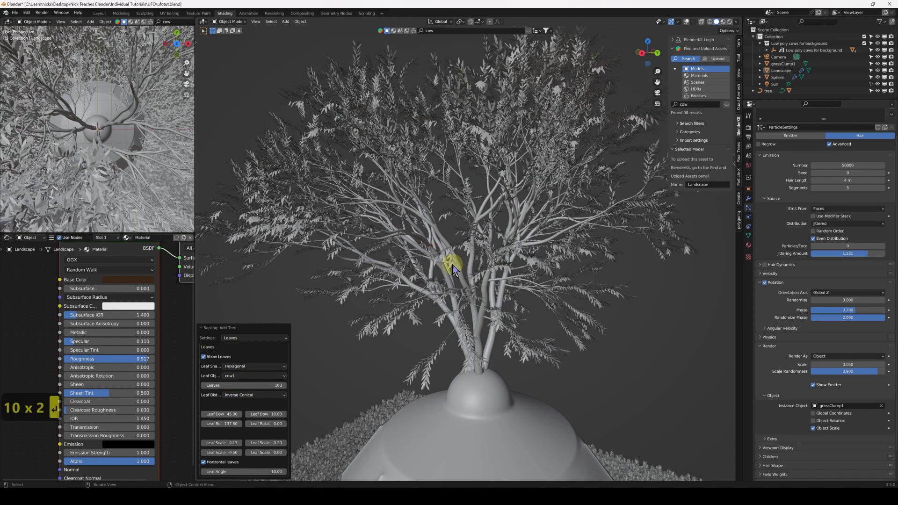
middle_drag(472, 264, 443, 265)
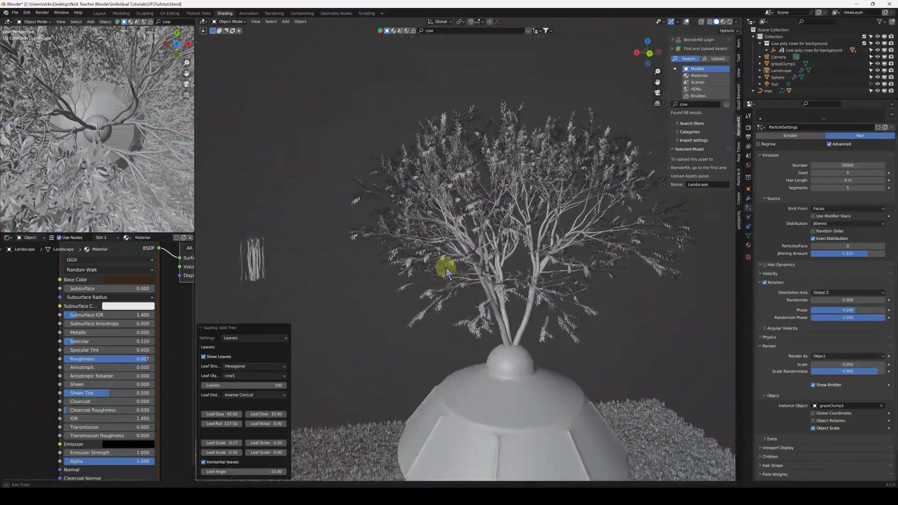
scroll(469, 239, up, 5)
scroll(469, 238, up, 4)
scroll(469, 239, down, 2)
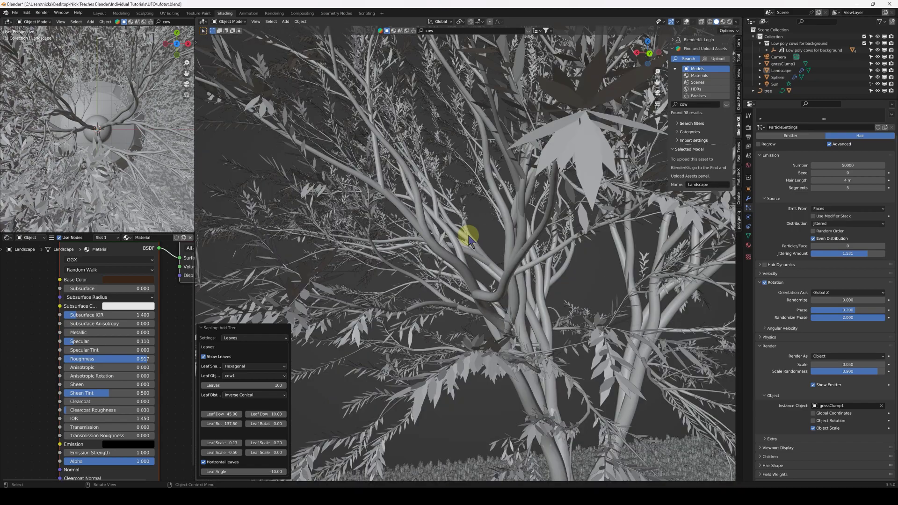
Step: Select the tree's leaves and switch the large 3D view to rendered shading
scroll(469, 238, down, 6)
middle_drag(480, 269, 517, 265)
scroll(496, 279, down, 3)
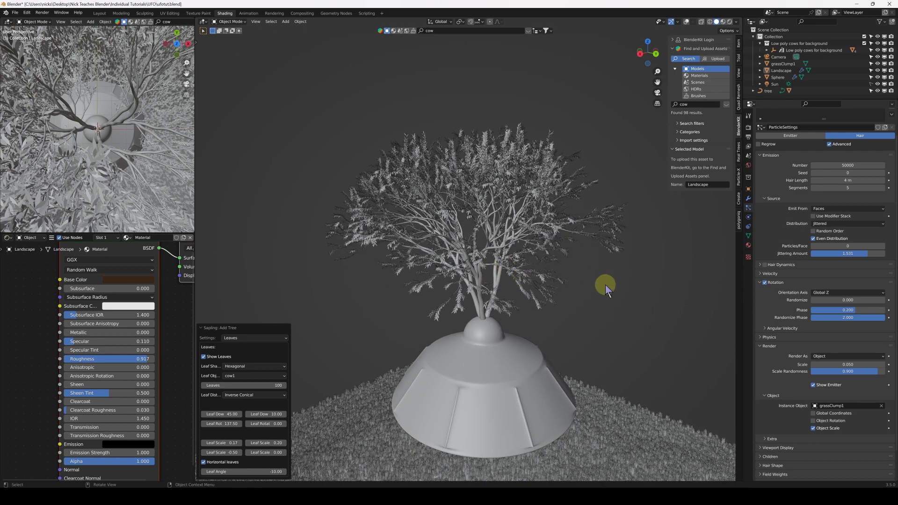
click(549, 185)
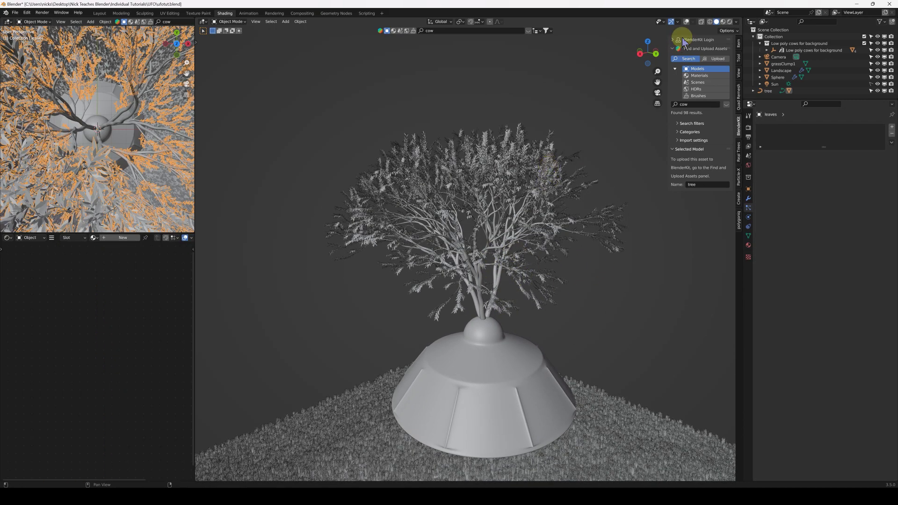
click(729, 22)
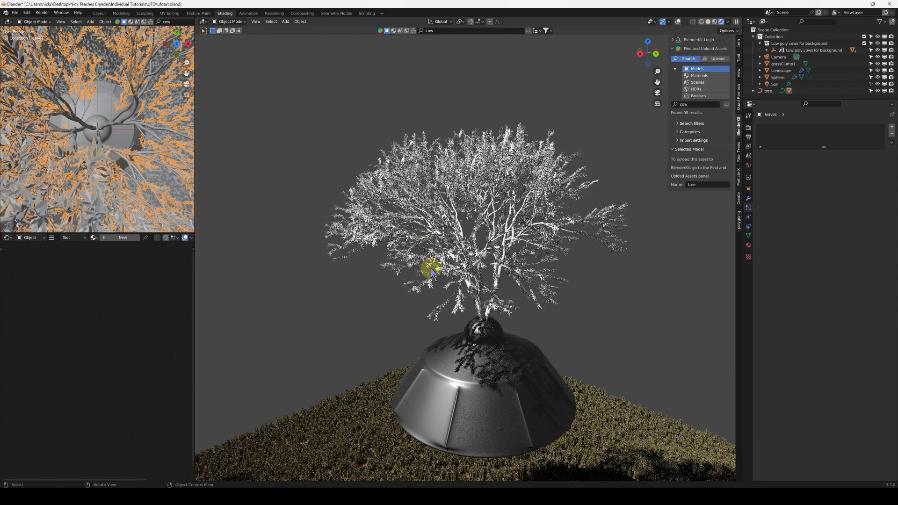
Step: Show the viewport overlays and create a new material for the selected leaves
click(678, 22)
click(426, 130)
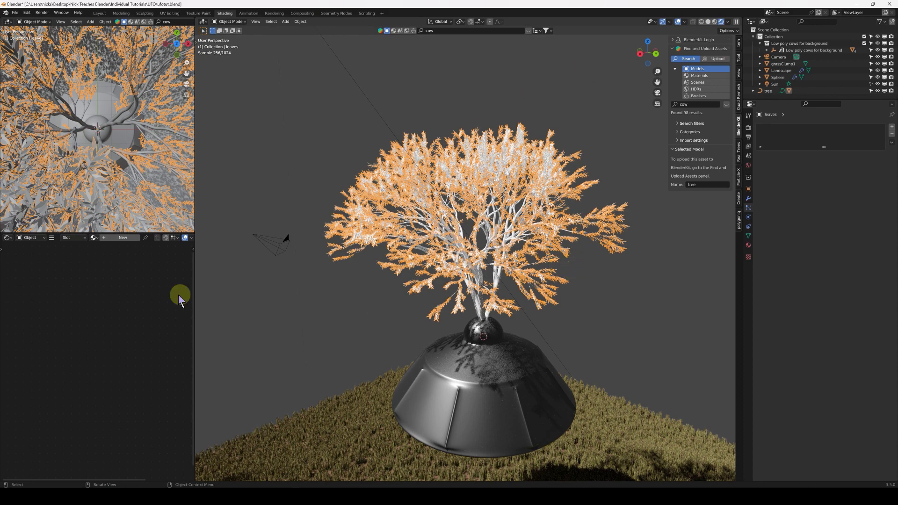
click(130, 245)
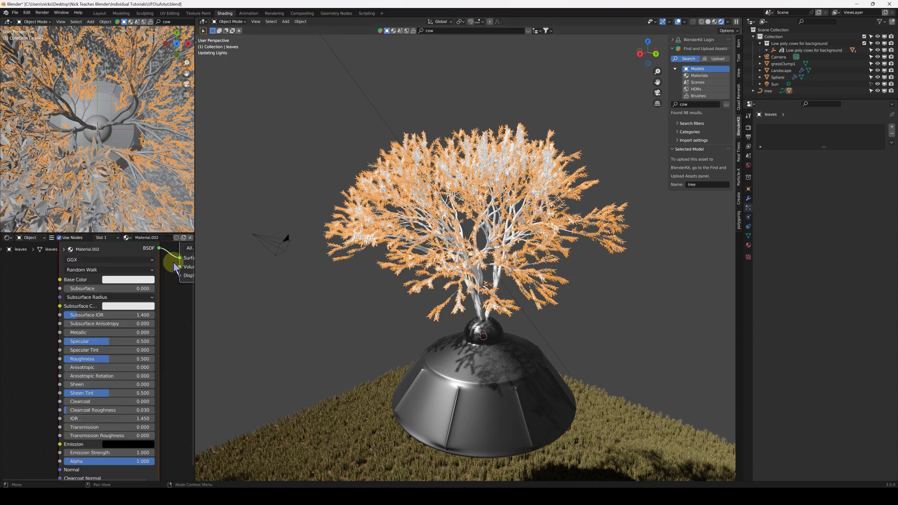
Step: Widen the node editor, hide the overlays in the rendered view and make room beside the leaves' Principled BSDF node
drag(195, 262, 361, 266)
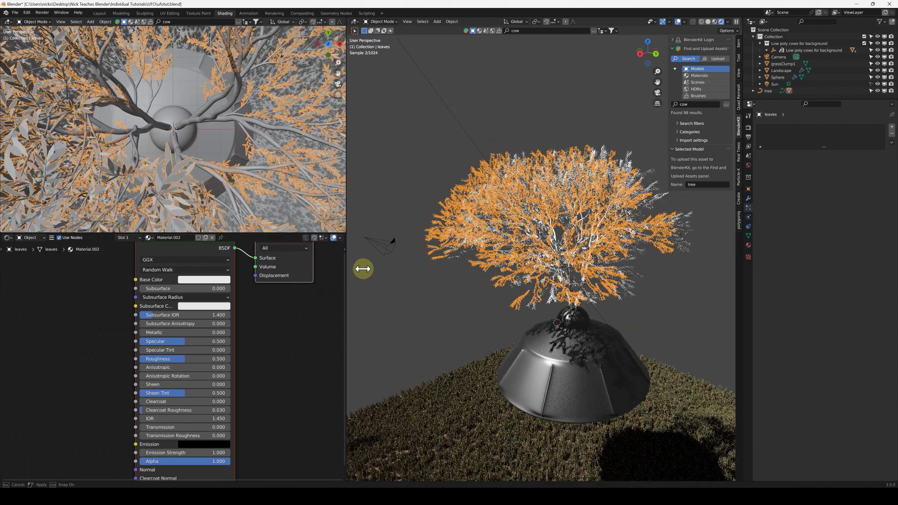
scroll(537, 228, up, 6)
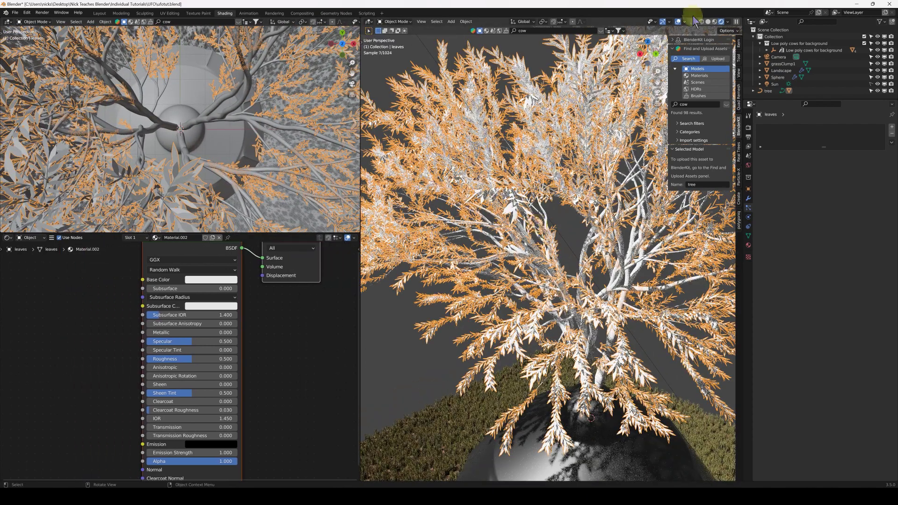
click(677, 23)
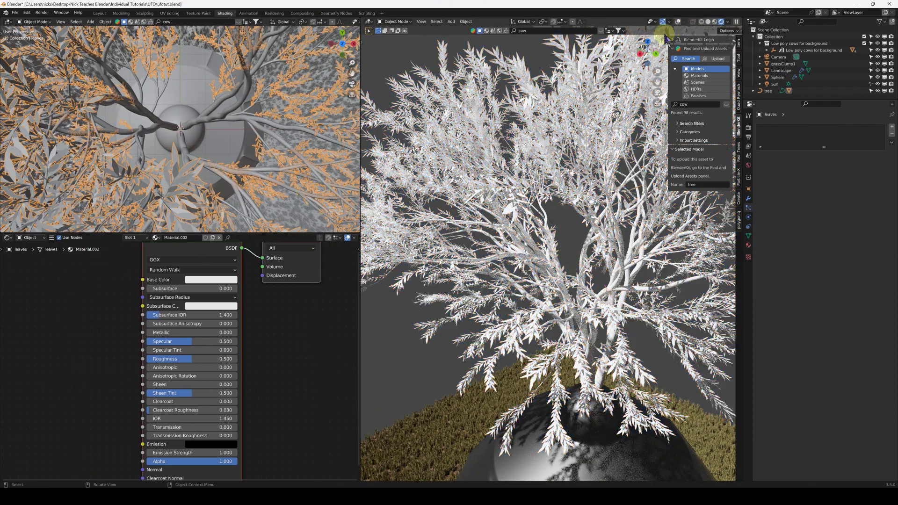
middle_drag(102, 315, 184, 344)
scroll(178, 331, down, 2)
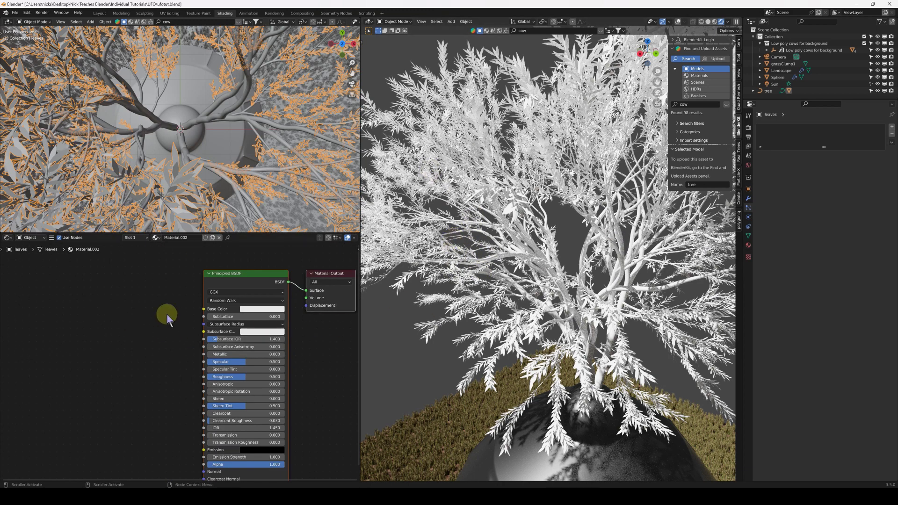
scroll(100, 315, down, 1)
middle_drag(46, 330, 88, 316)
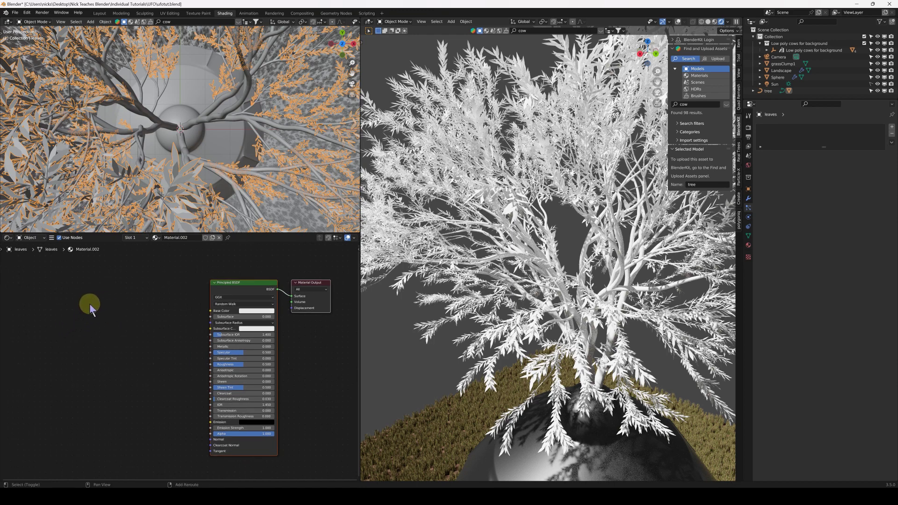
key(shift+a)
mouse_move(94, 315)
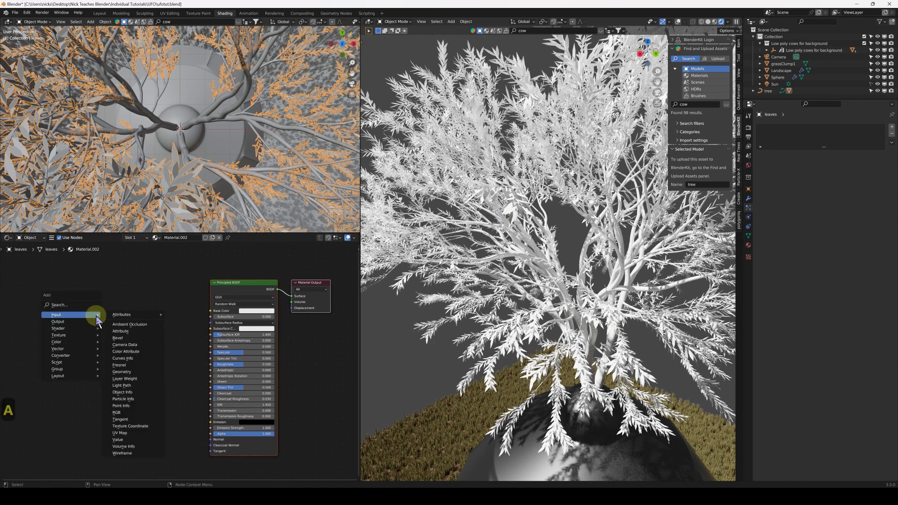
click(134, 392)
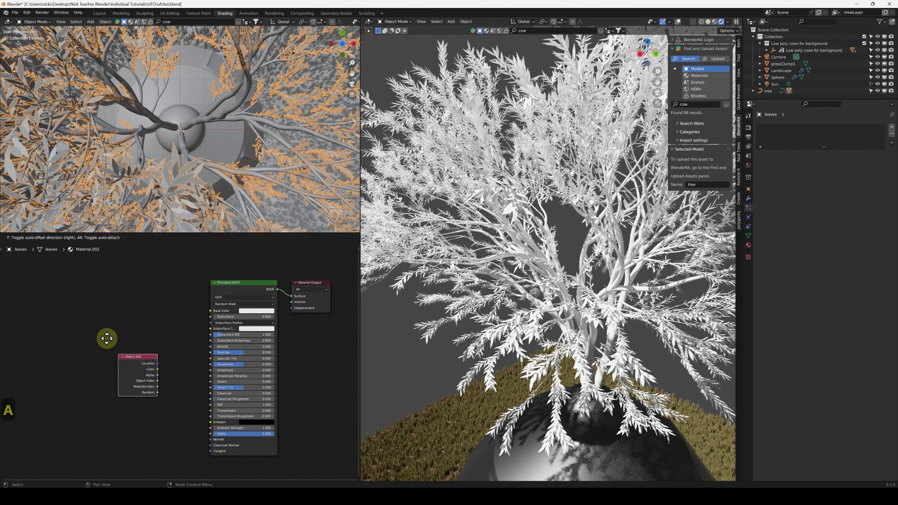
right_click(99, 330)
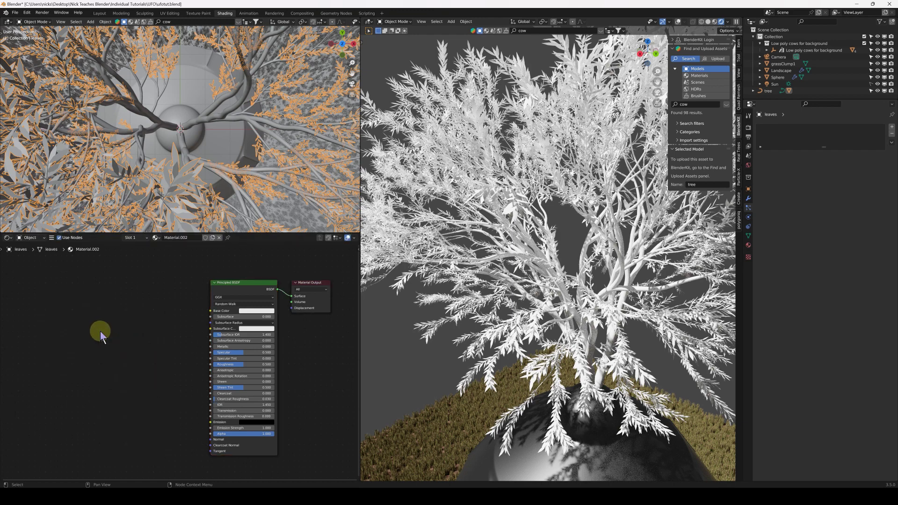
Step: Add a Geometry input node to the leaf material, well ahead of the Principled BSDF
key(shift+a)
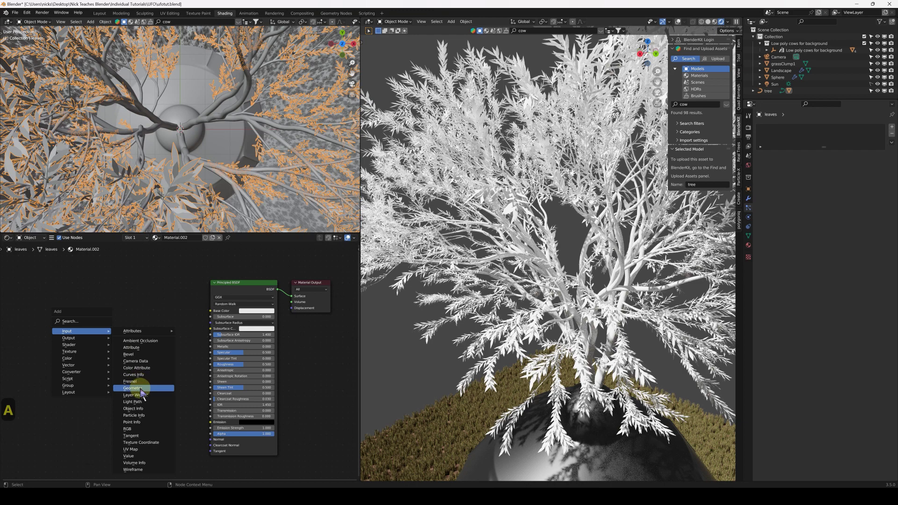
click(133, 388)
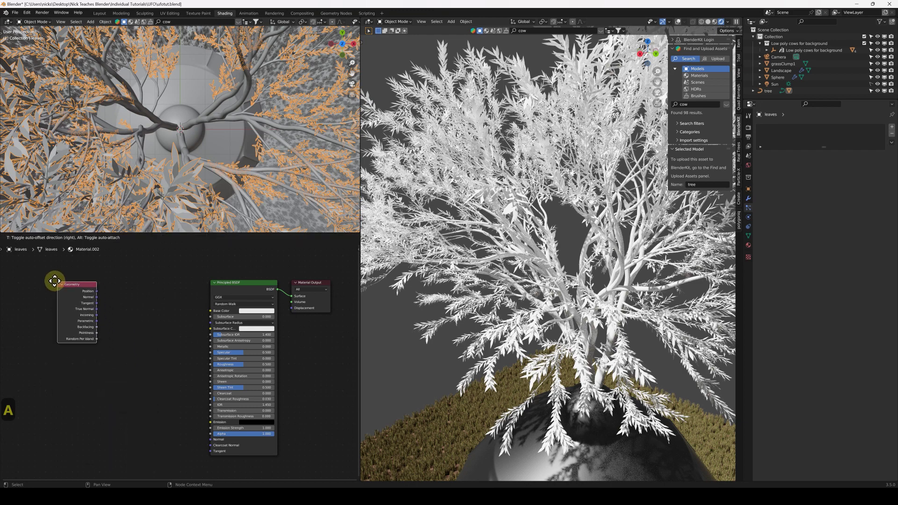
click(27, 294)
middle_drag(68, 335, 183, 345)
scroll(183, 345, up, 2)
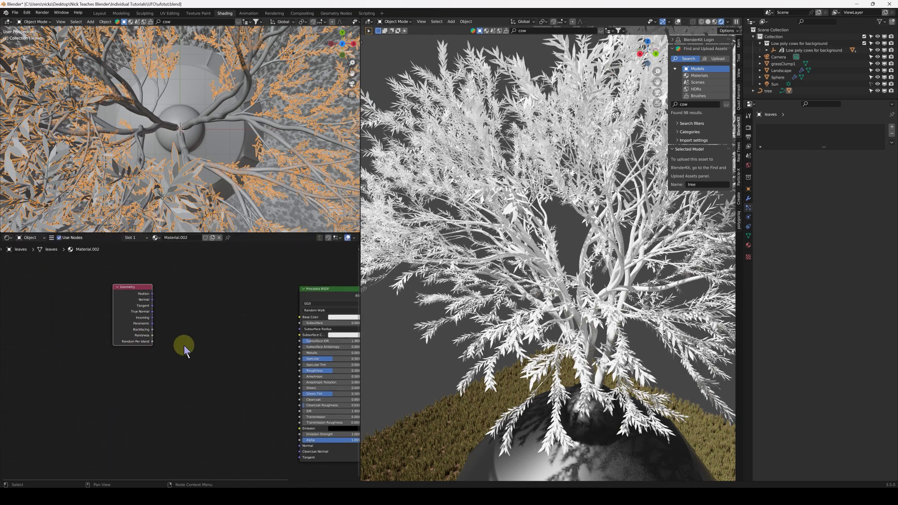
Step: Add a ColorRamp after the Geometry node and connect Random Per Island to its Fac input
key(shift+a)
mouse_move(179, 307)
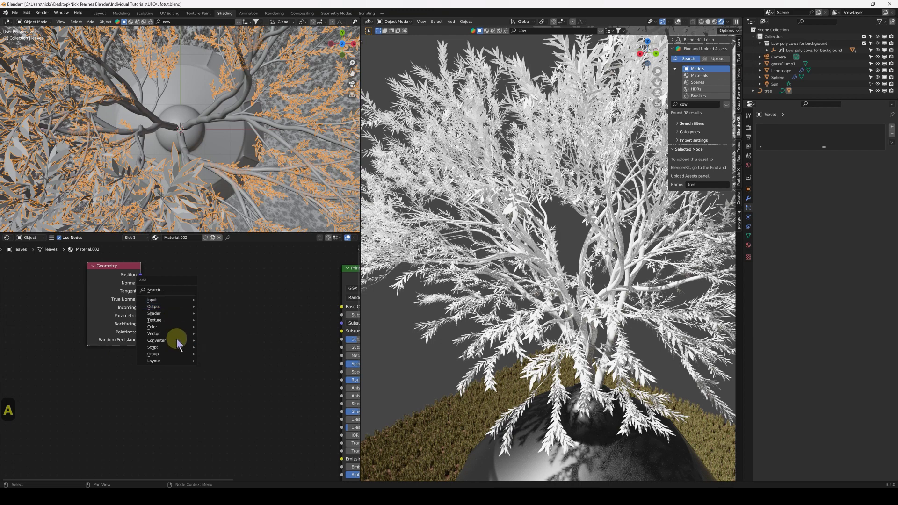
mouse_move(175, 328)
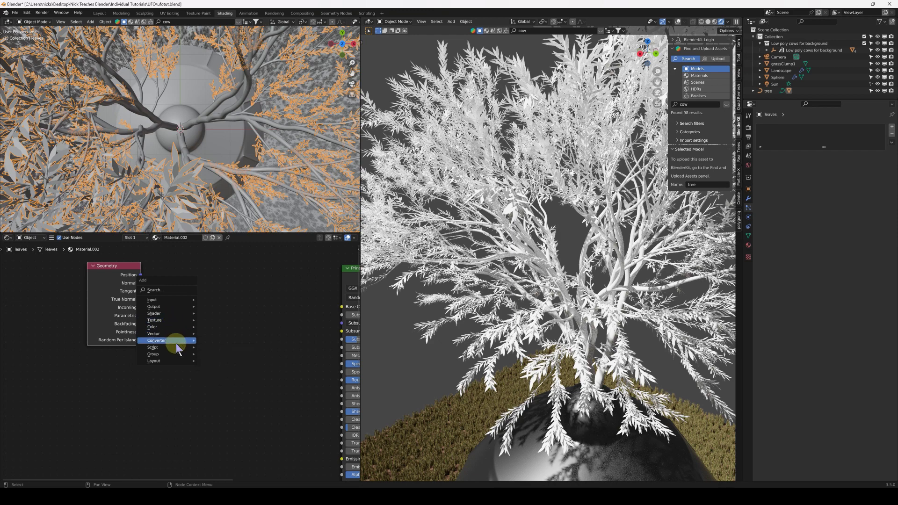
click(230, 354)
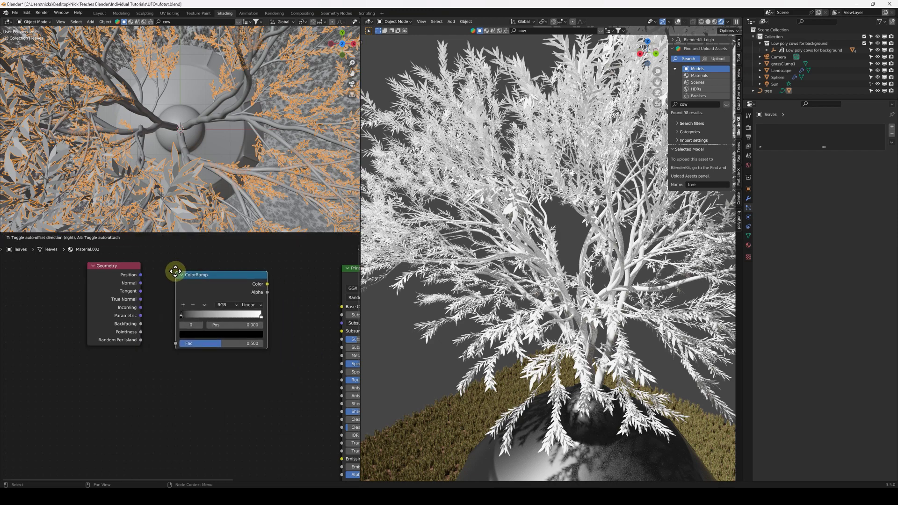
click(175, 268)
scroll(146, 320, up, 2)
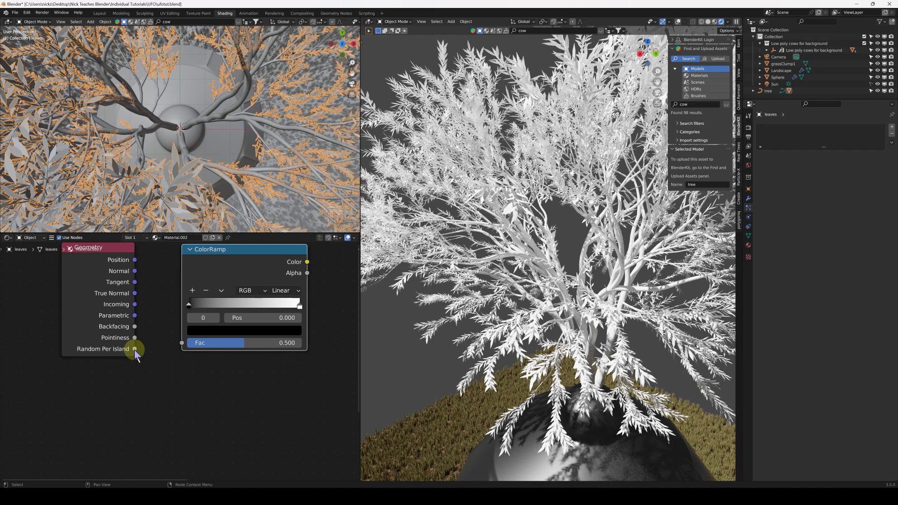
drag(134, 349, 182, 343)
Step: Remove the ColorRamp's black stop and color the remaining one leaf green with Hue 0.256, Saturation 0.964 and Value 0.419
middle_drag(198, 318, 155, 343)
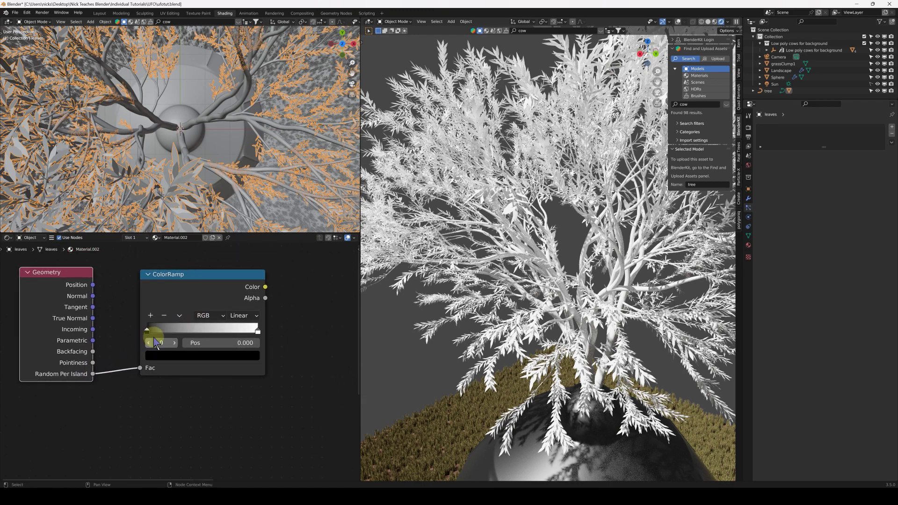
click(176, 300)
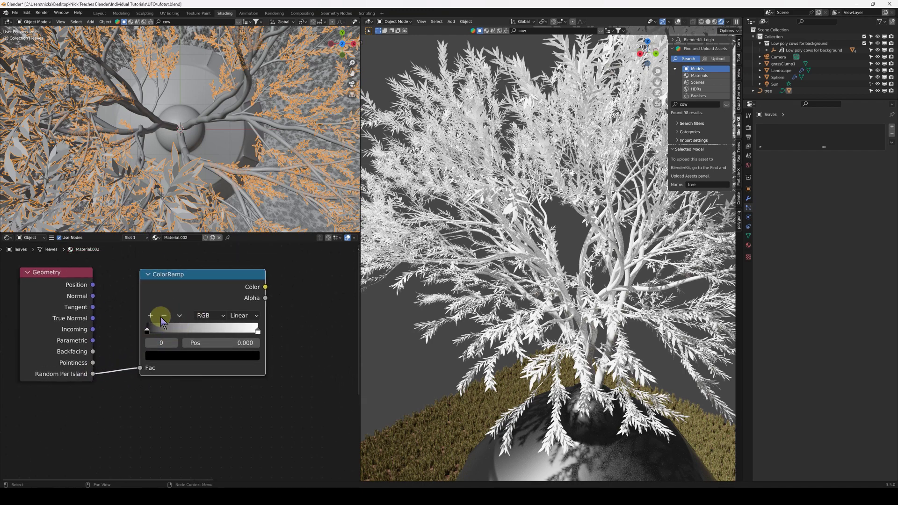
click(164, 316)
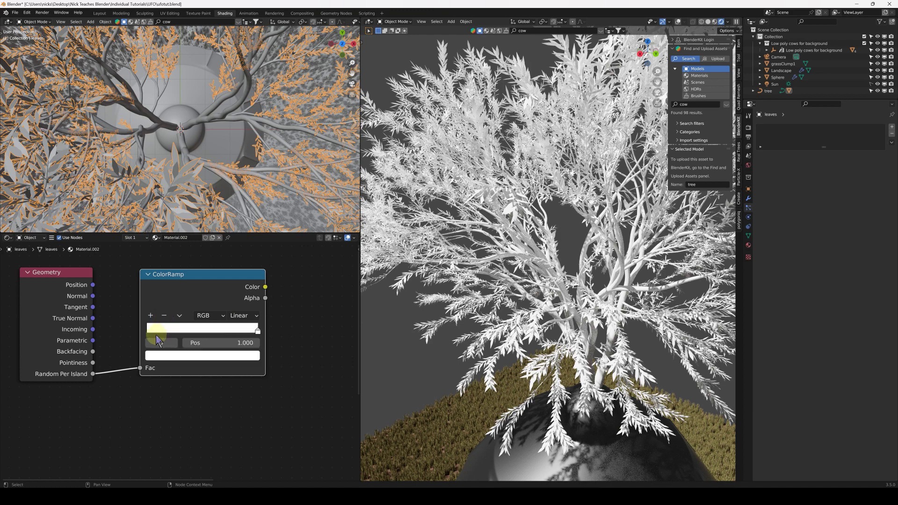
click(206, 354)
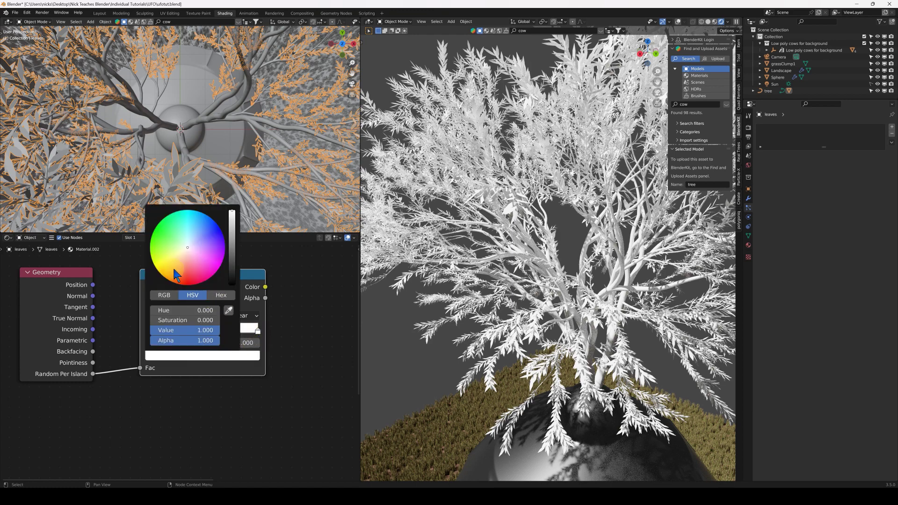
click(160, 253)
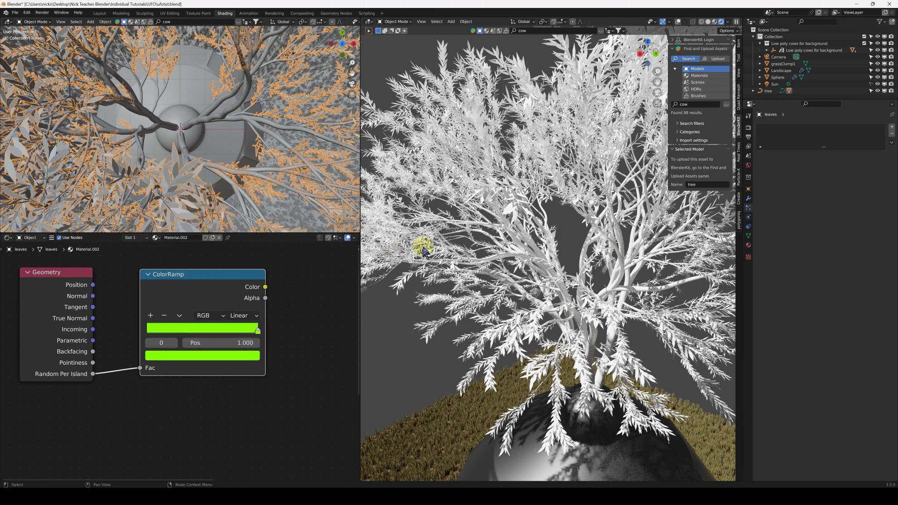
click(256, 356)
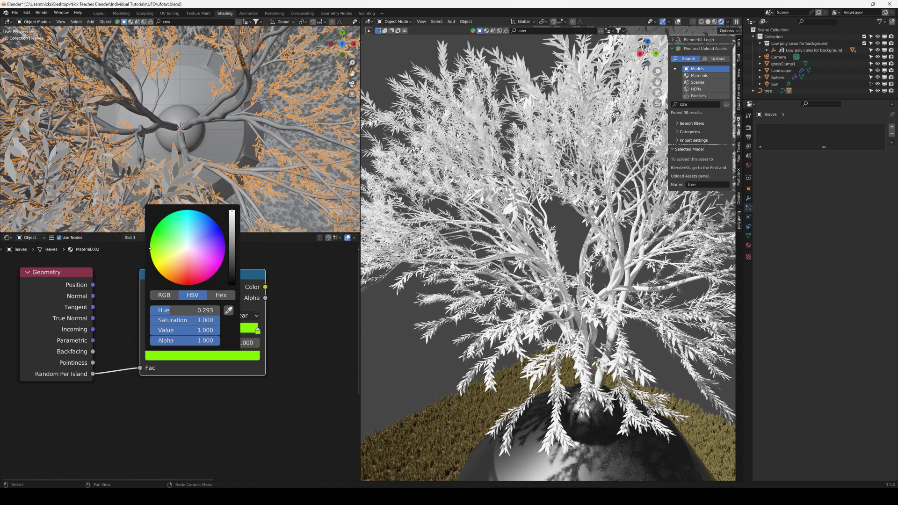
click(157, 252)
click(234, 240)
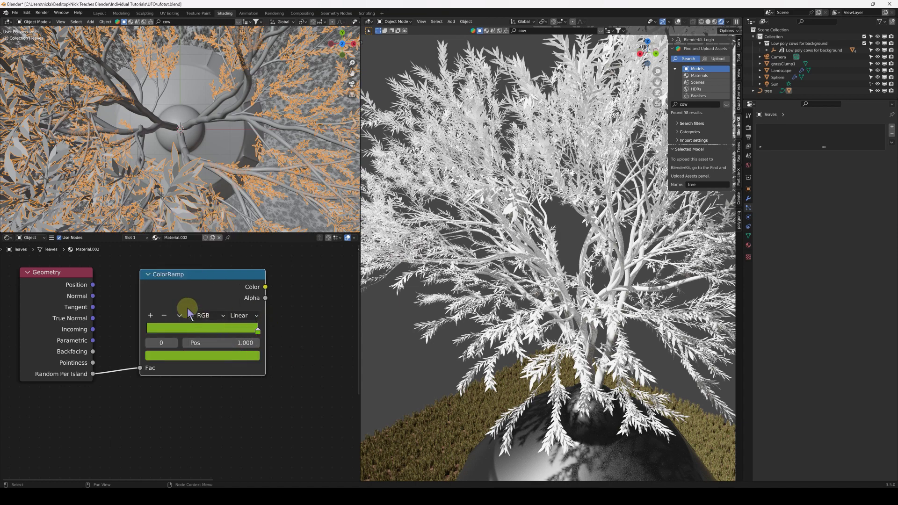
Step: Add a muted, darker green stop at 0.500 and an olive-yellow stop at 0.242 with Hue 0.168, Saturation 0.905 and Value 0.327
click(212, 358)
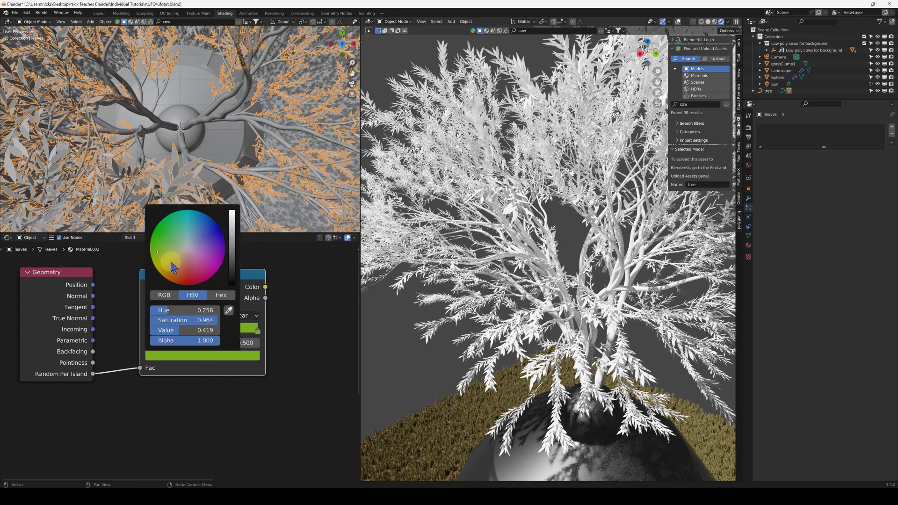
click(232, 251)
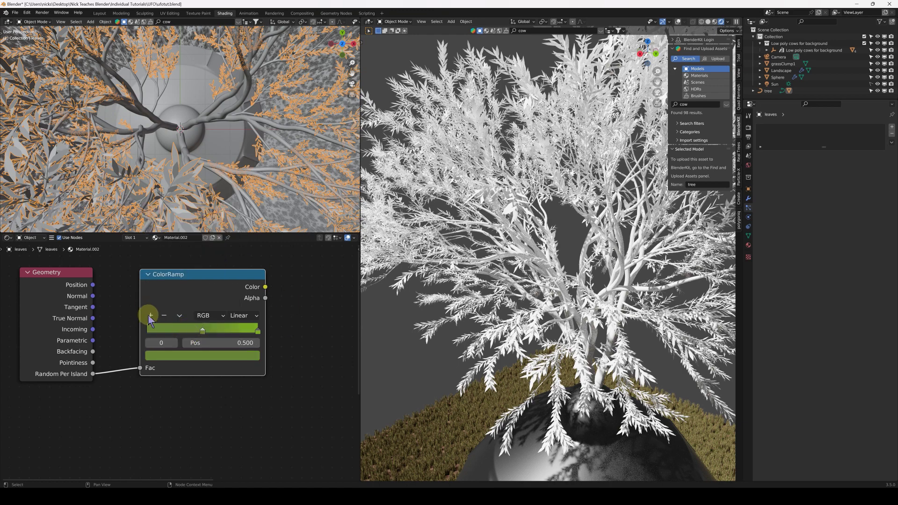
click(150, 315)
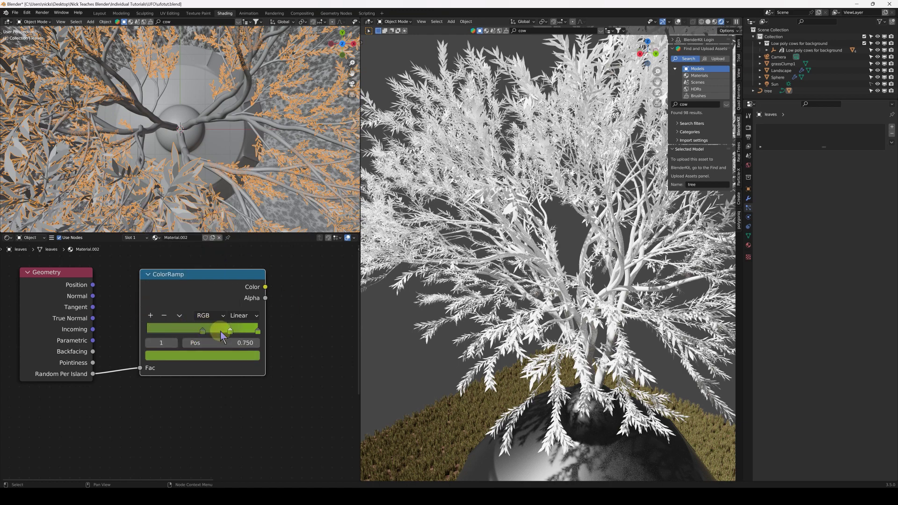
click(188, 356)
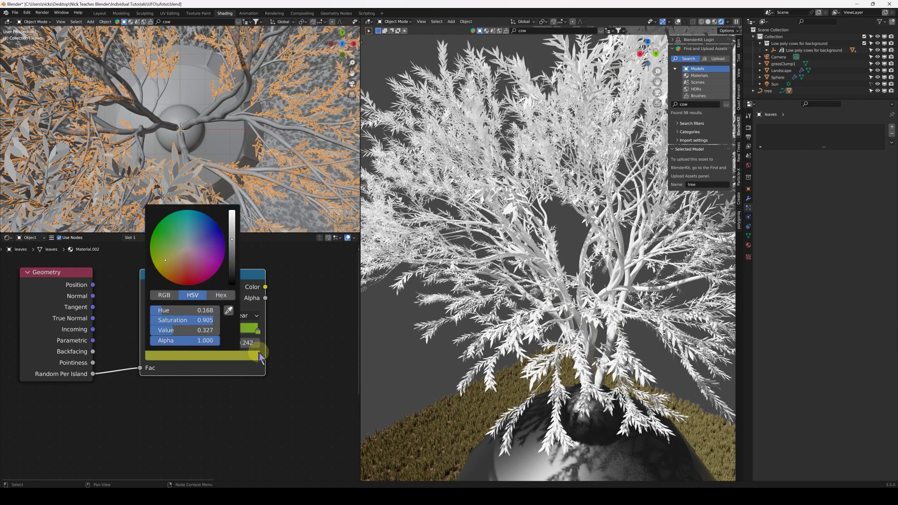
Step: Add a dark olive stop at position 0.701 and set the ColorRamp's interpolation to Constant
click(154, 315)
click(150, 315)
click(188, 332)
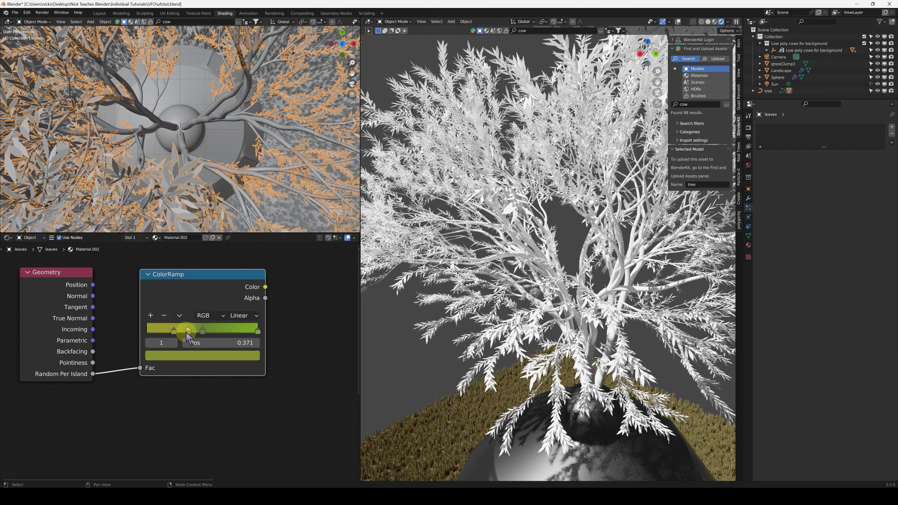
click(212, 356)
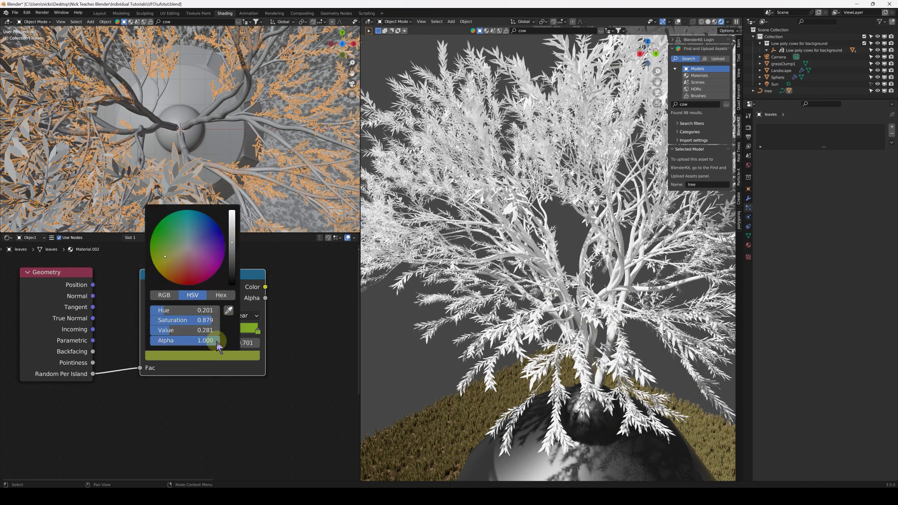
click(233, 257)
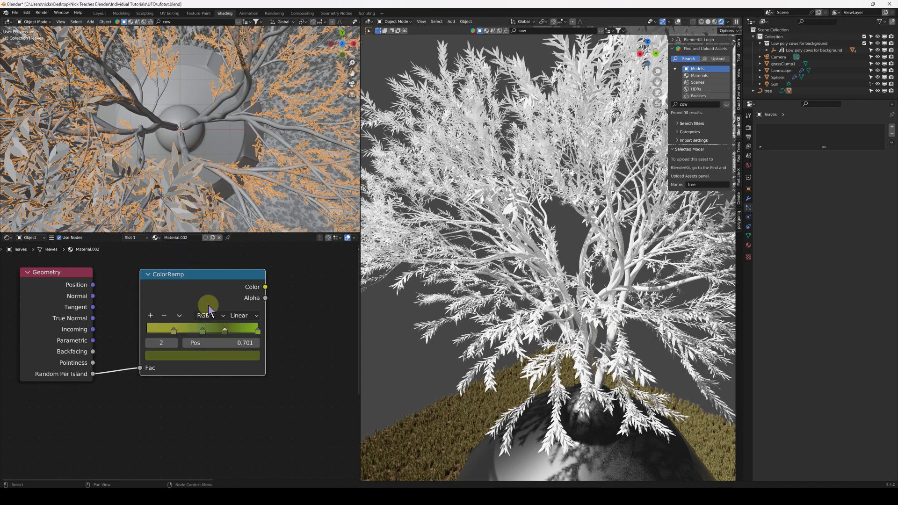
click(244, 316)
click(258, 370)
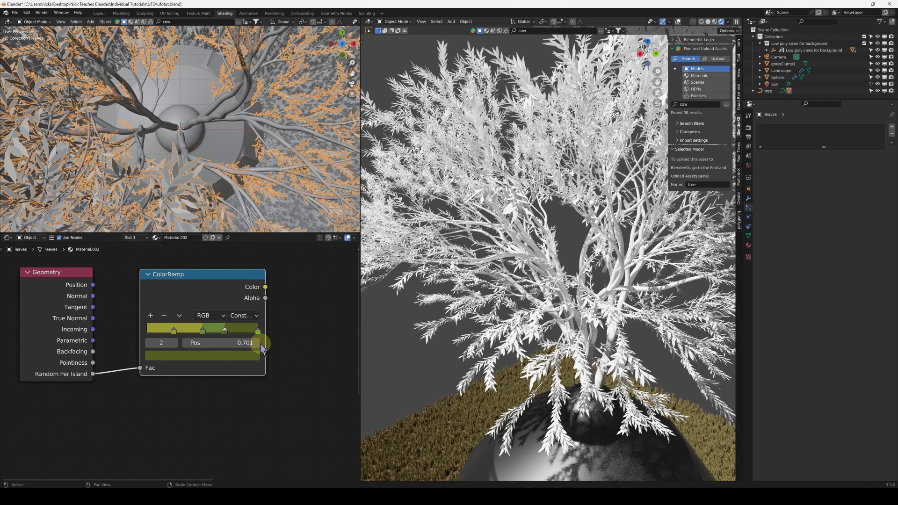
Step: Connect the ColorRamp's Color output to the Base Color of the leaves' Principled BSDF and check the tree
scroll(281, 350, down, 2)
middle_drag(297, 351, 177, 316)
drag(158, 287, 231, 317)
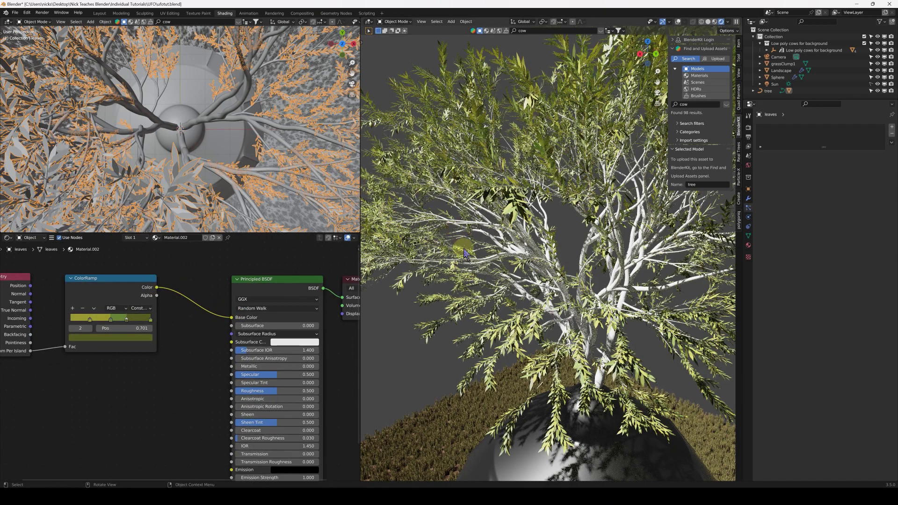
scroll(470, 291, up, 2)
middle_drag(470, 291, 521, 234)
scroll(523, 187, down, 3)
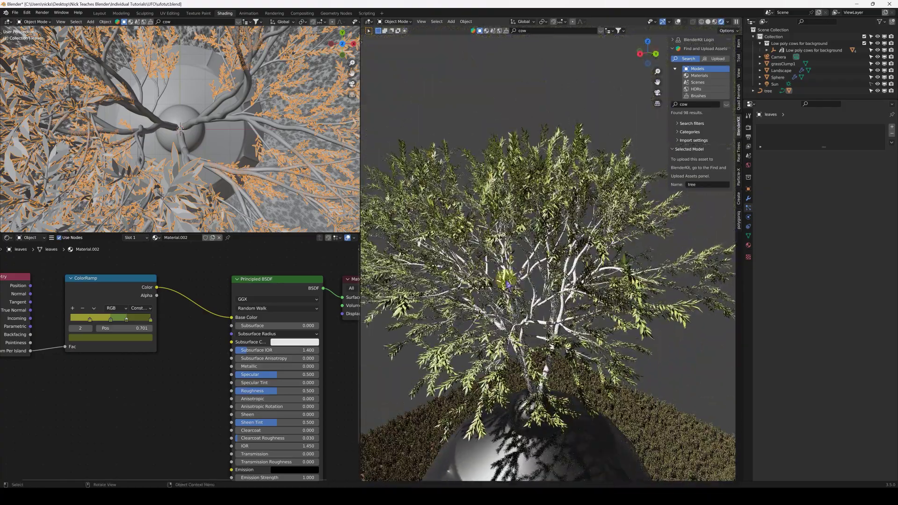
scroll(520, 266, up, 3)
scroll(520, 266, down, 3)
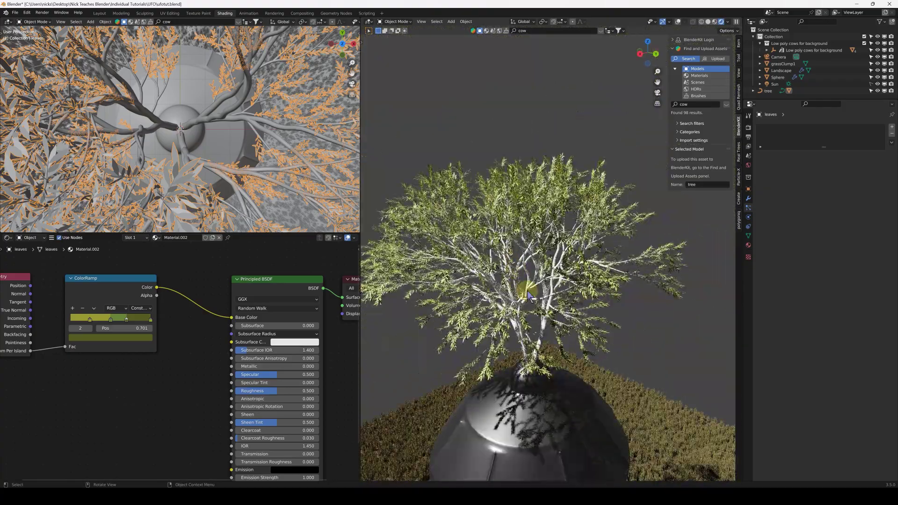
Step: Give the tree's trunk and branches a new material with a dark reddish-brown base color, Hue 0.024 and Saturation 0.942
click(544, 336)
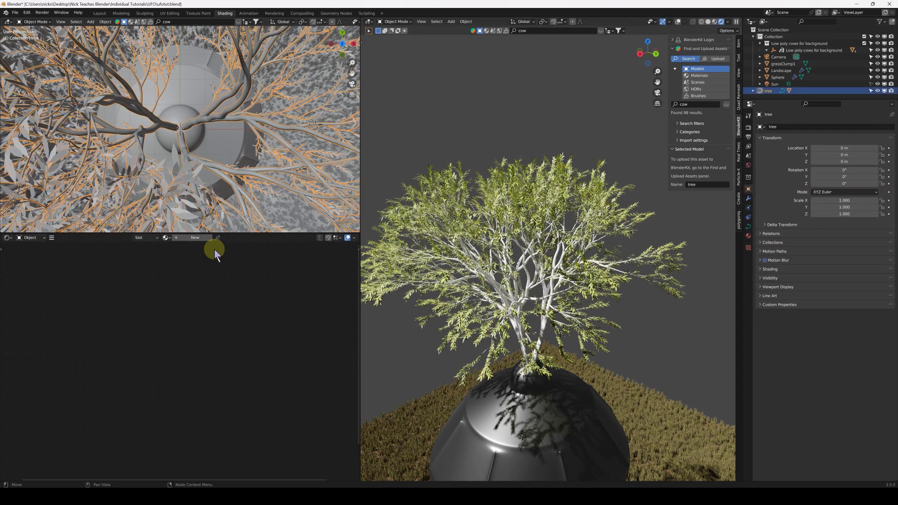
click(195, 238)
click(295, 317)
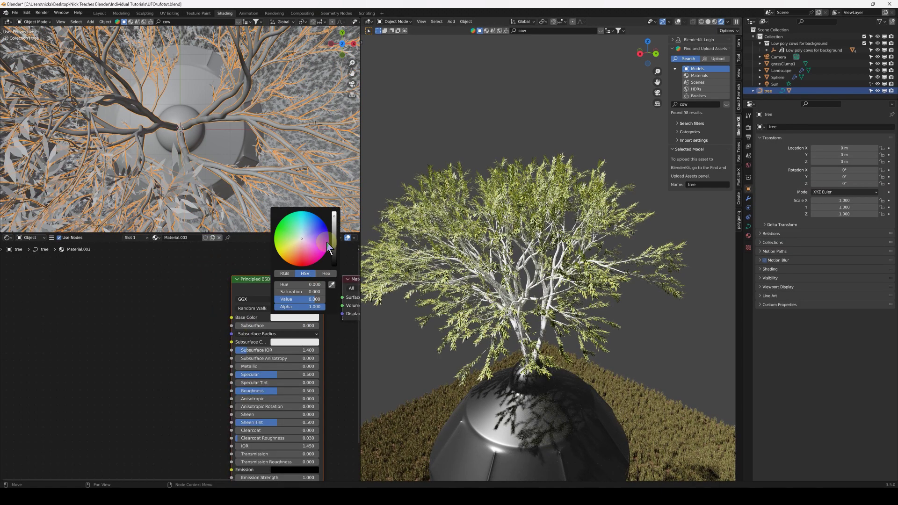
click(295, 258)
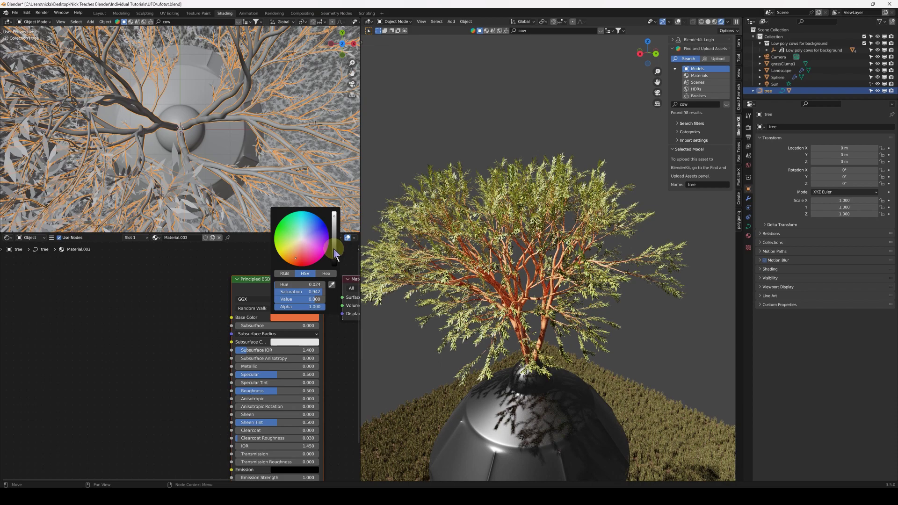
click(334, 255)
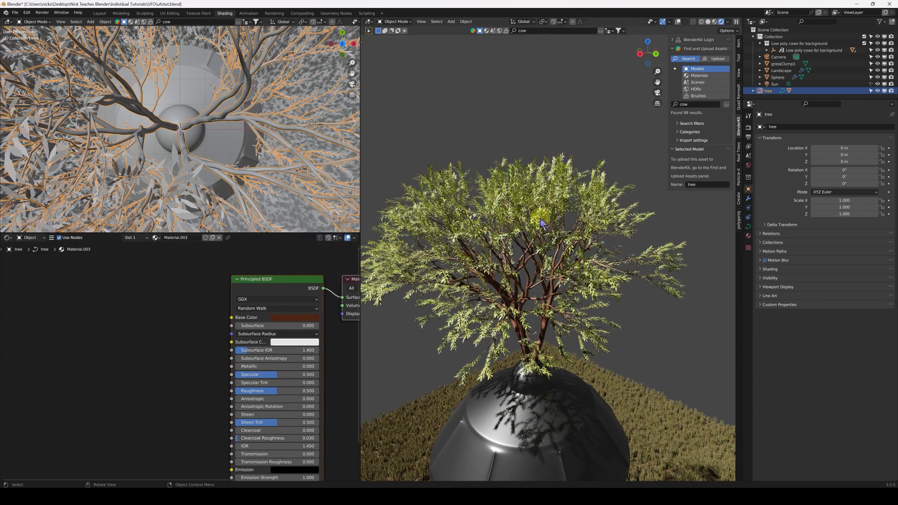
Step: Select the UFO and turn on the overlays in the rendered viewport
middle_drag(541, 224, 520, 226)
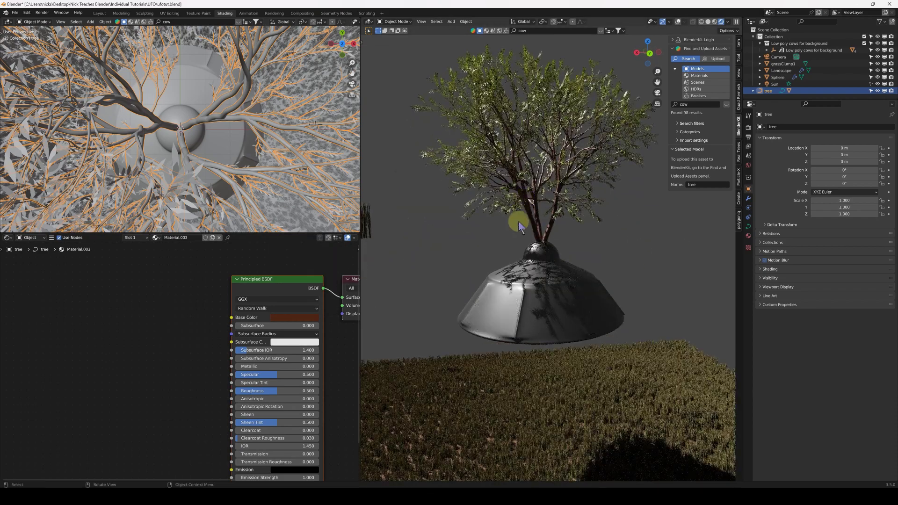
scroll(520, 227, down, 3)
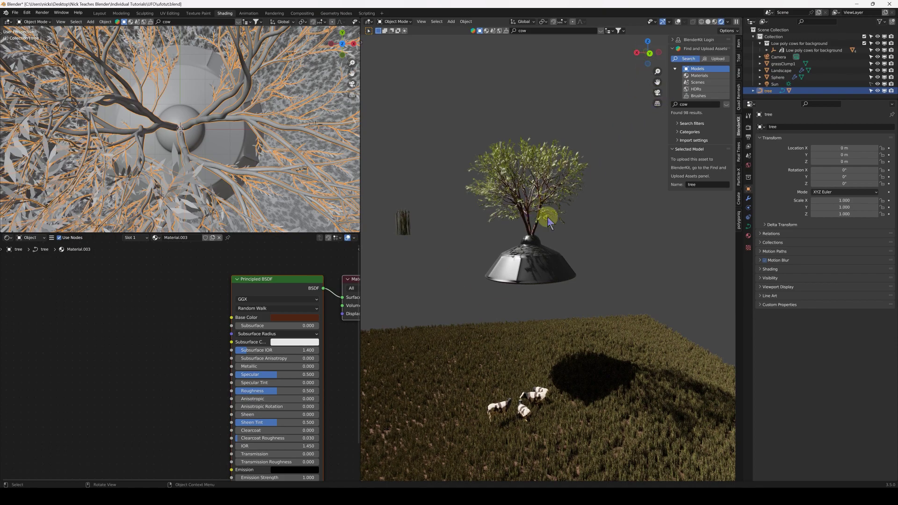
shift+middle_drag(526, 242, 559, 225)
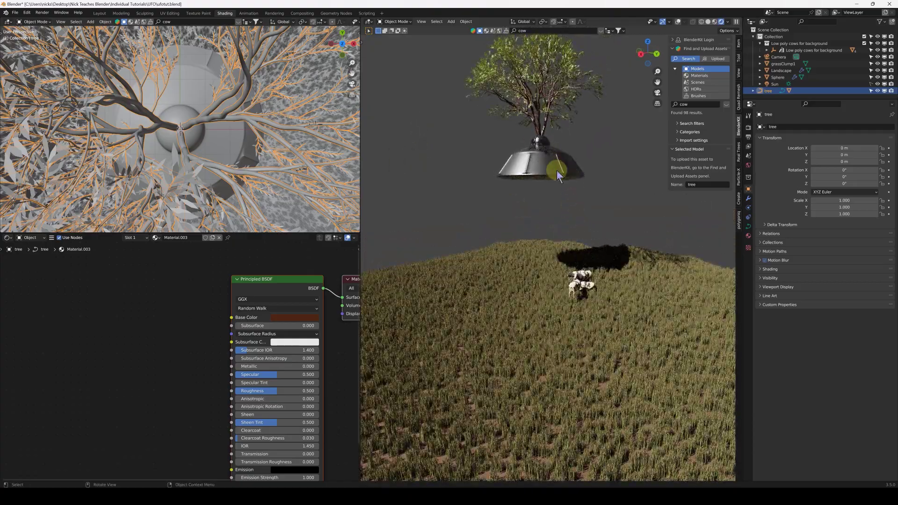
click(570, 172)
middle_drag(570, 172, 667, 18)
click(677, 22)
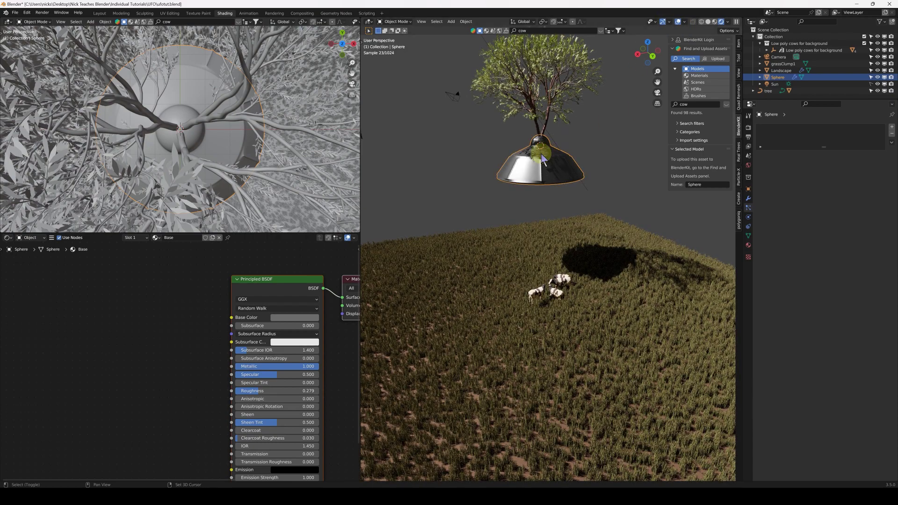
Step: Move the UFO out from under the tree in top view, placing it over the hill's upper-left part
middle_drag(547, 168, 527, 191)
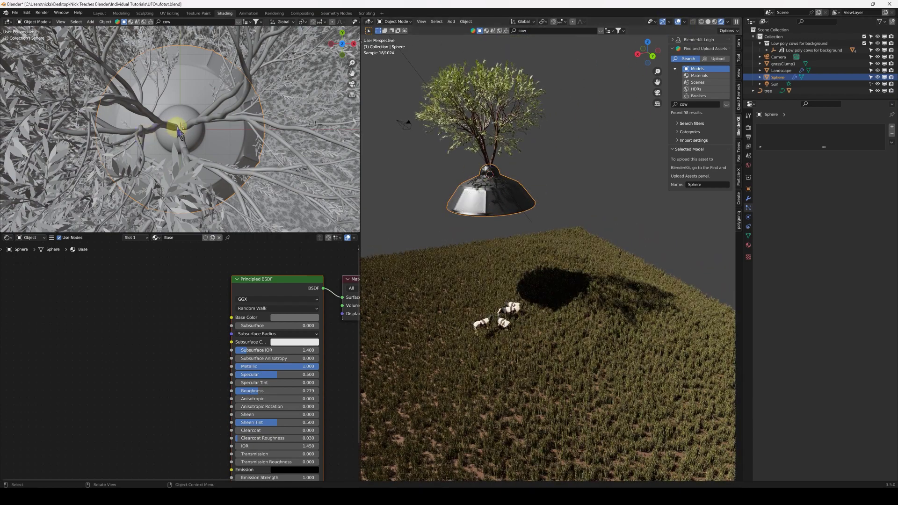
scroll(176, 132, down, 8)
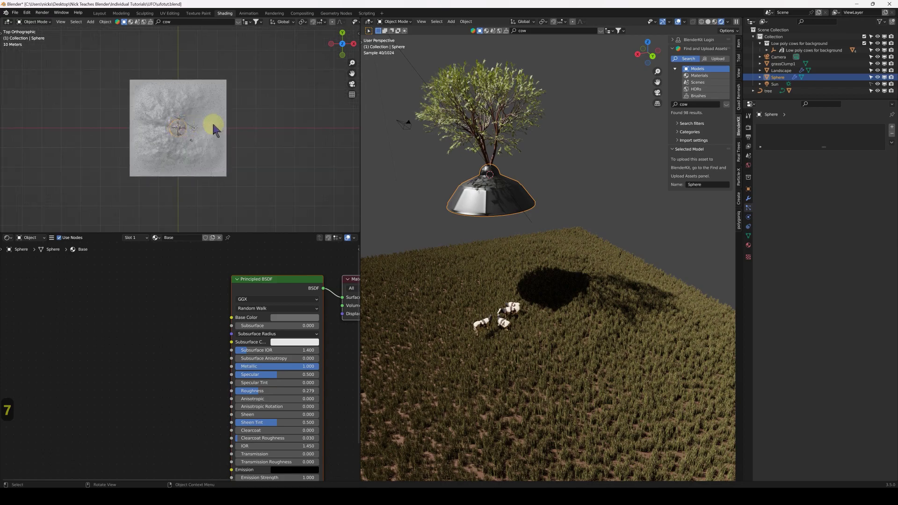
key(g)
click(215, 100)
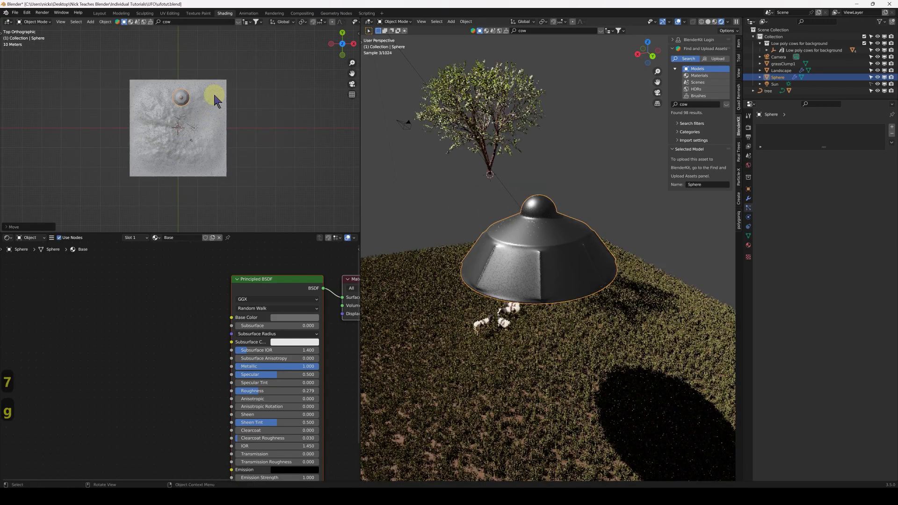
middle_drag(511, 226, 552, 219)
key(g)
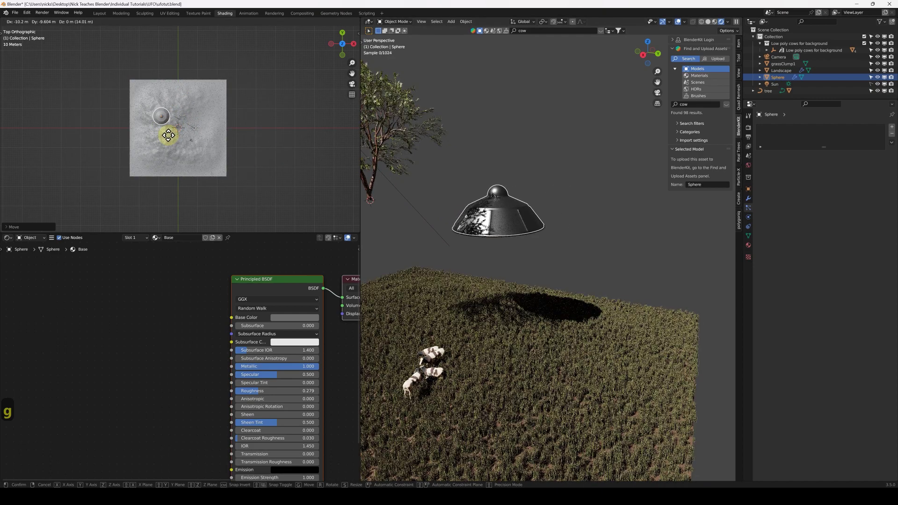
click(170, 130)
Step: Shift the UFO horizontally by -1.7121 m in X and -6.2778 m in Y, working from the top view
key(7)
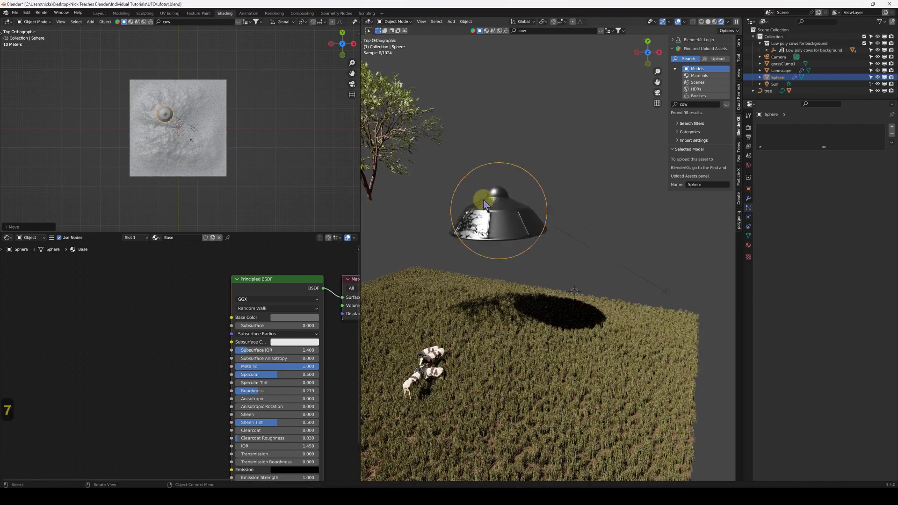
scroll(508, 217, down, 4)
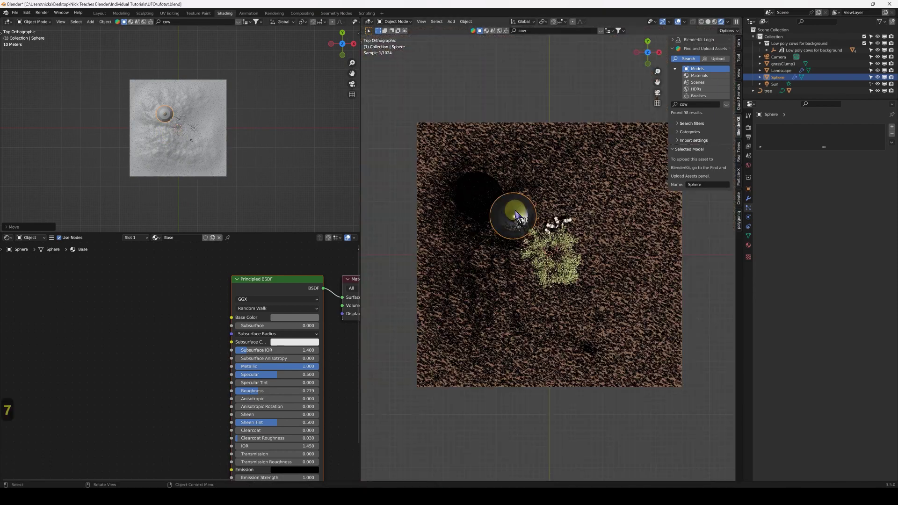
click(497, 235)
middle_drag(497, 236, 415, 159)
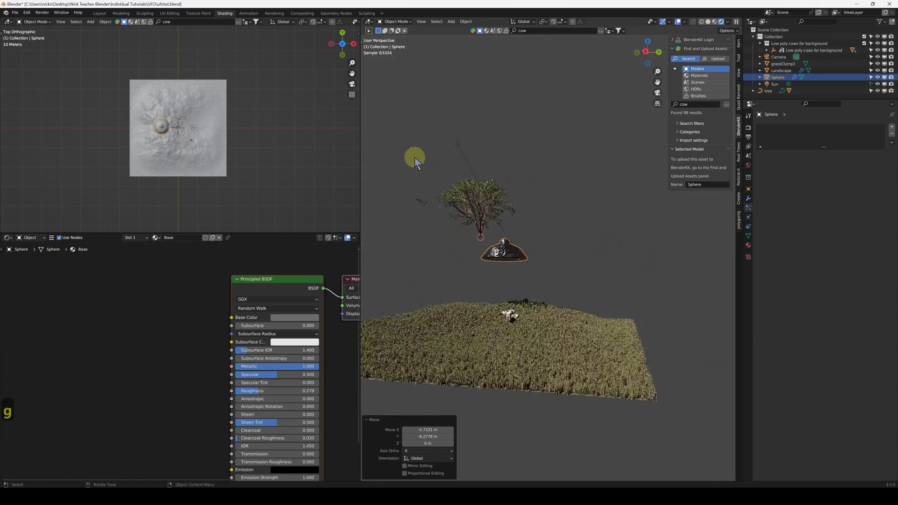
drag(658, 74, 658, 75)
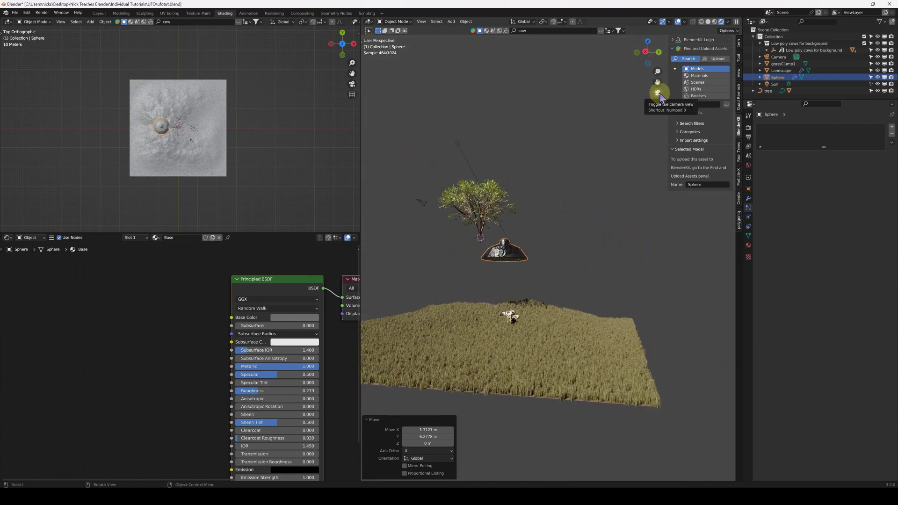
Step: Fly the camera back and down to a low viewpoint over the grass, looking at the UFO's lit underside and the cows
click(658, 92)
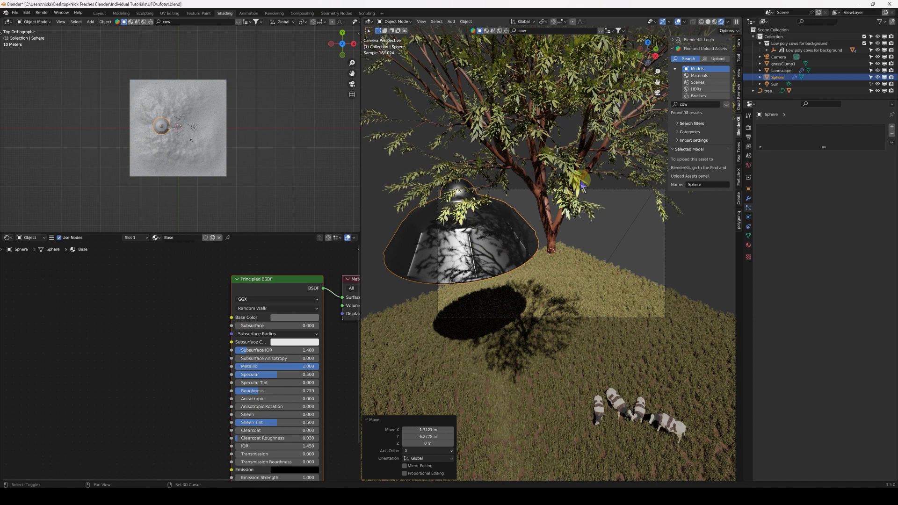
key(shift+grave)
key(s)
key(s)
key(s)
key(s)
key(s)
key(s)
key(s)
key(s)
key(s)
key(s)
key(s)
key(s)
key(s)
key(s)
key(s)
key(s)
key(s)
key(s)
key(s)
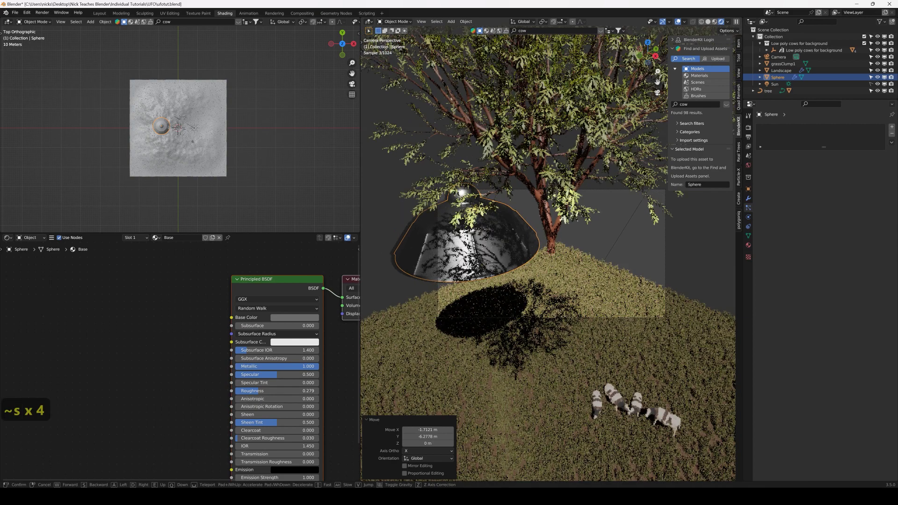
key(q)
key(q)
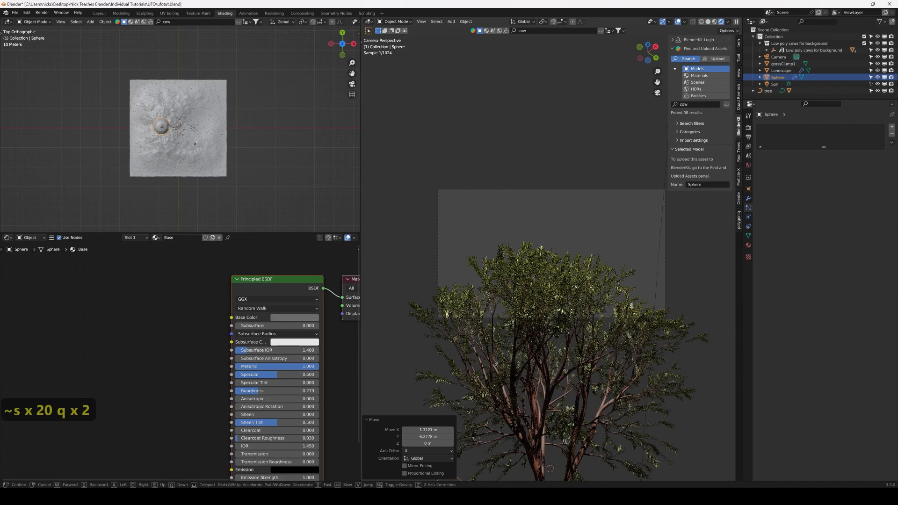
key(q)
key(q)
key(q)
key(q)
key(q)
key(q)
key(q)
key(q)
key(q)
key(q)
key(q)
key(q)
key(q)
key(q)
key(q)
key(q)
key(q)
key(q)
key(q)
key(q)
key(q)
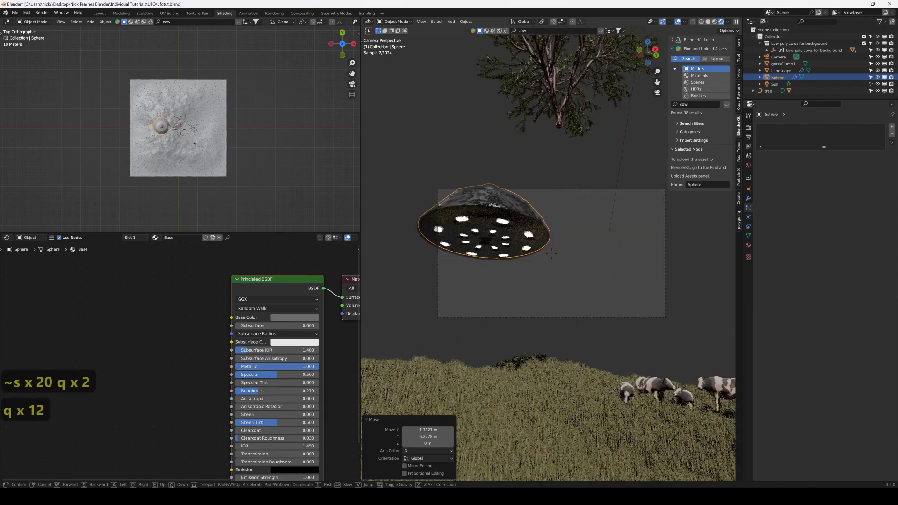
key(d)
key(s)
key(s)
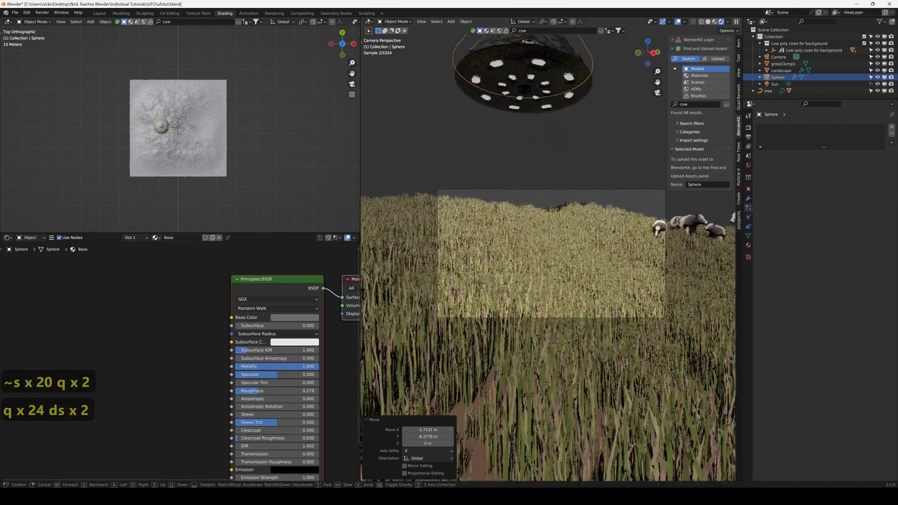
key(e)
key(e)
key(e)
key(e)
key(a)
key(s)
key(s)
key(s)
key(s)
key(s)
key(s)
key(s)
key(s)
key(s)
key(s)
key(s)
key(s)
key(s)
key(s)
key(s)
key(s)
key(s)
key(s)
key(s)
key(s)
key(s)
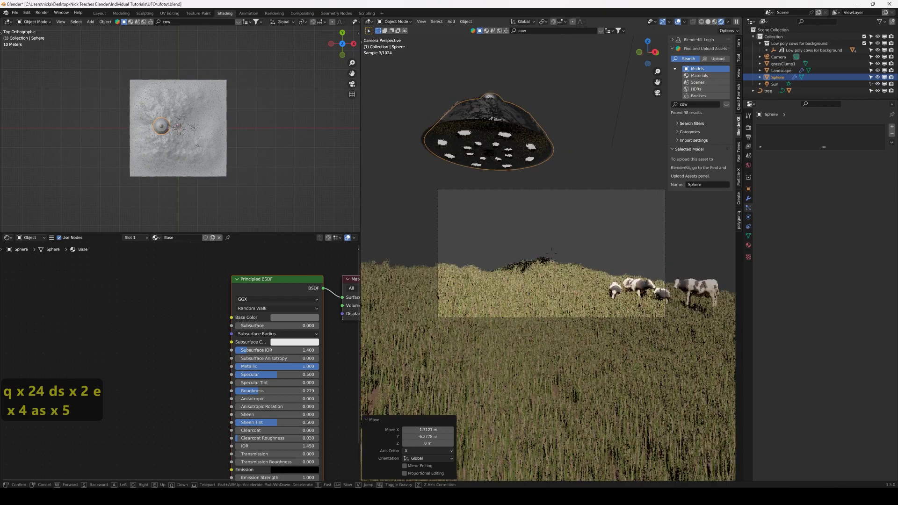
click(579, 180)
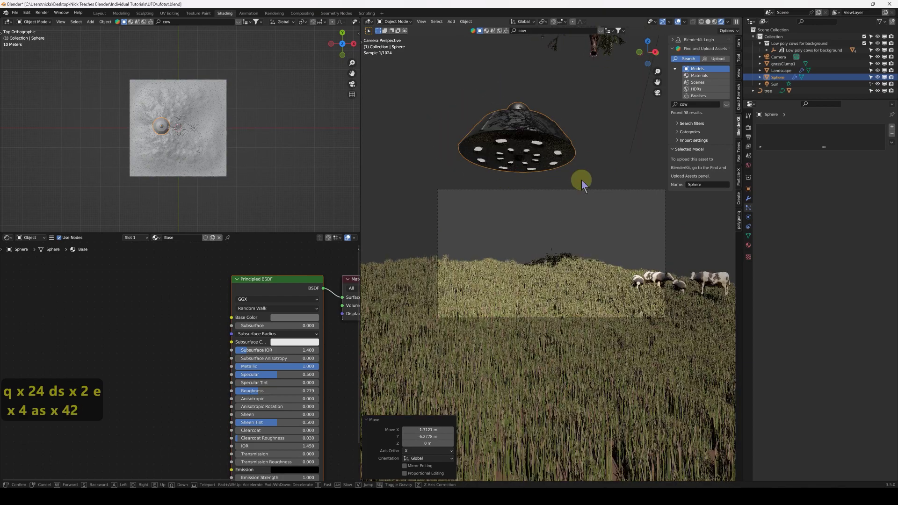
Step: Set the render resolution to a portrait format of 1080 by 1920 px
click(748, 137)
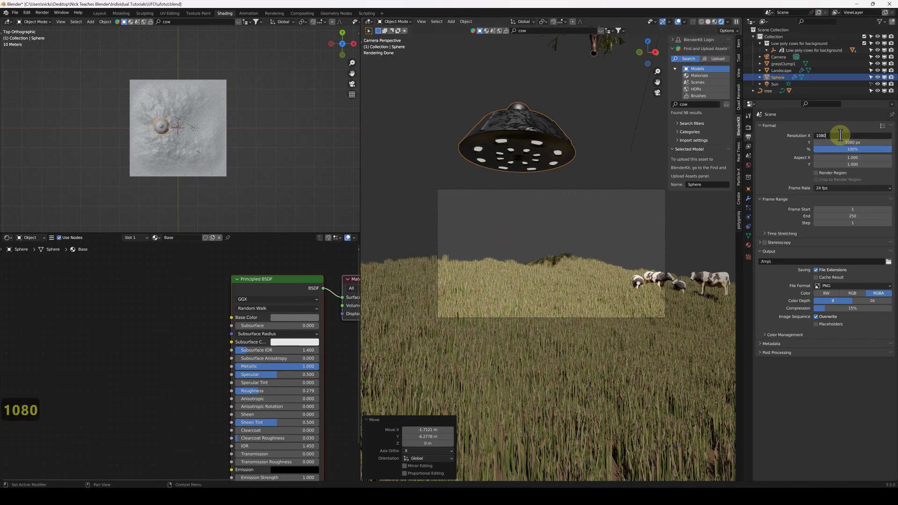
key(Tab)
text(1920)
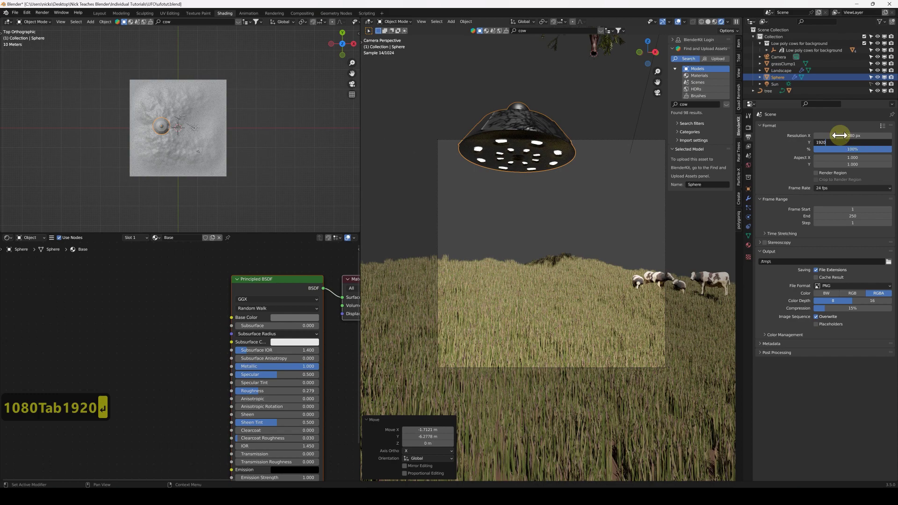
key(Return)
key(shift+grave)
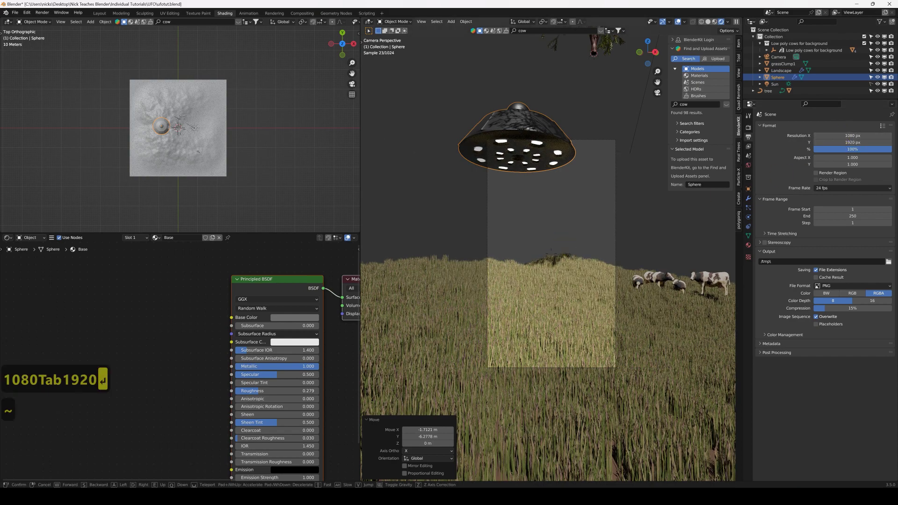
mouse_move(548, 253)
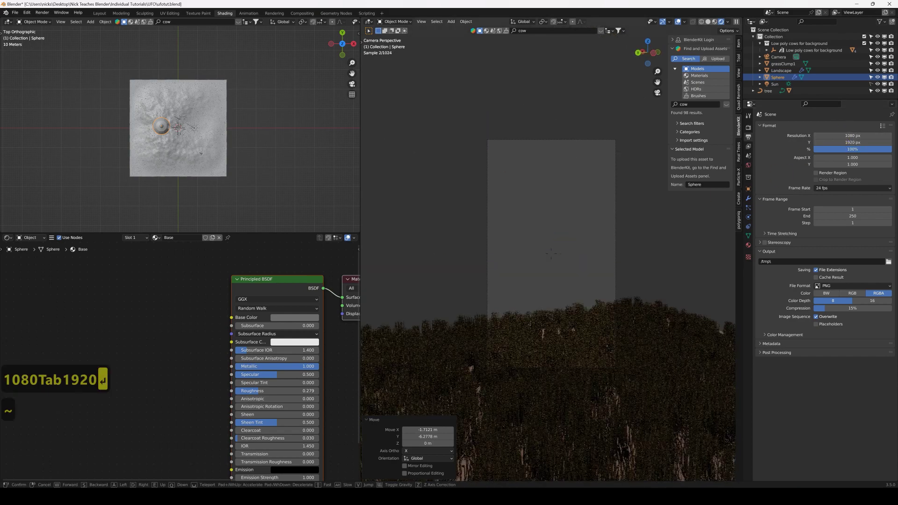
right_click(565, 246)
Step: Reframe the camera so the whole UFO sits centered in the upper half of the portrait frame above the grass
key(shift+grave)
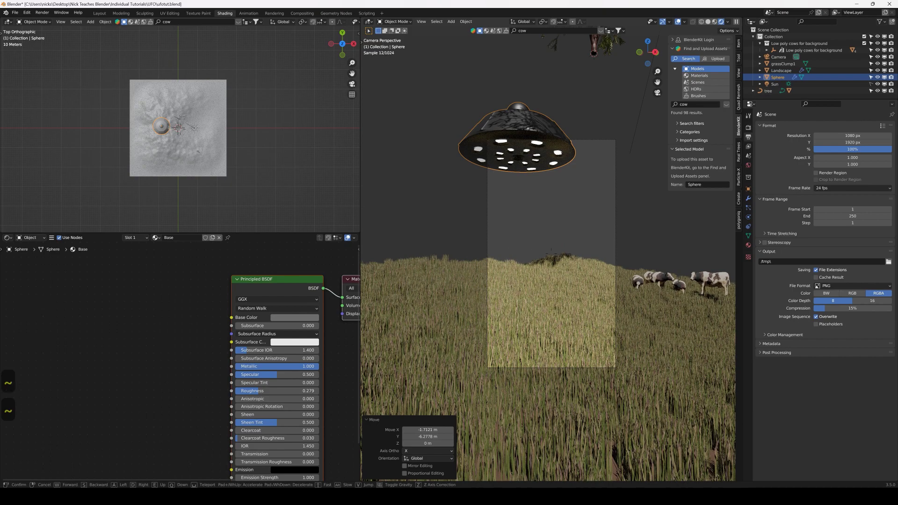
mouse_move(551, 252)
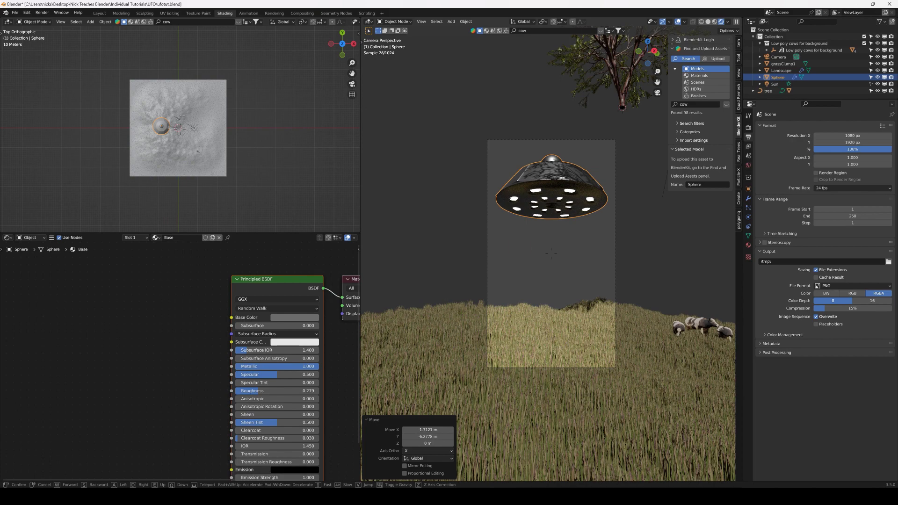
click(521, 251)
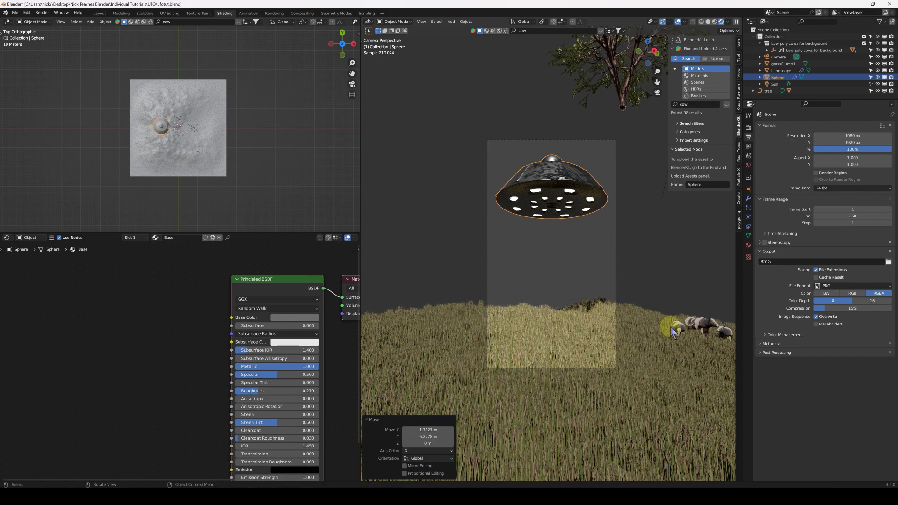